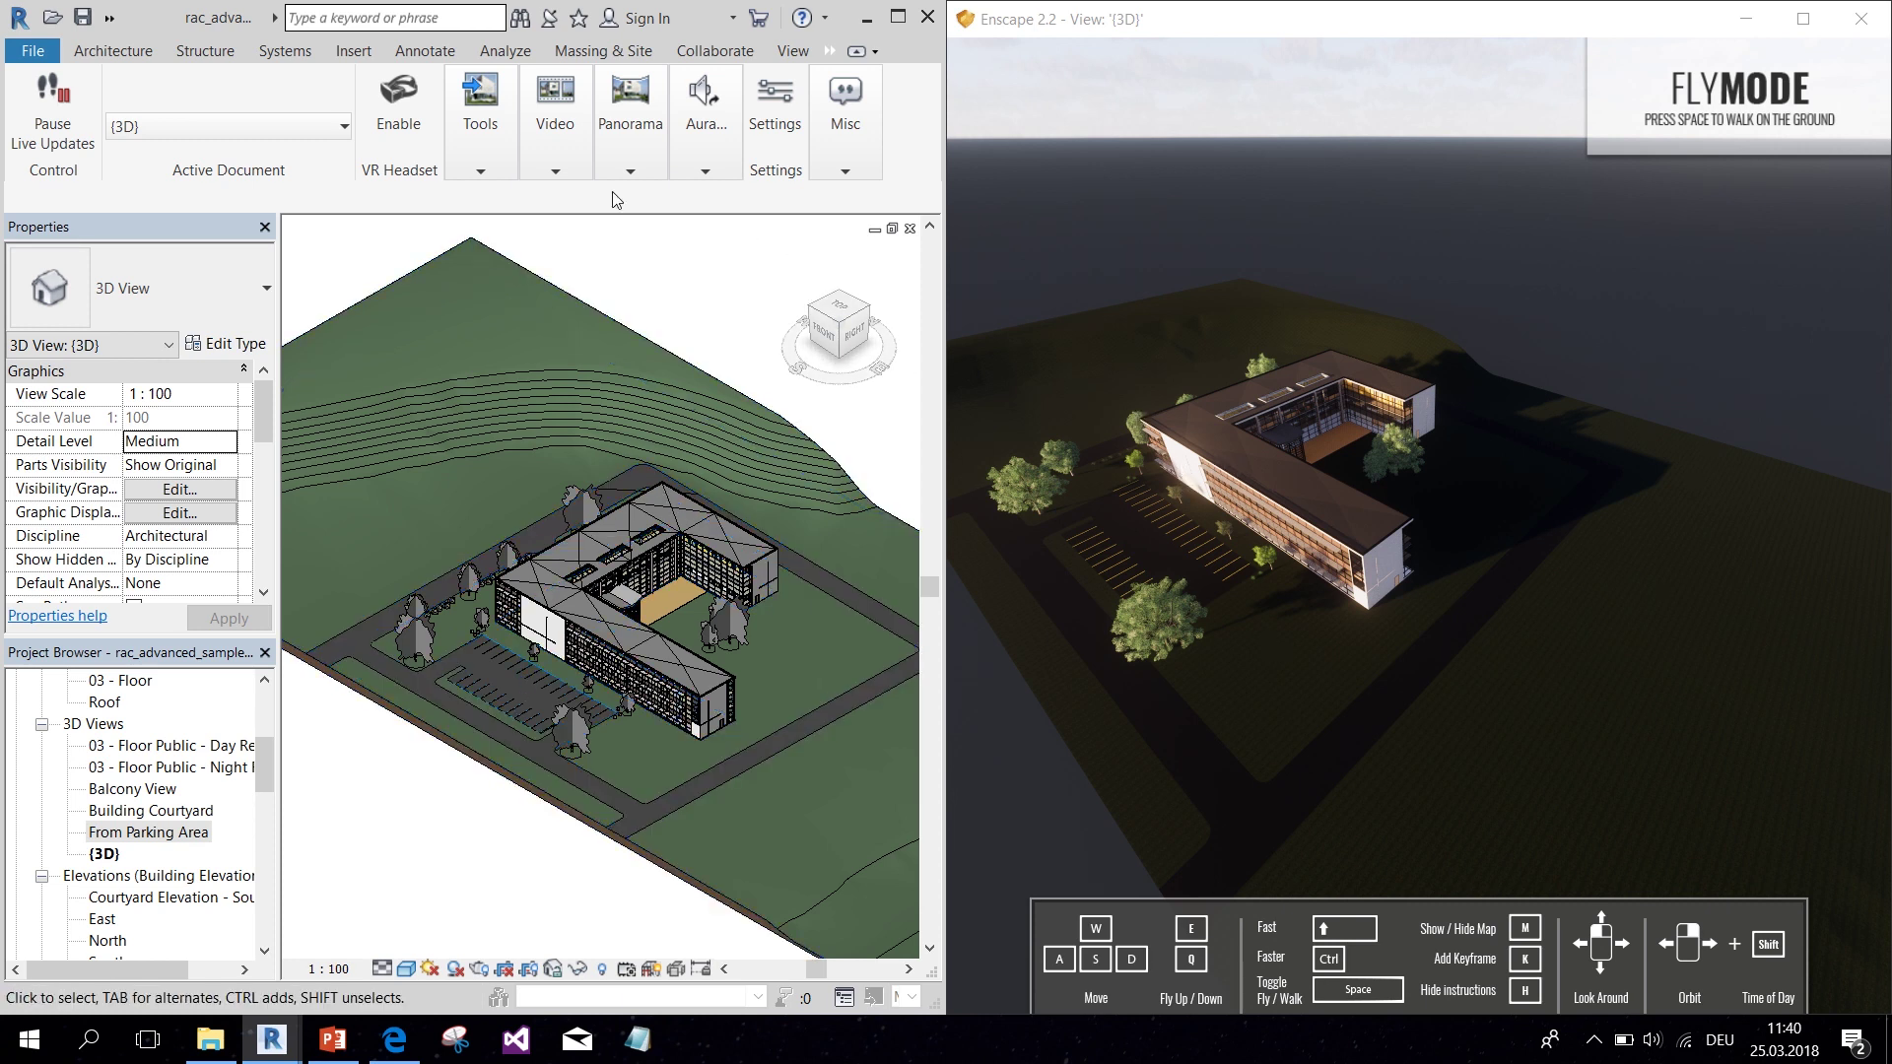
mouse_move(542, 114)
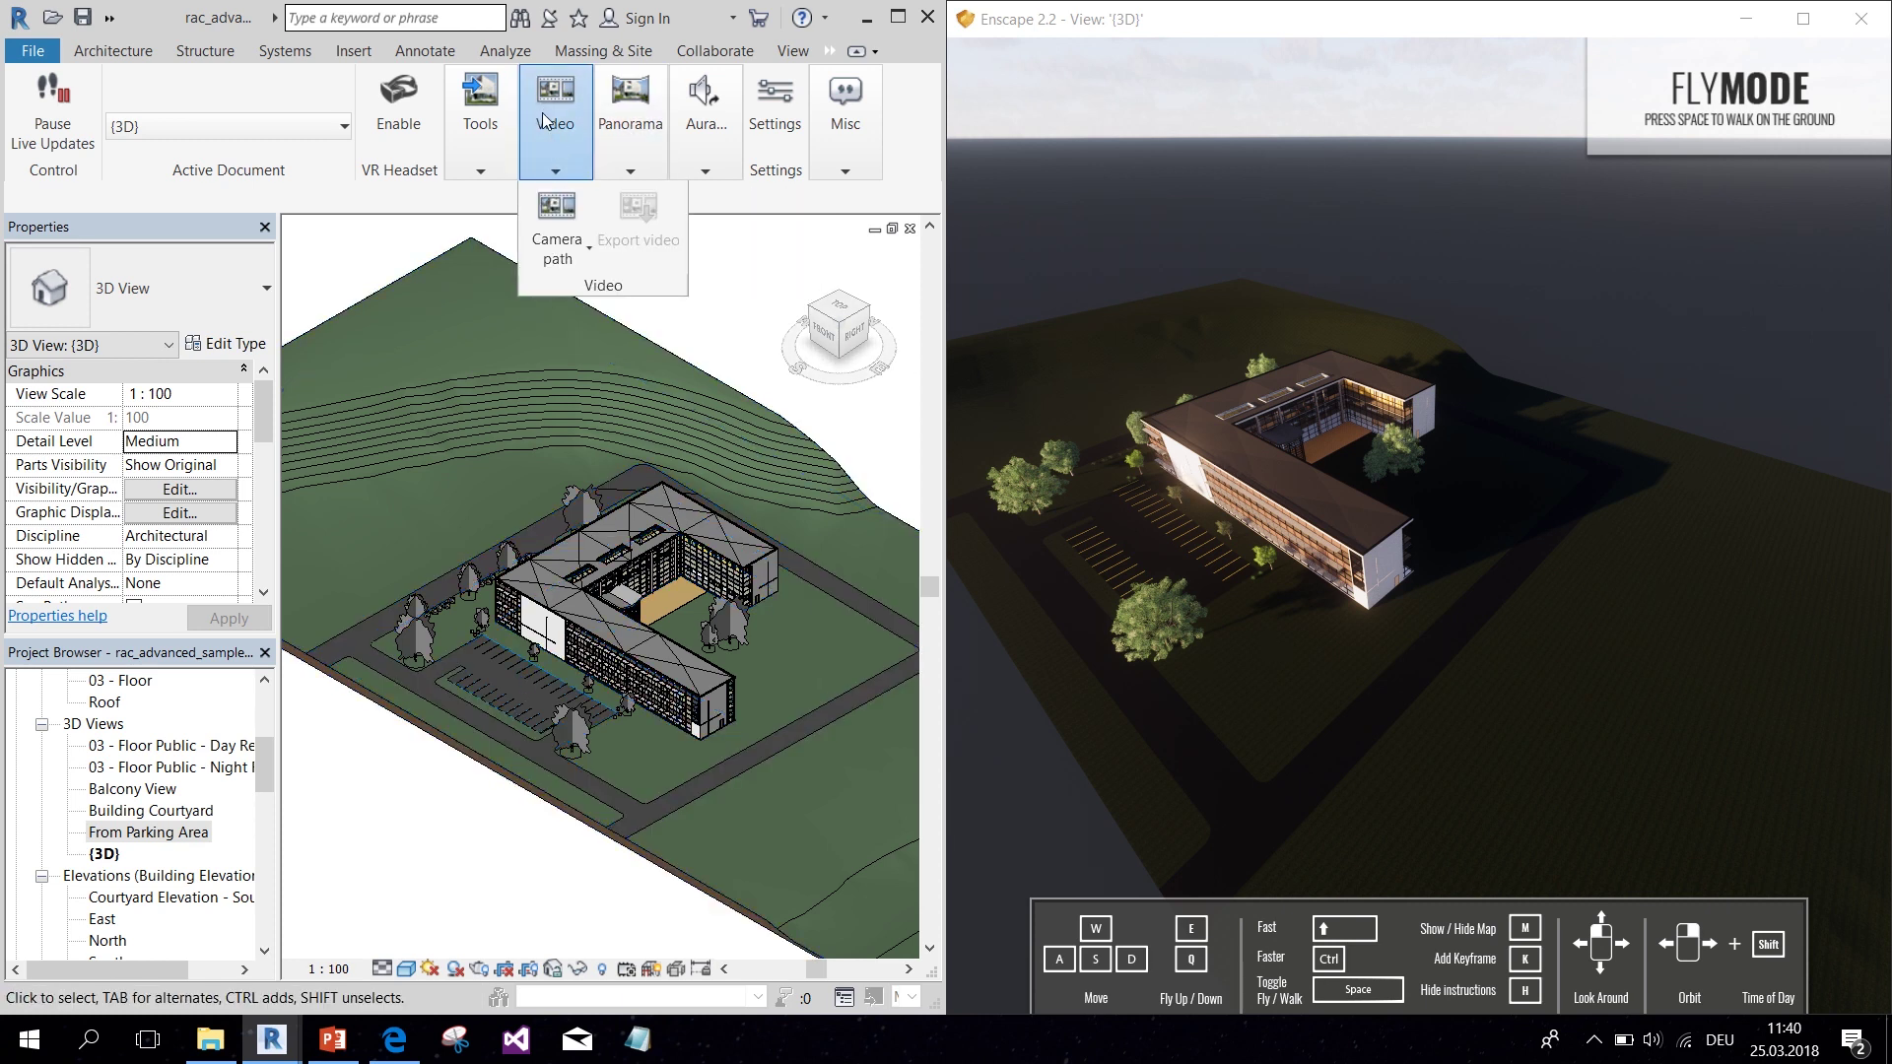
click(551, 246)
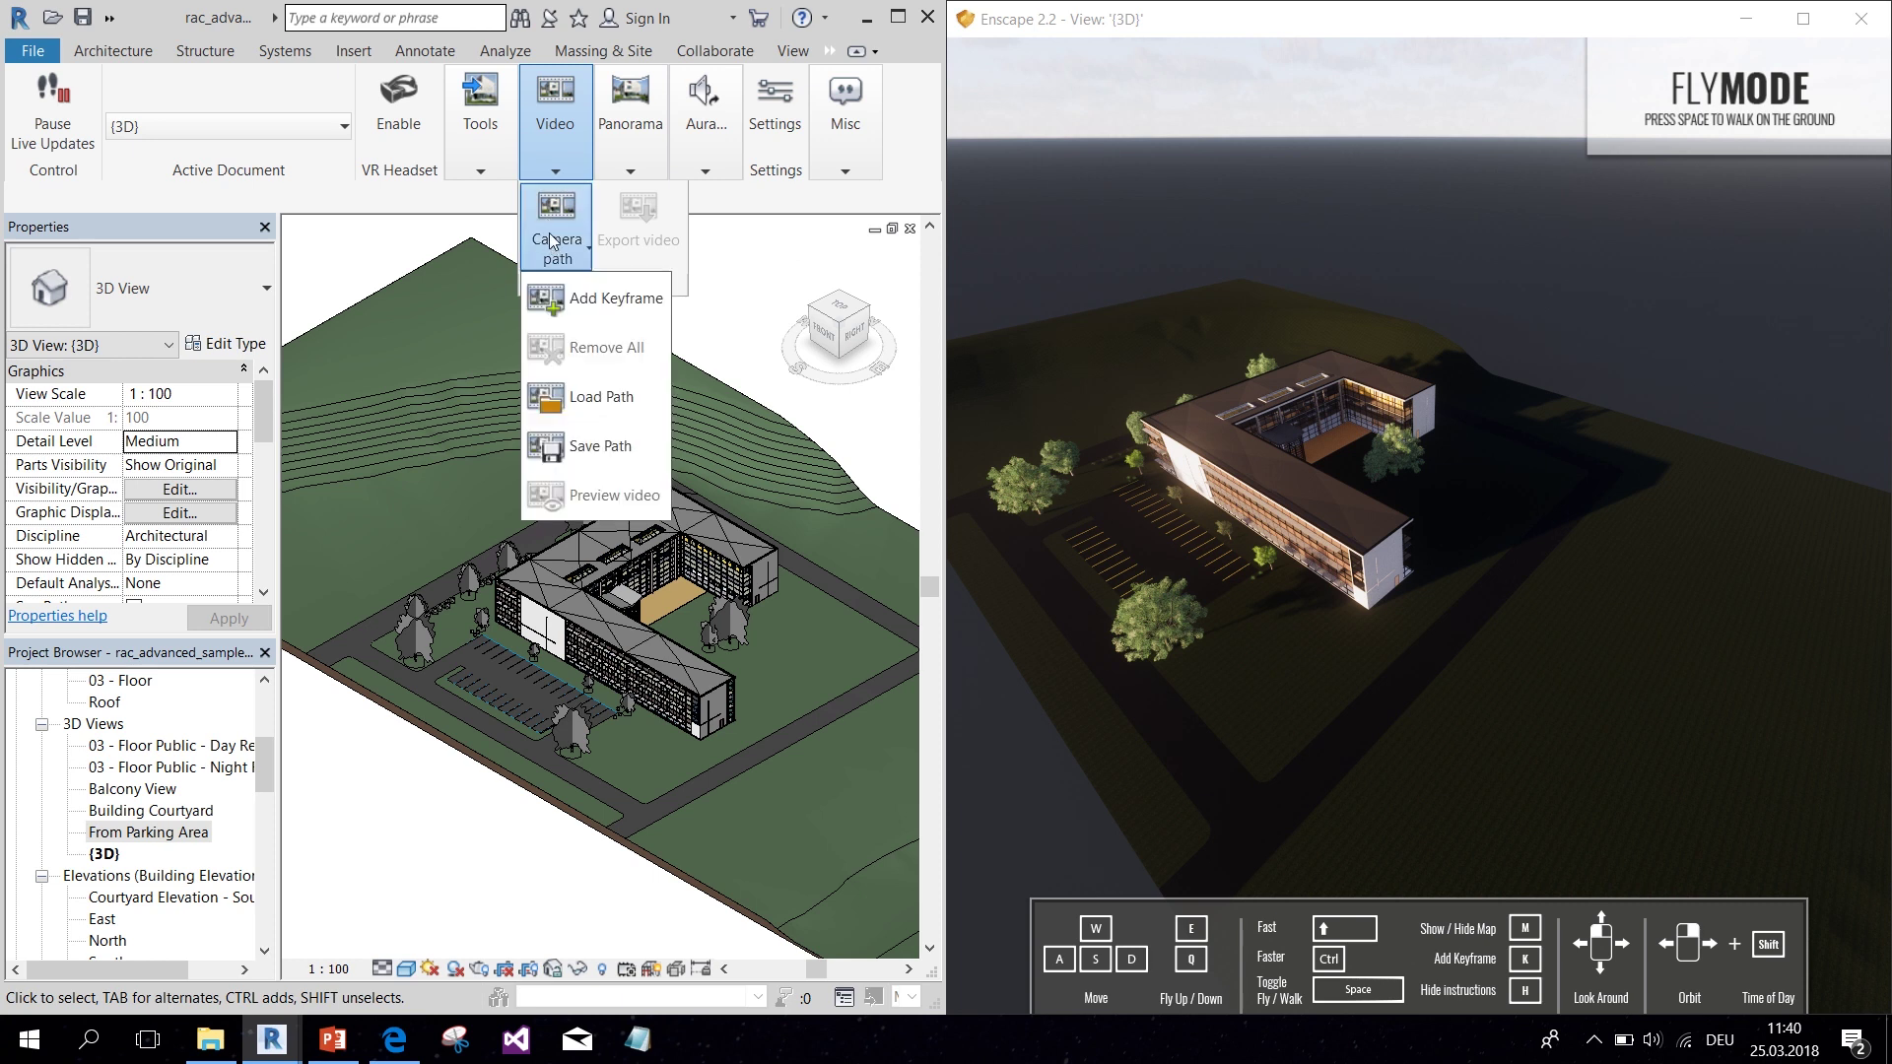
click(572, 296)
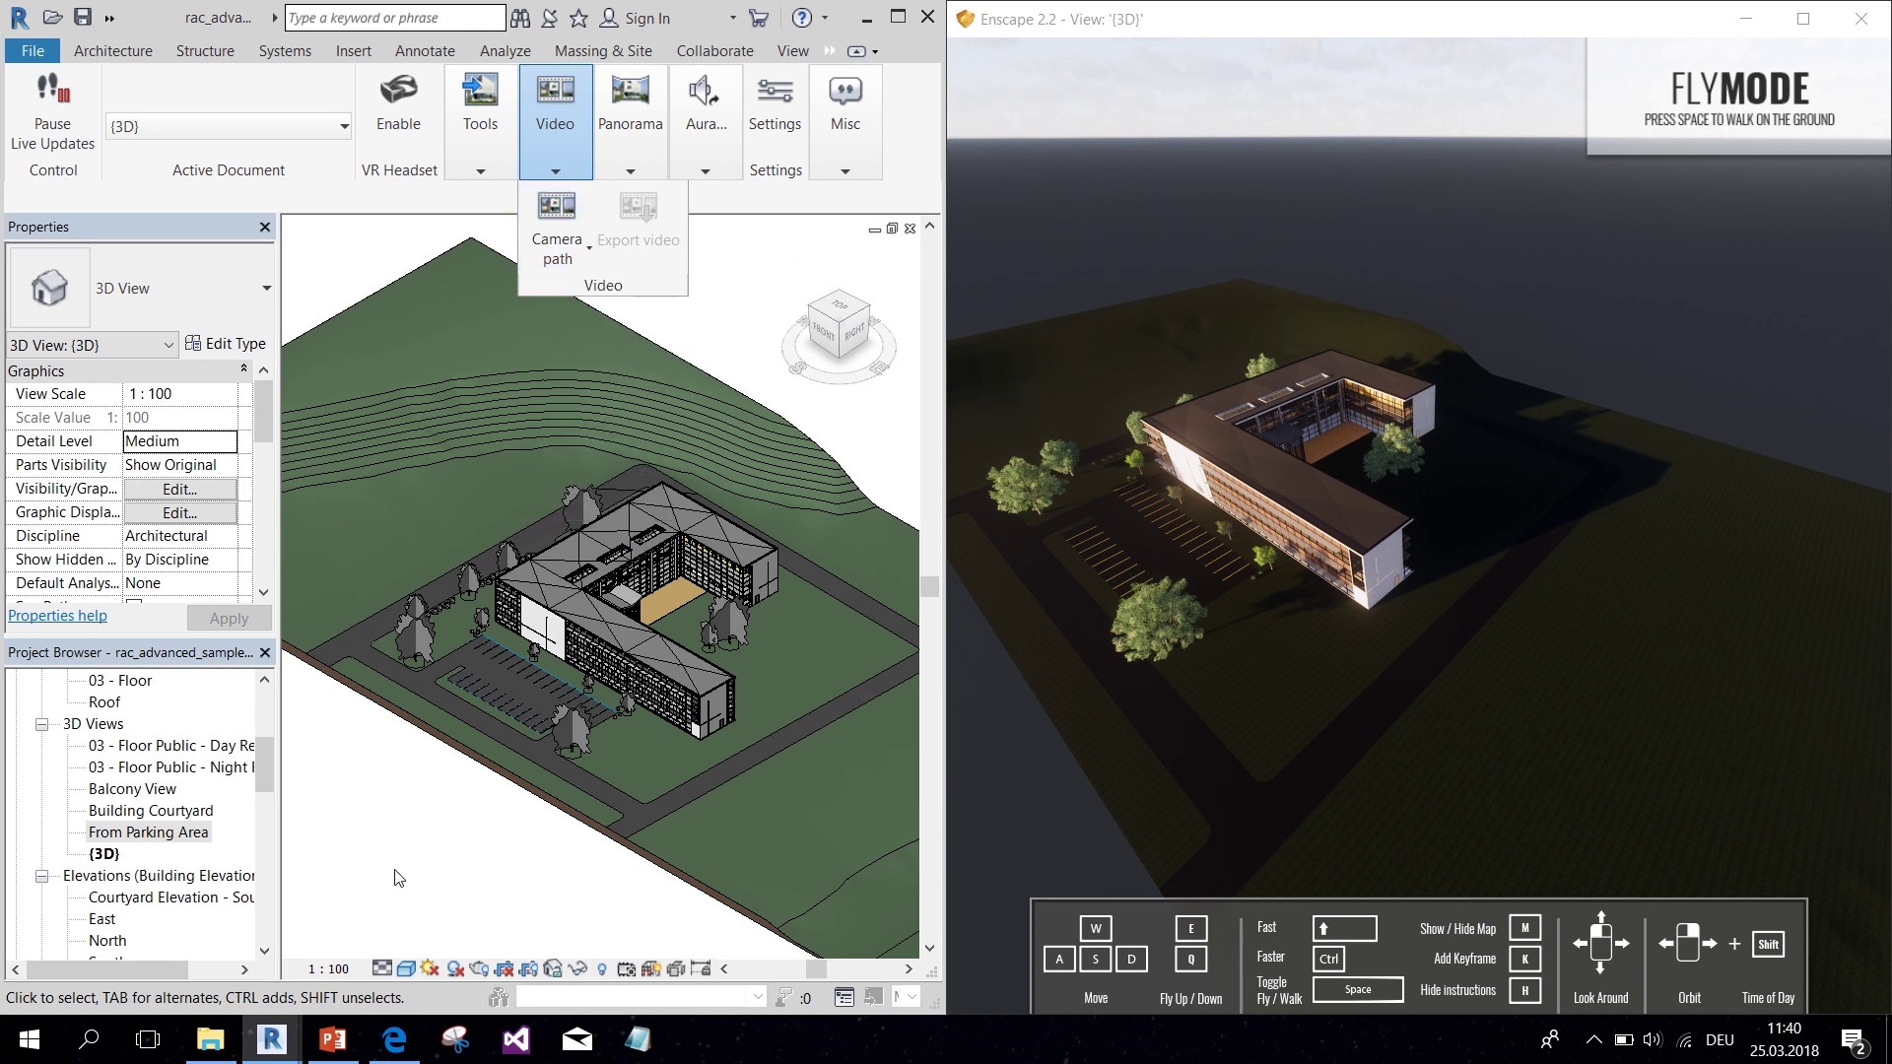
key(Escape)
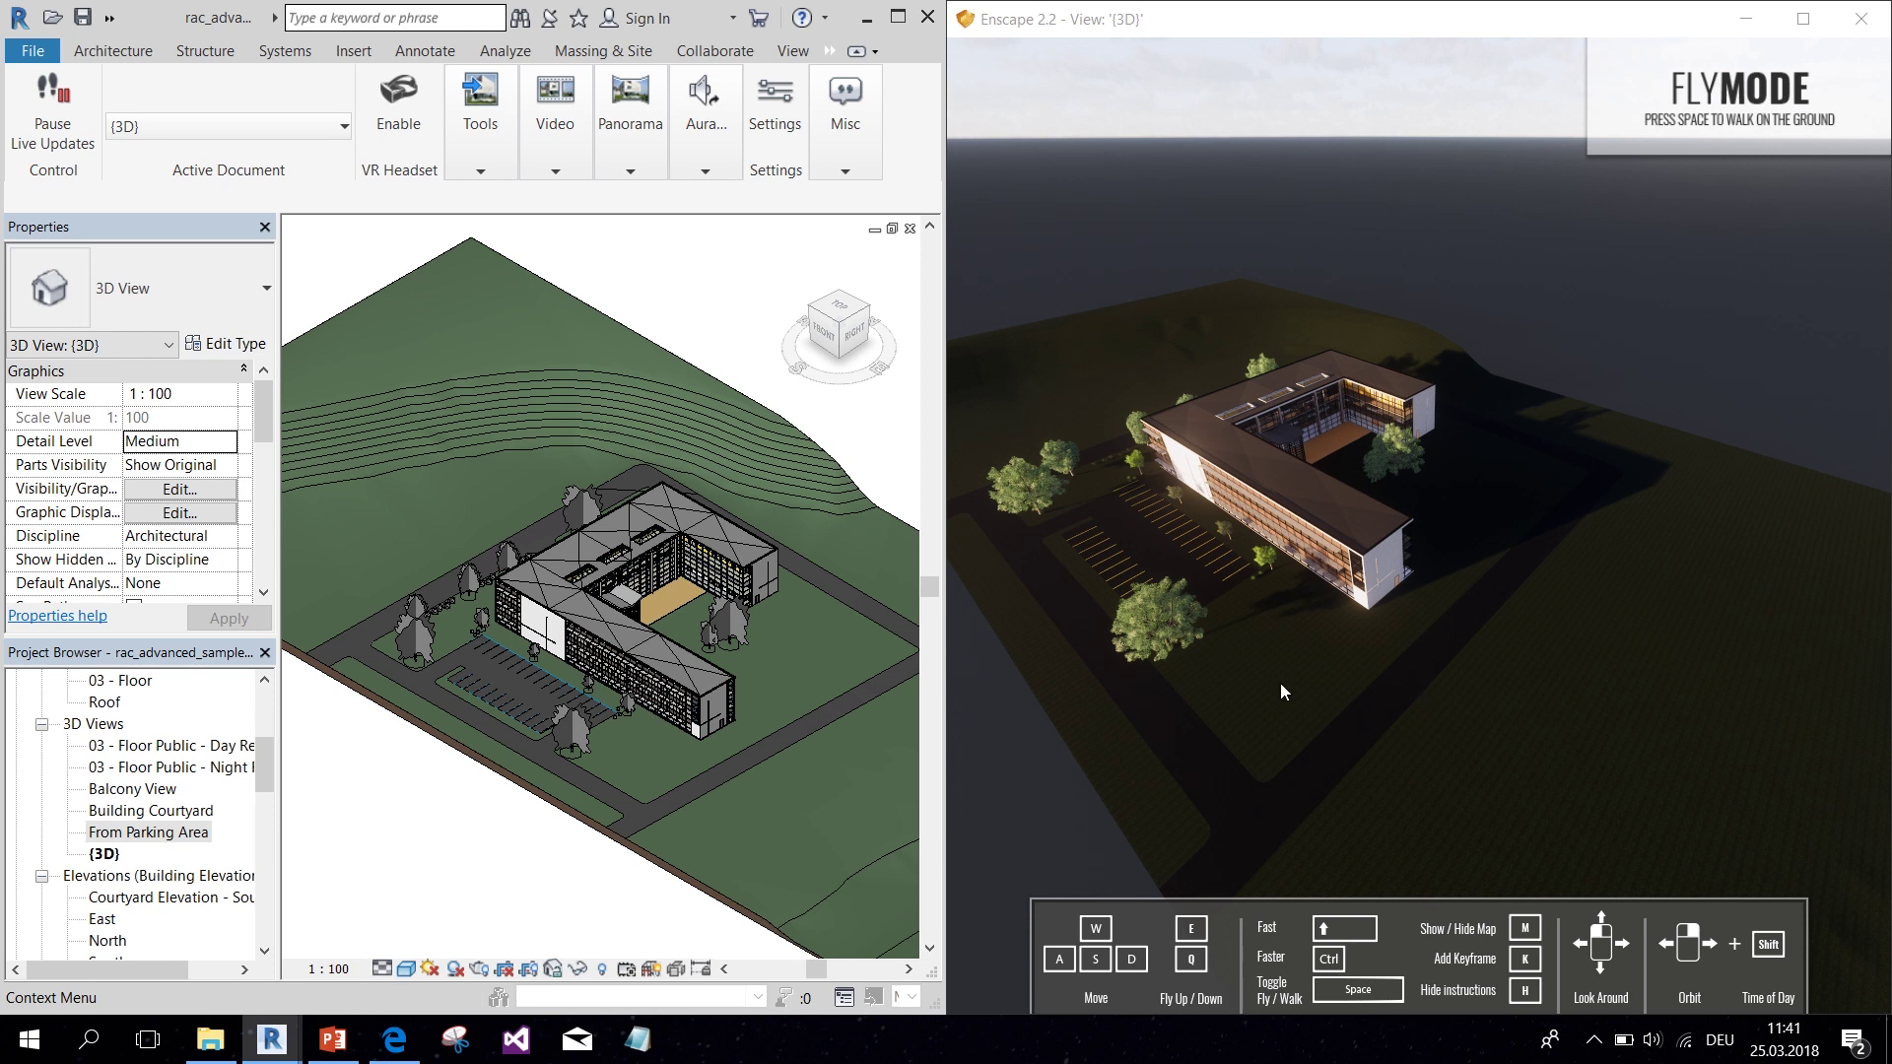
Step: Fly down to the building in the Enscape view and walk on the ground along the road towards its white end wall
drag(1593, 708, 1593, 817)
key(w)
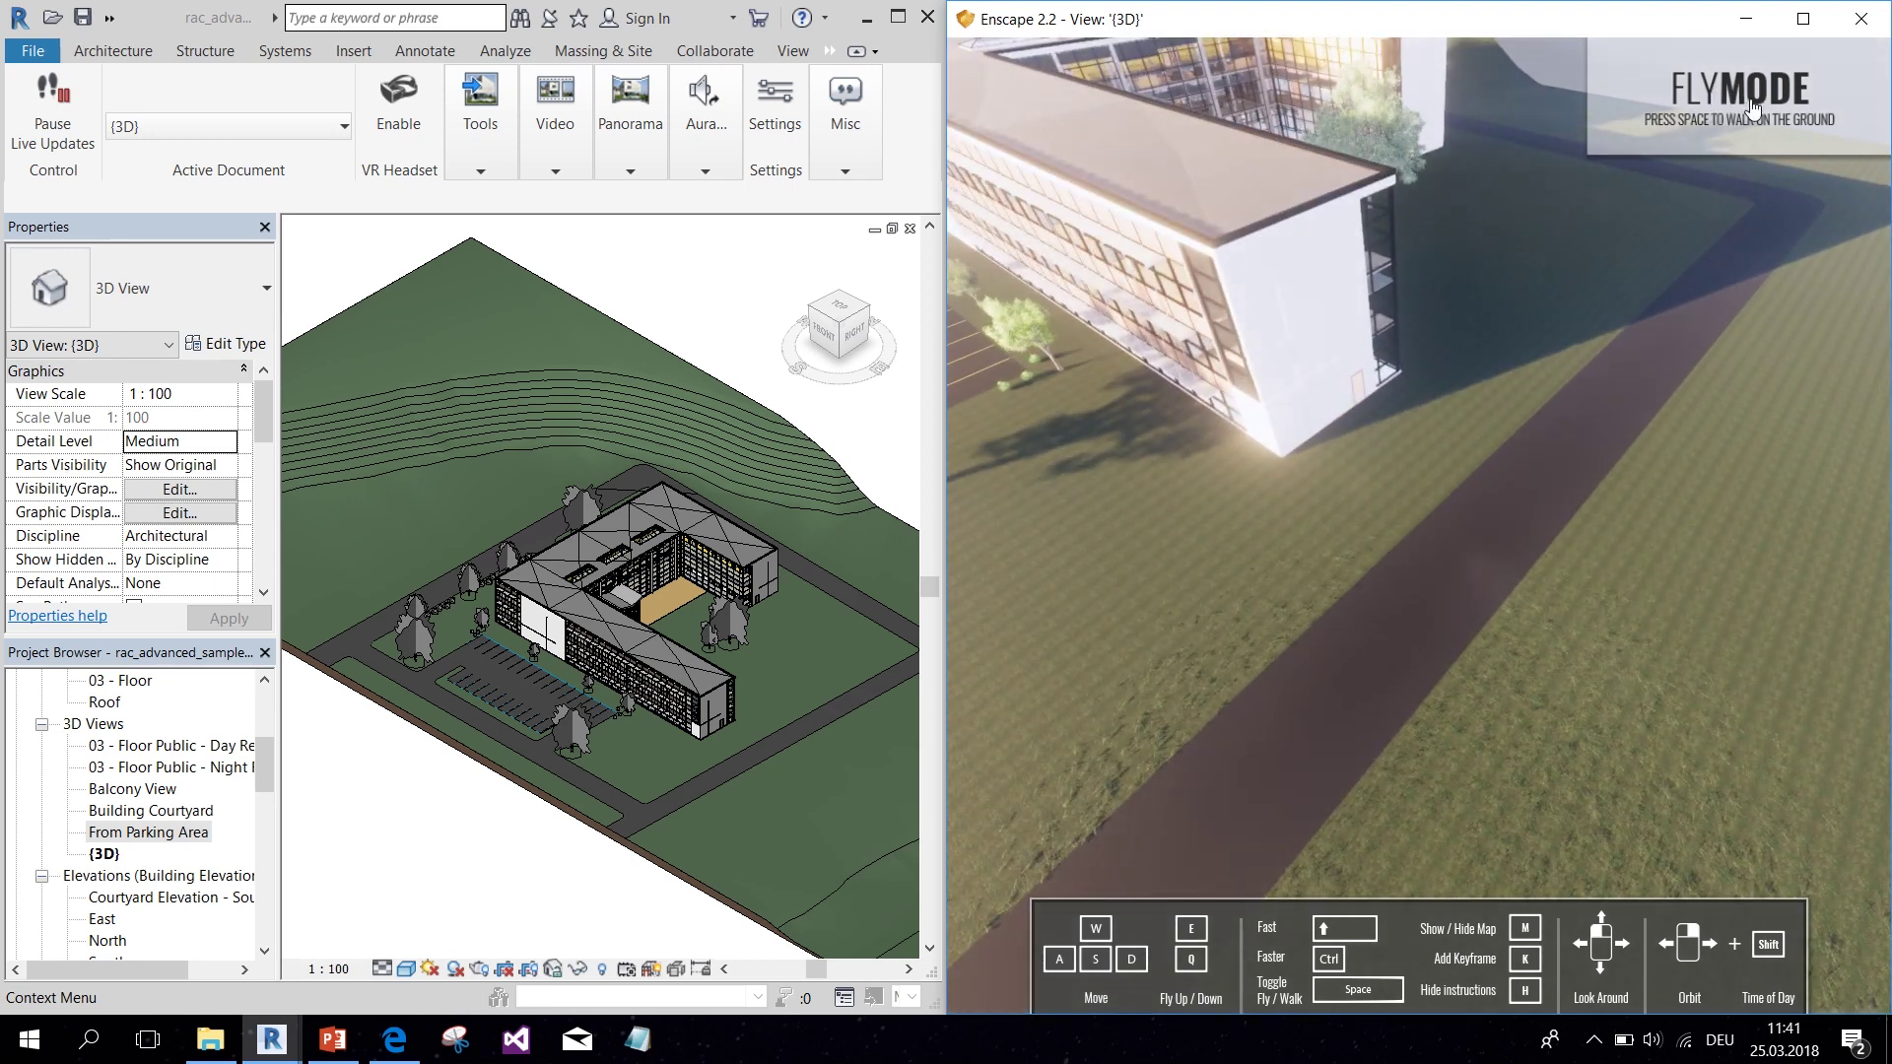
key(space)
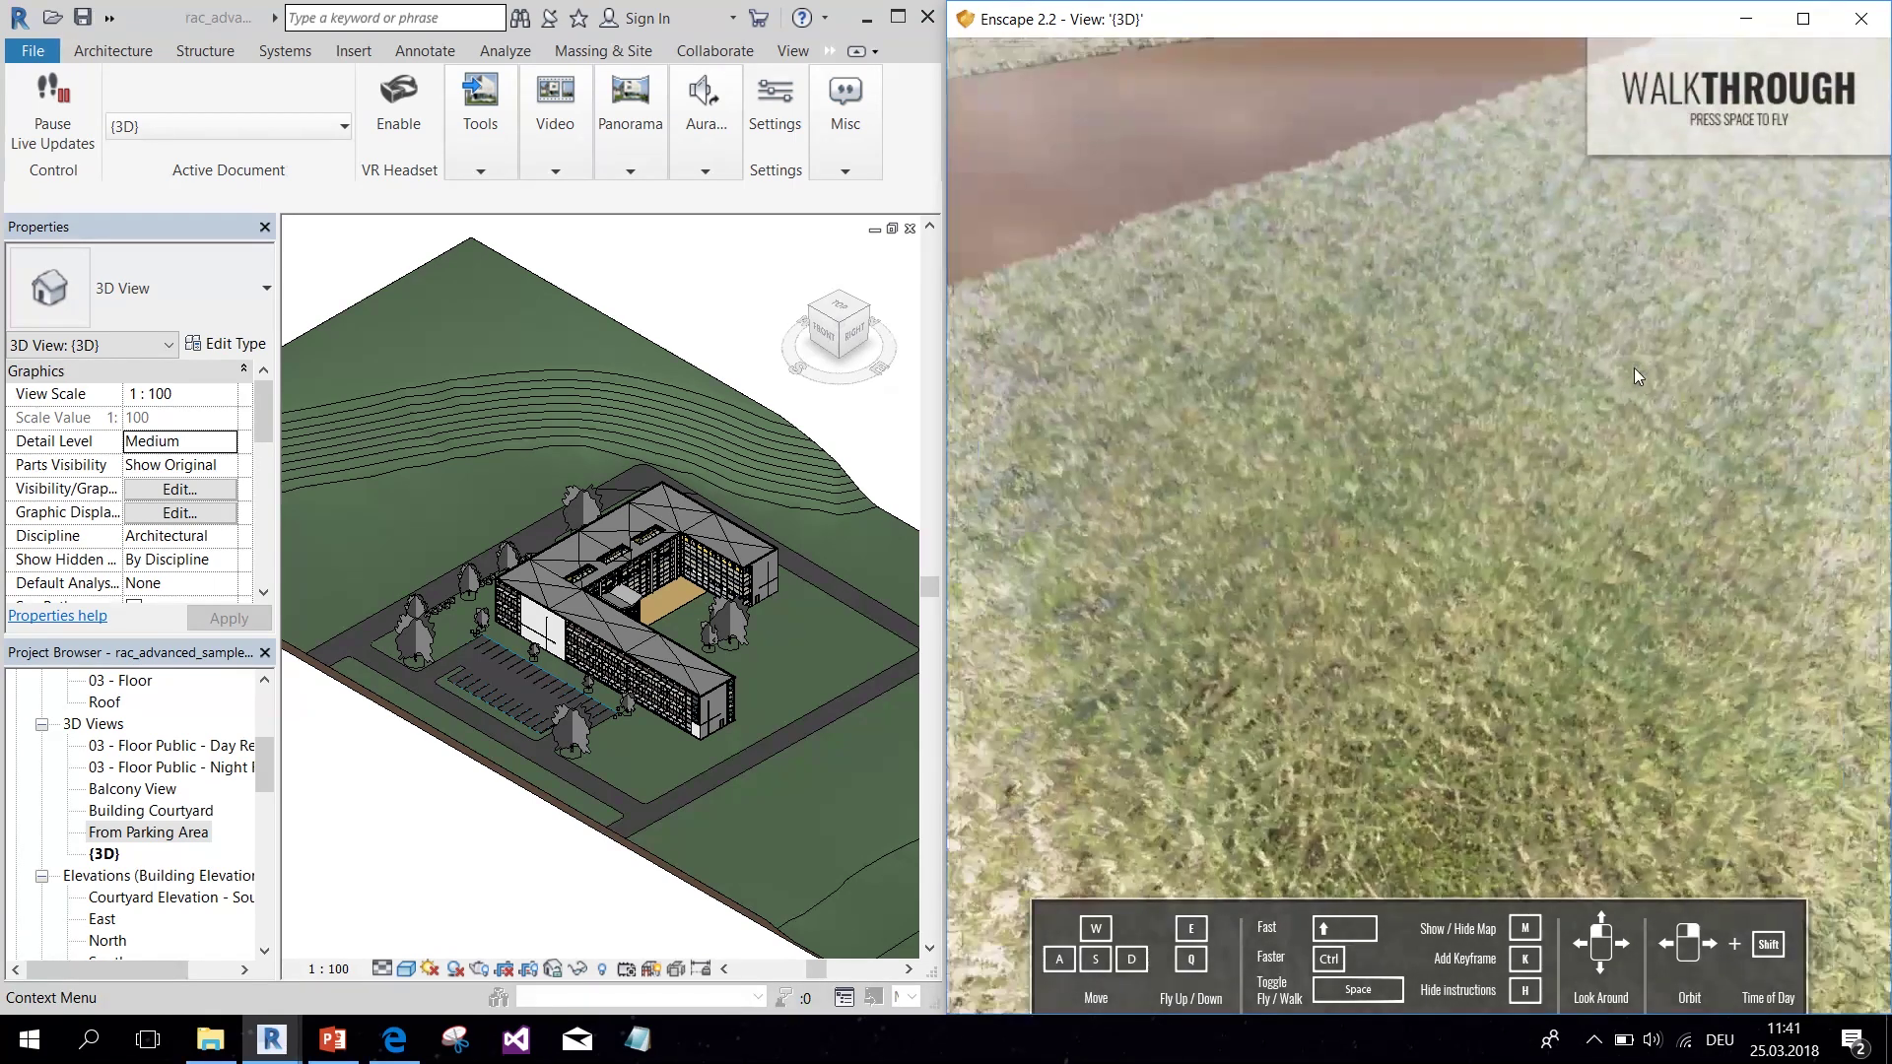
drag(1505, 434, 1399, 227)
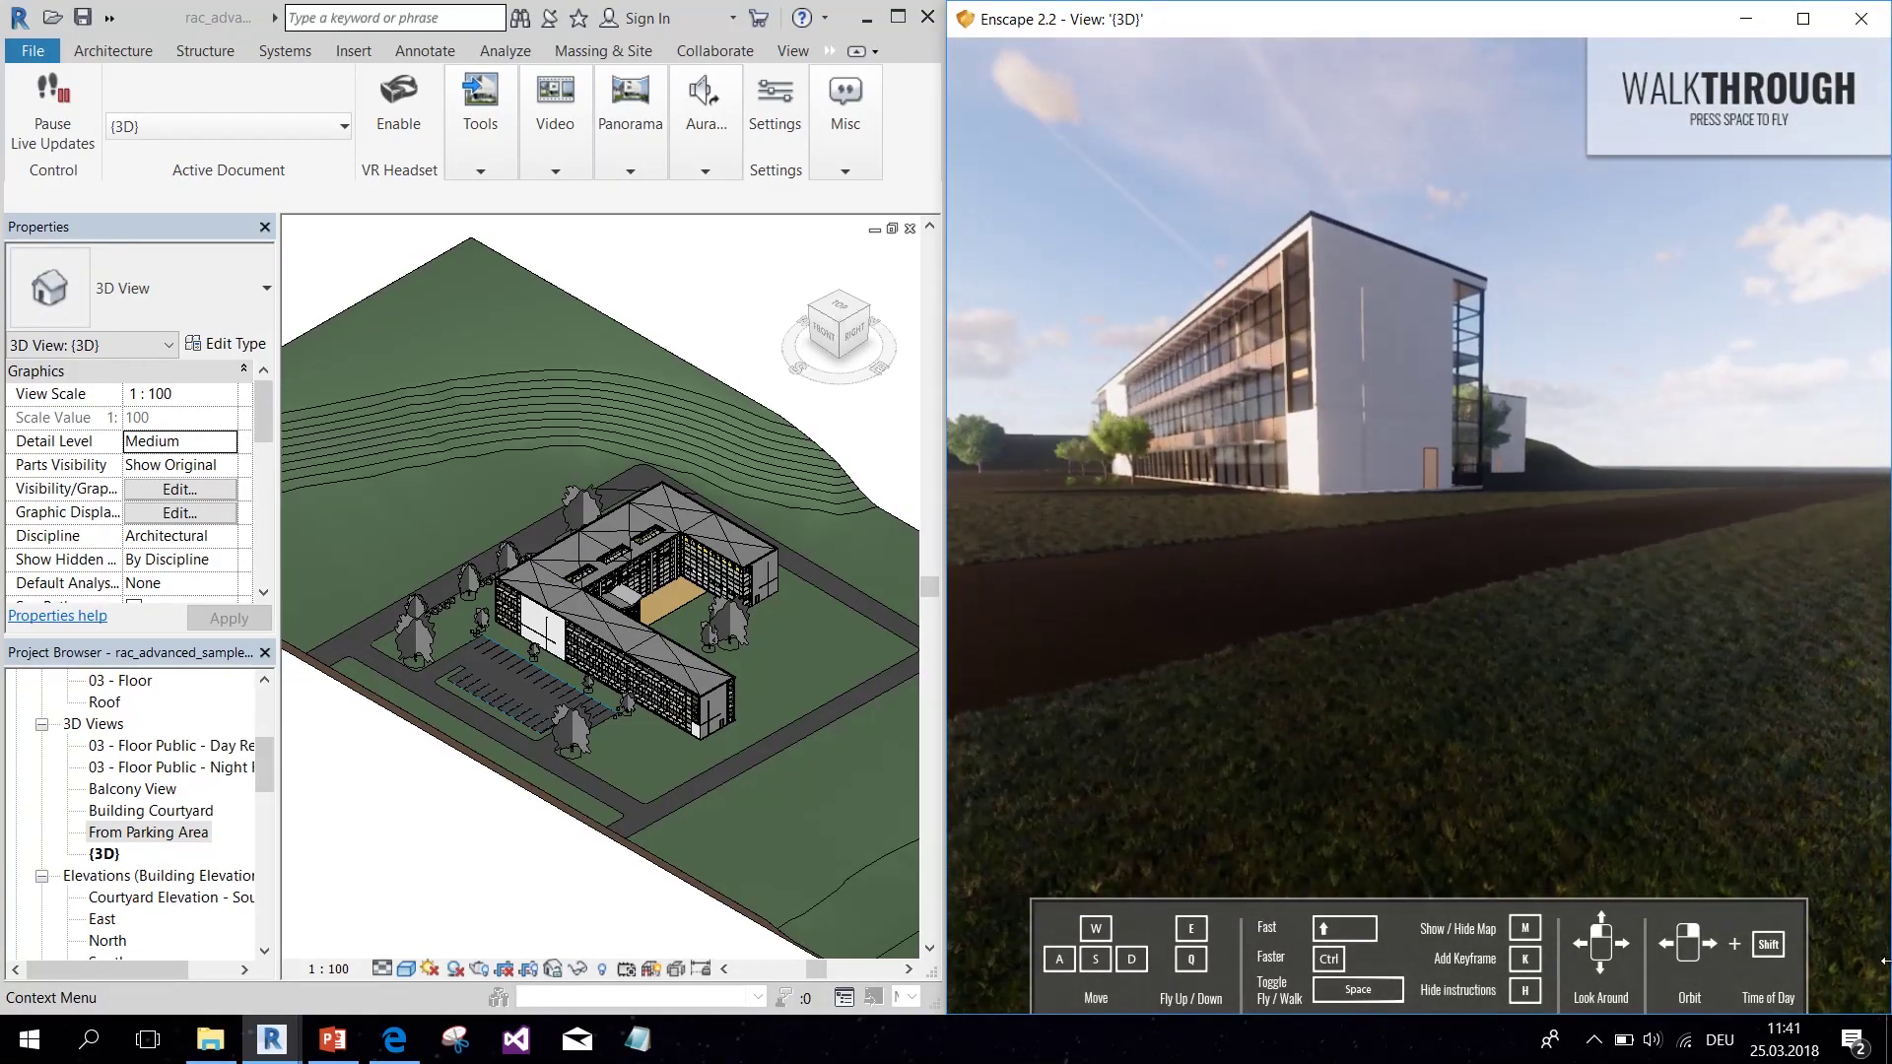
key(w)
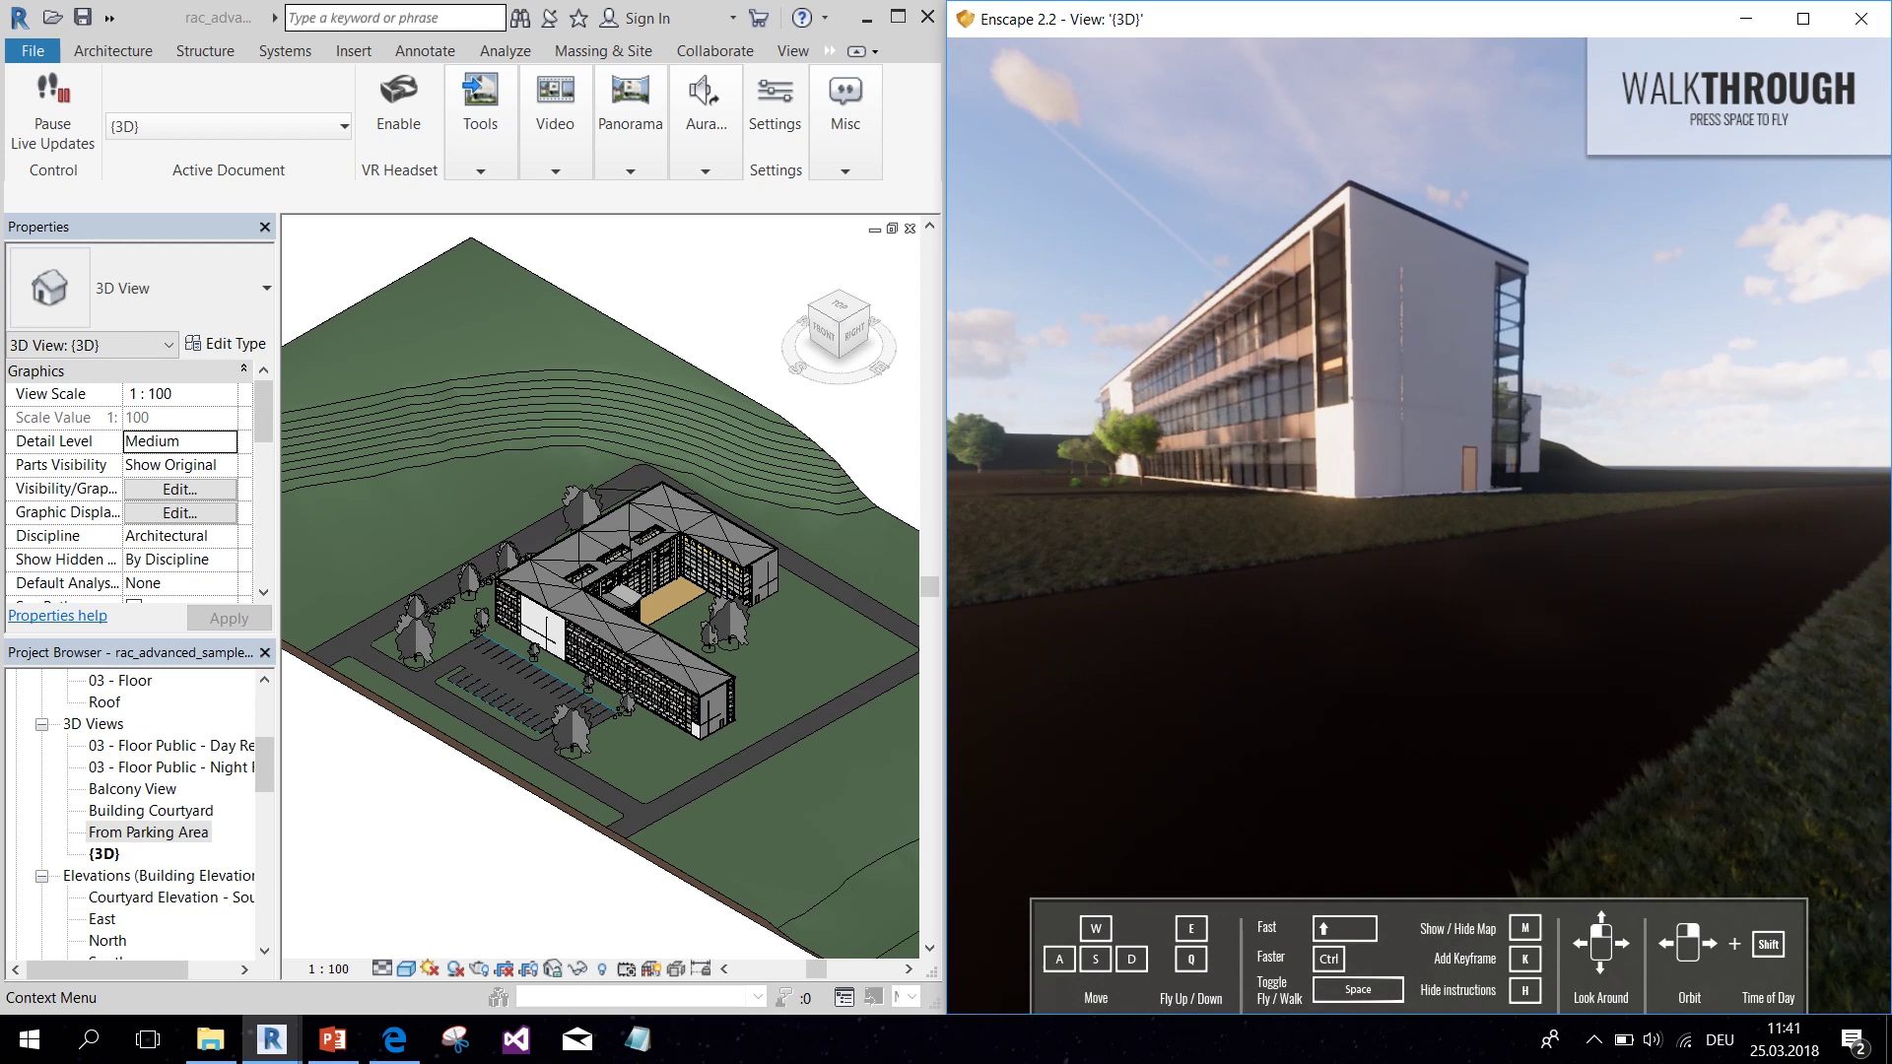
key(w)
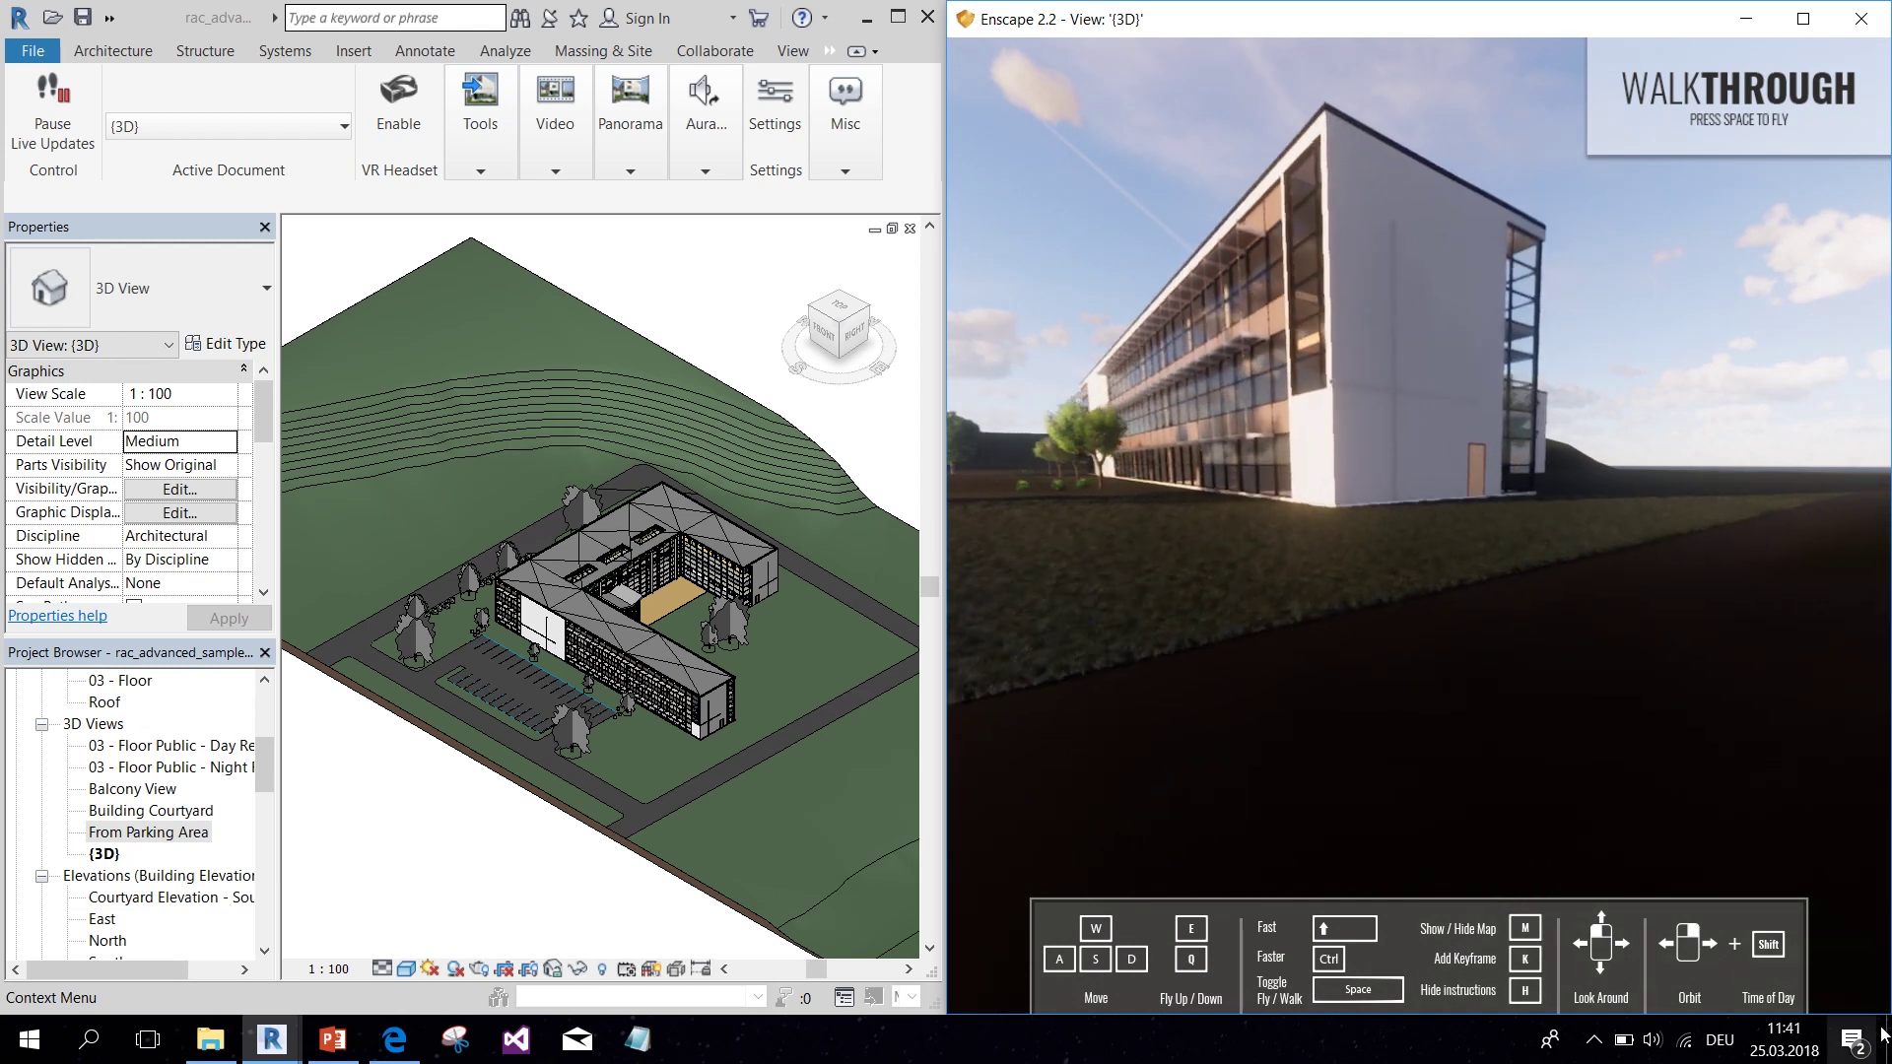
key(w)
Step: Move around to the courtyard side in walk mode and frame the white end wall with the door, the courtyard and the opposite wing
drag(1566, 499, 1471, 406)
key(space)
key(d)
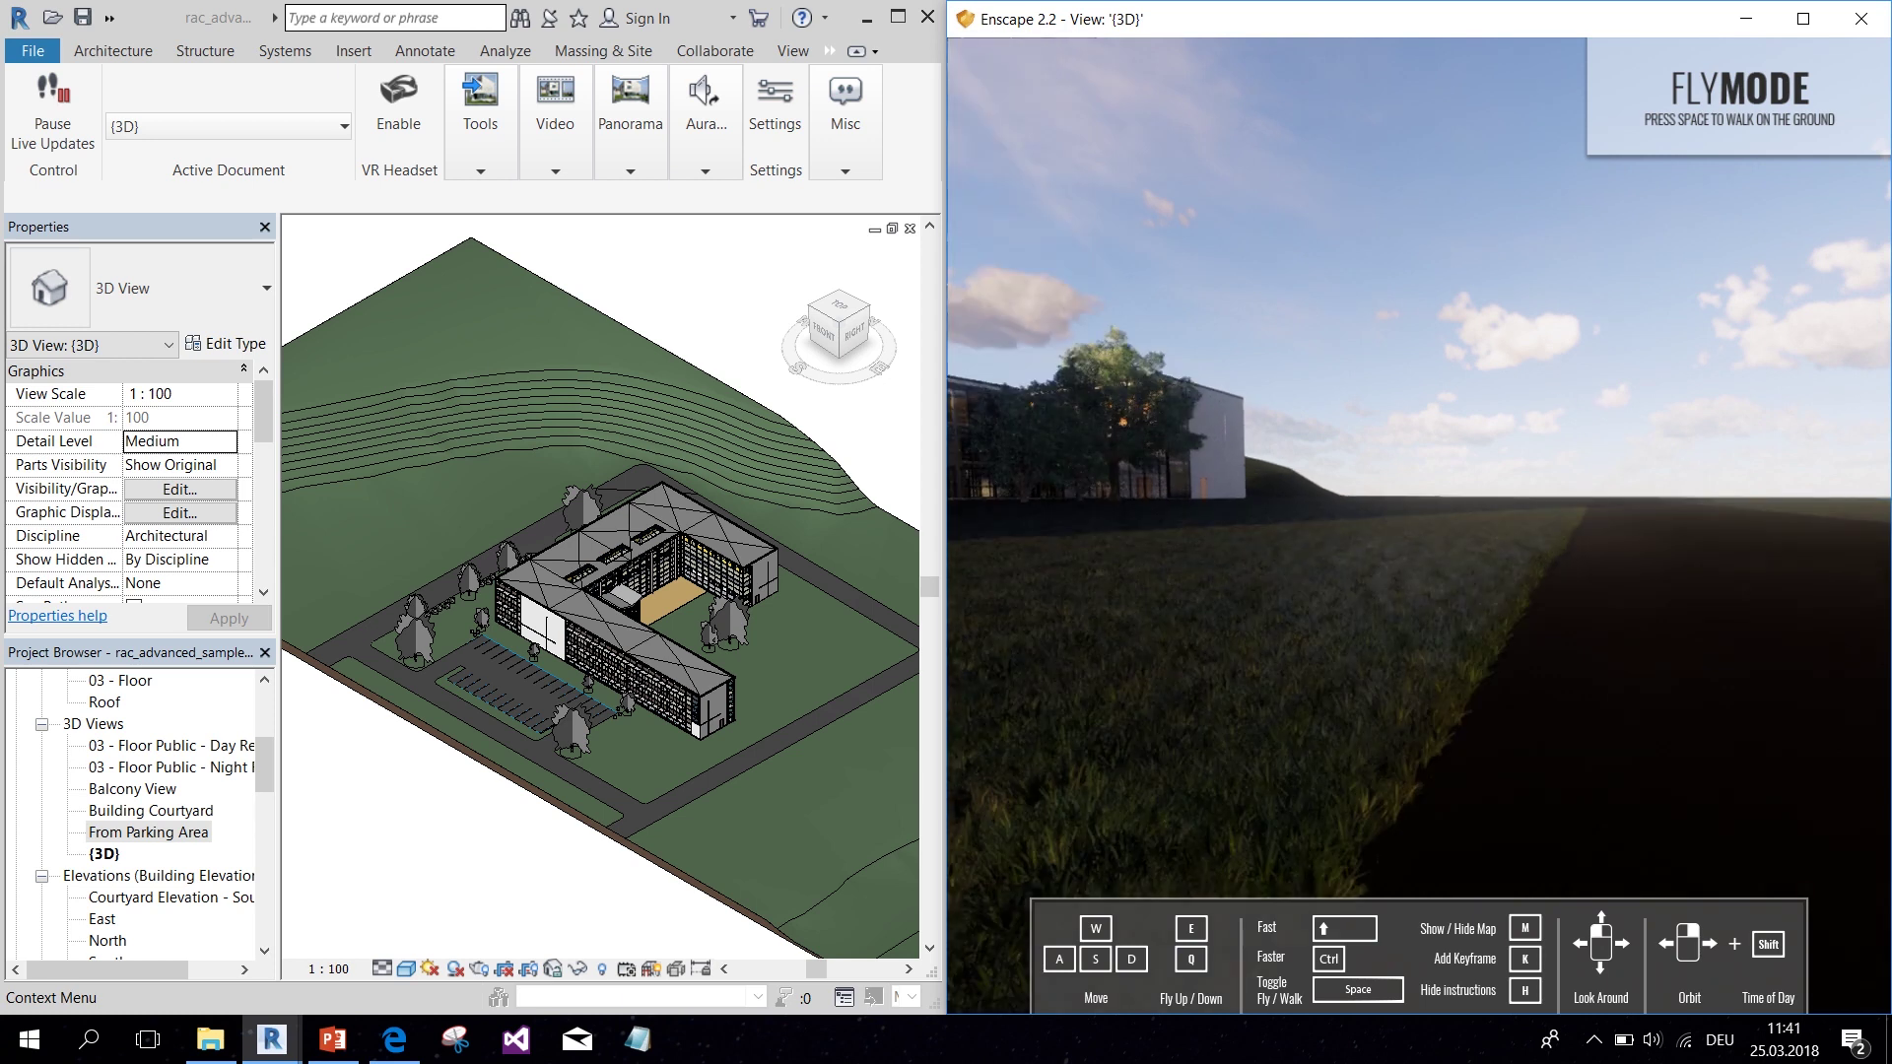
key(d)
key(e)
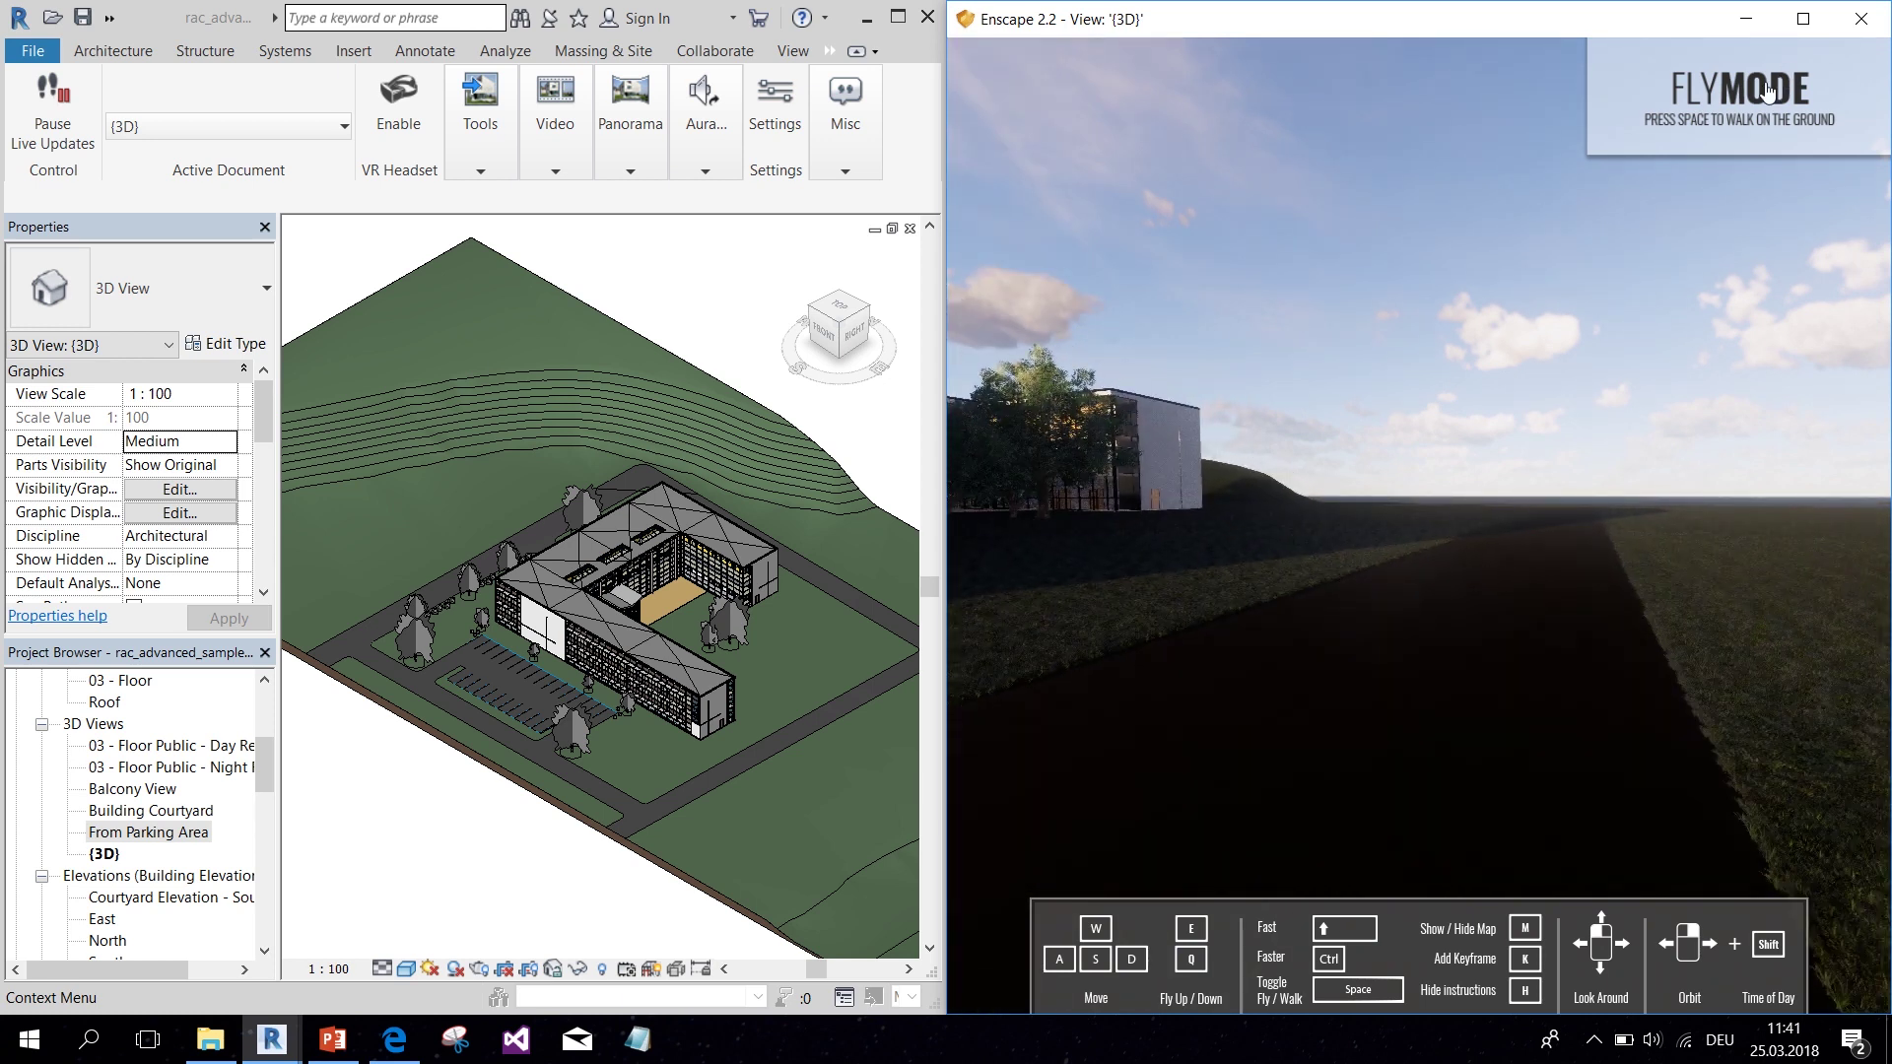
key(space)
drag(1594, 308, 1339, 271)
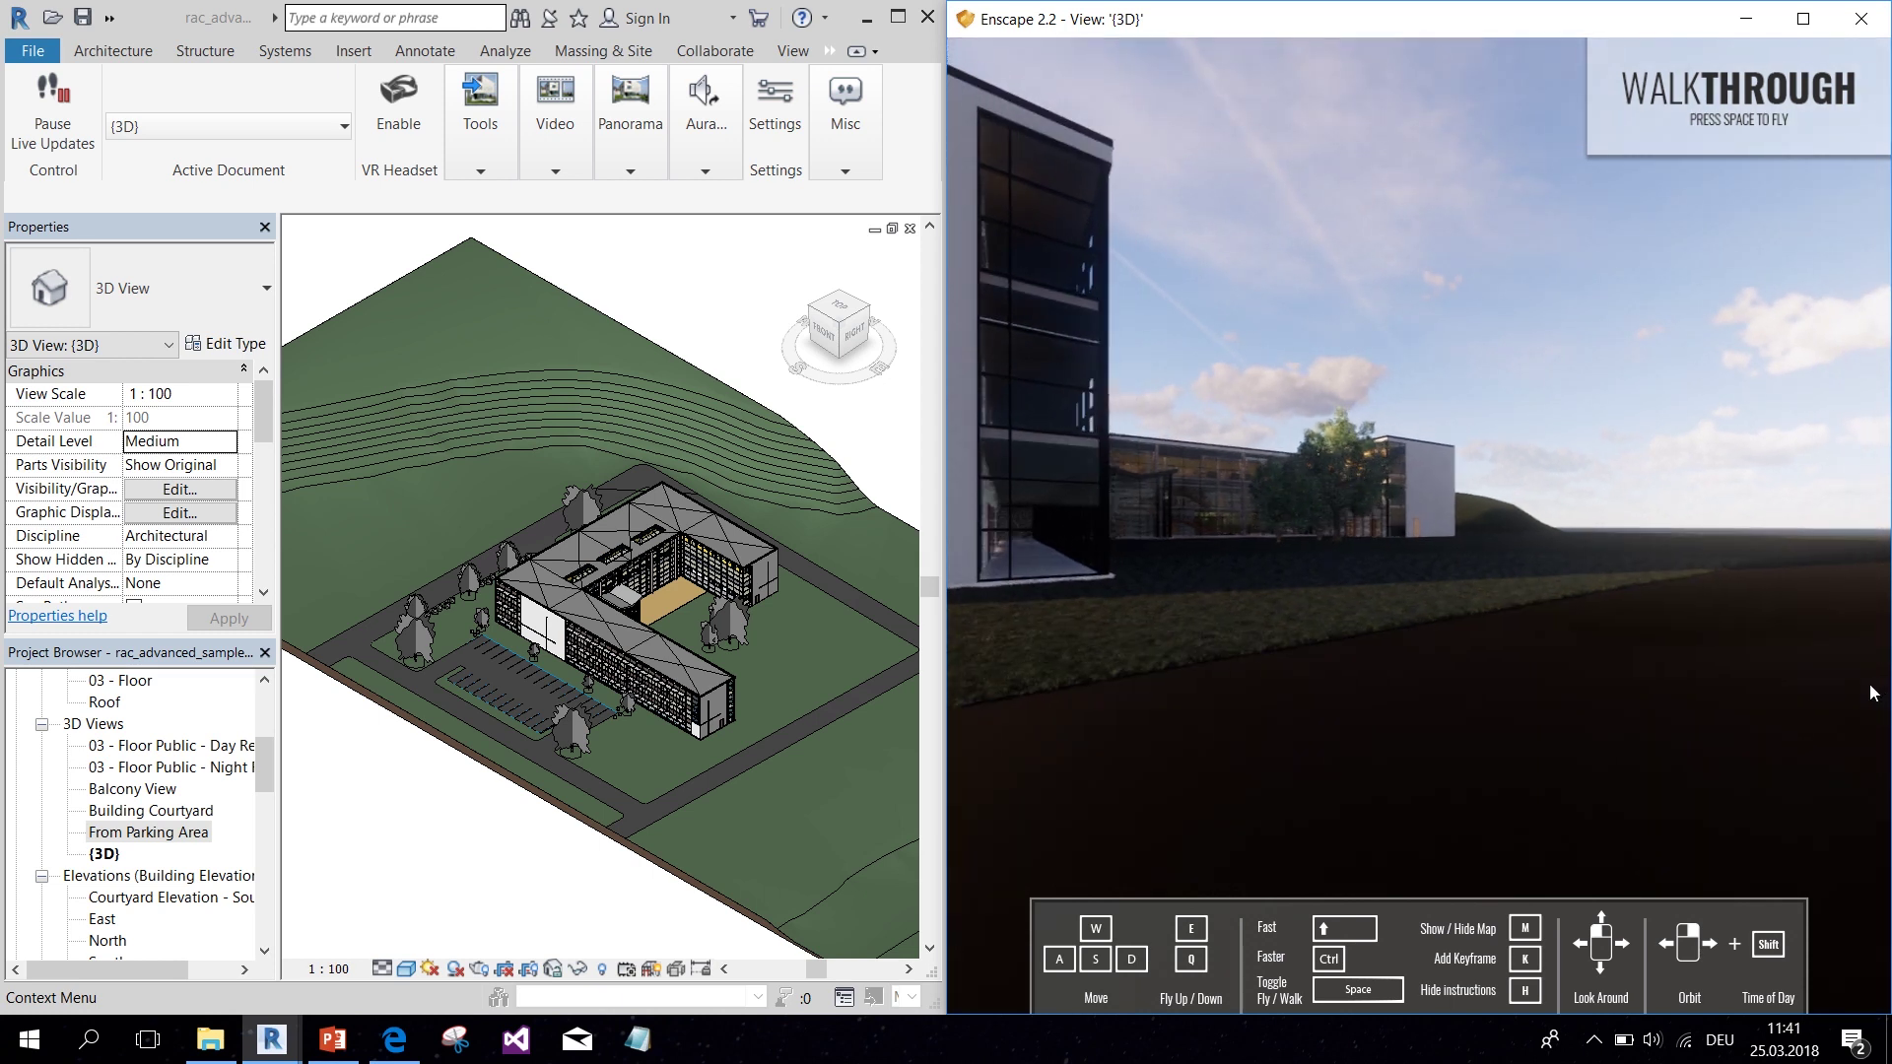
key(d)
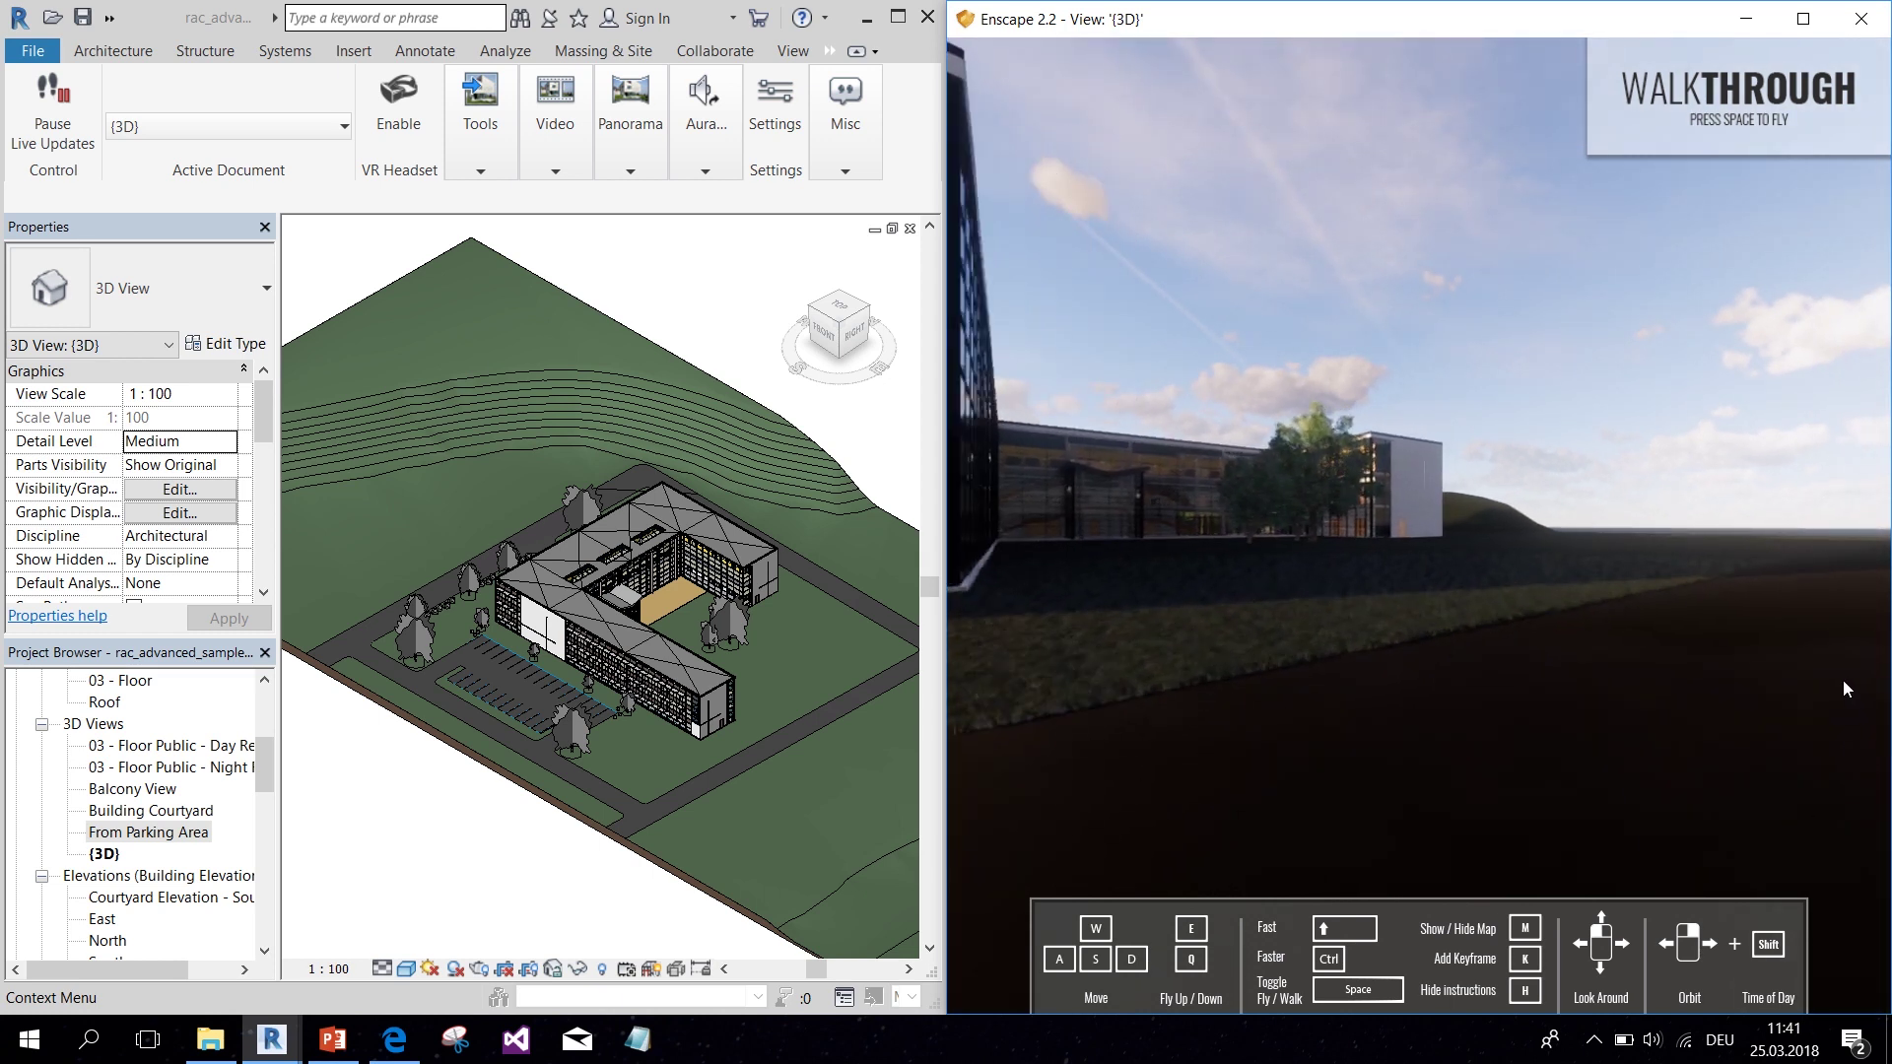
drag(1606, 577, 1257, 557)
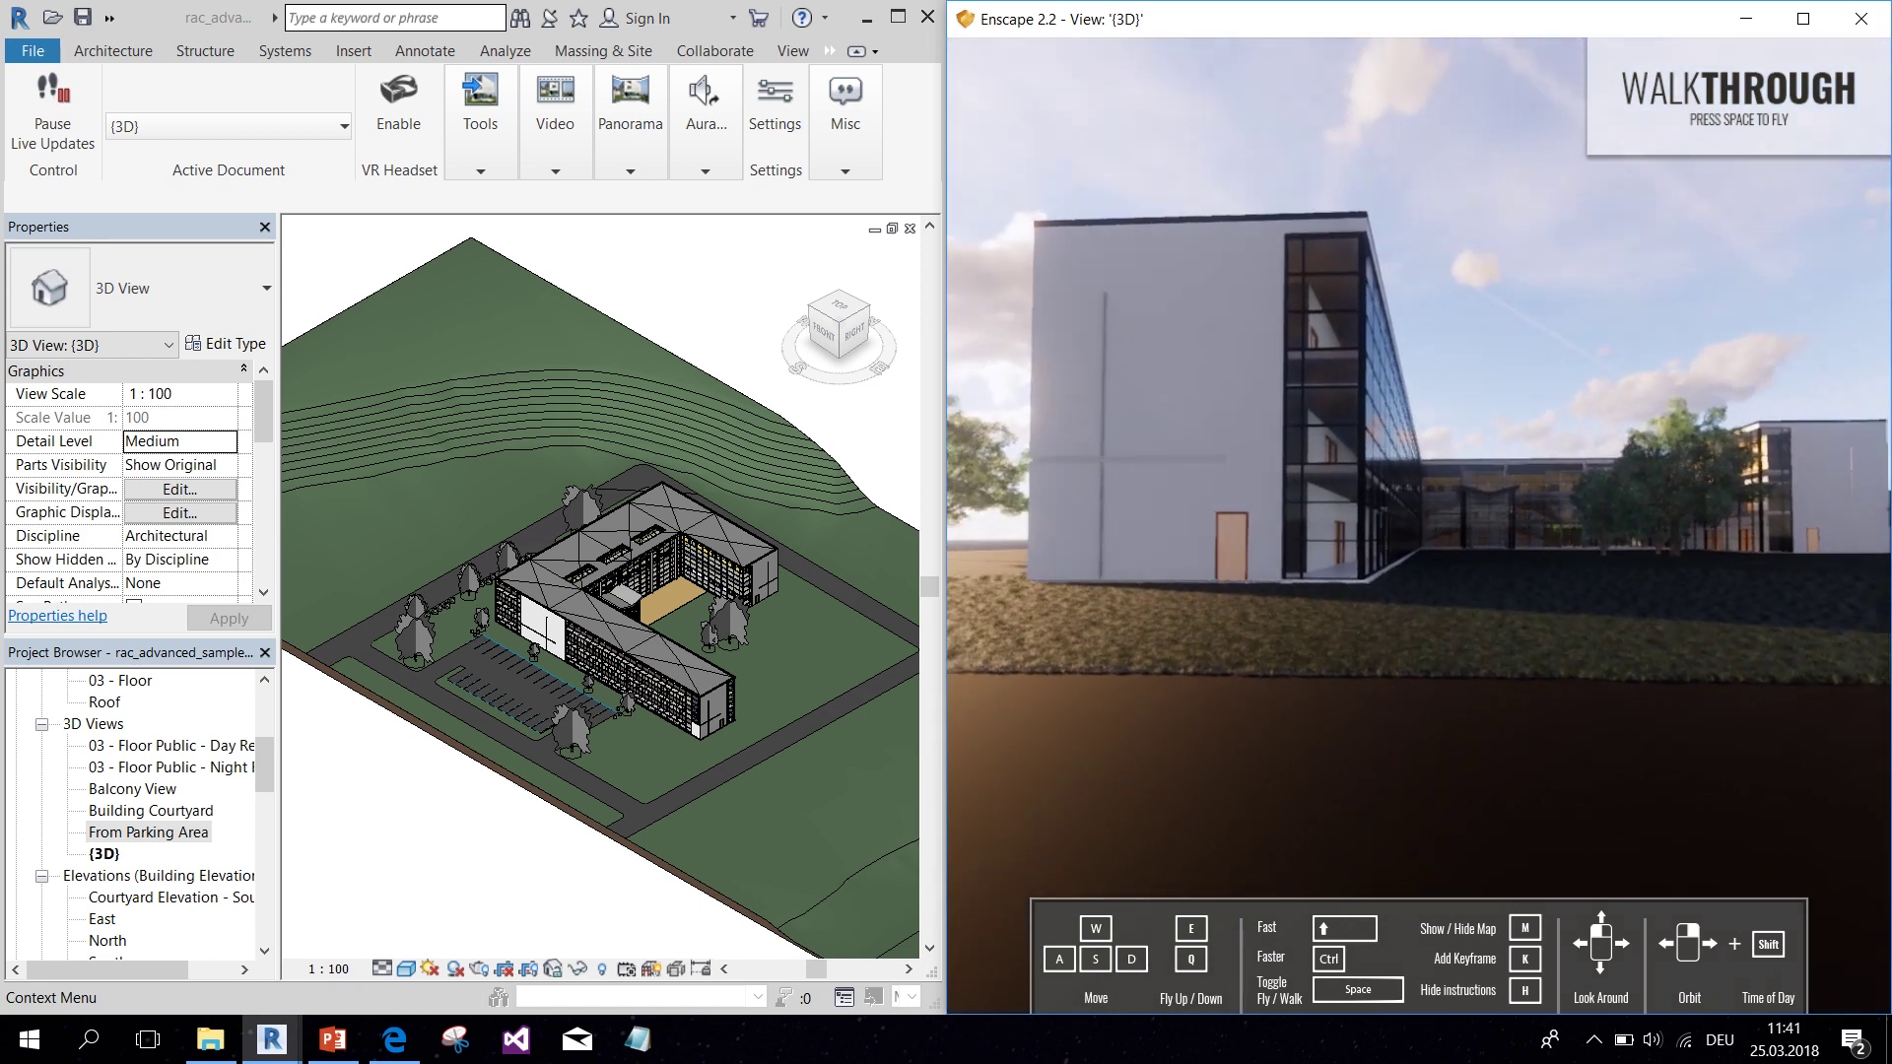
drag(1419, 554, 1436, 573)
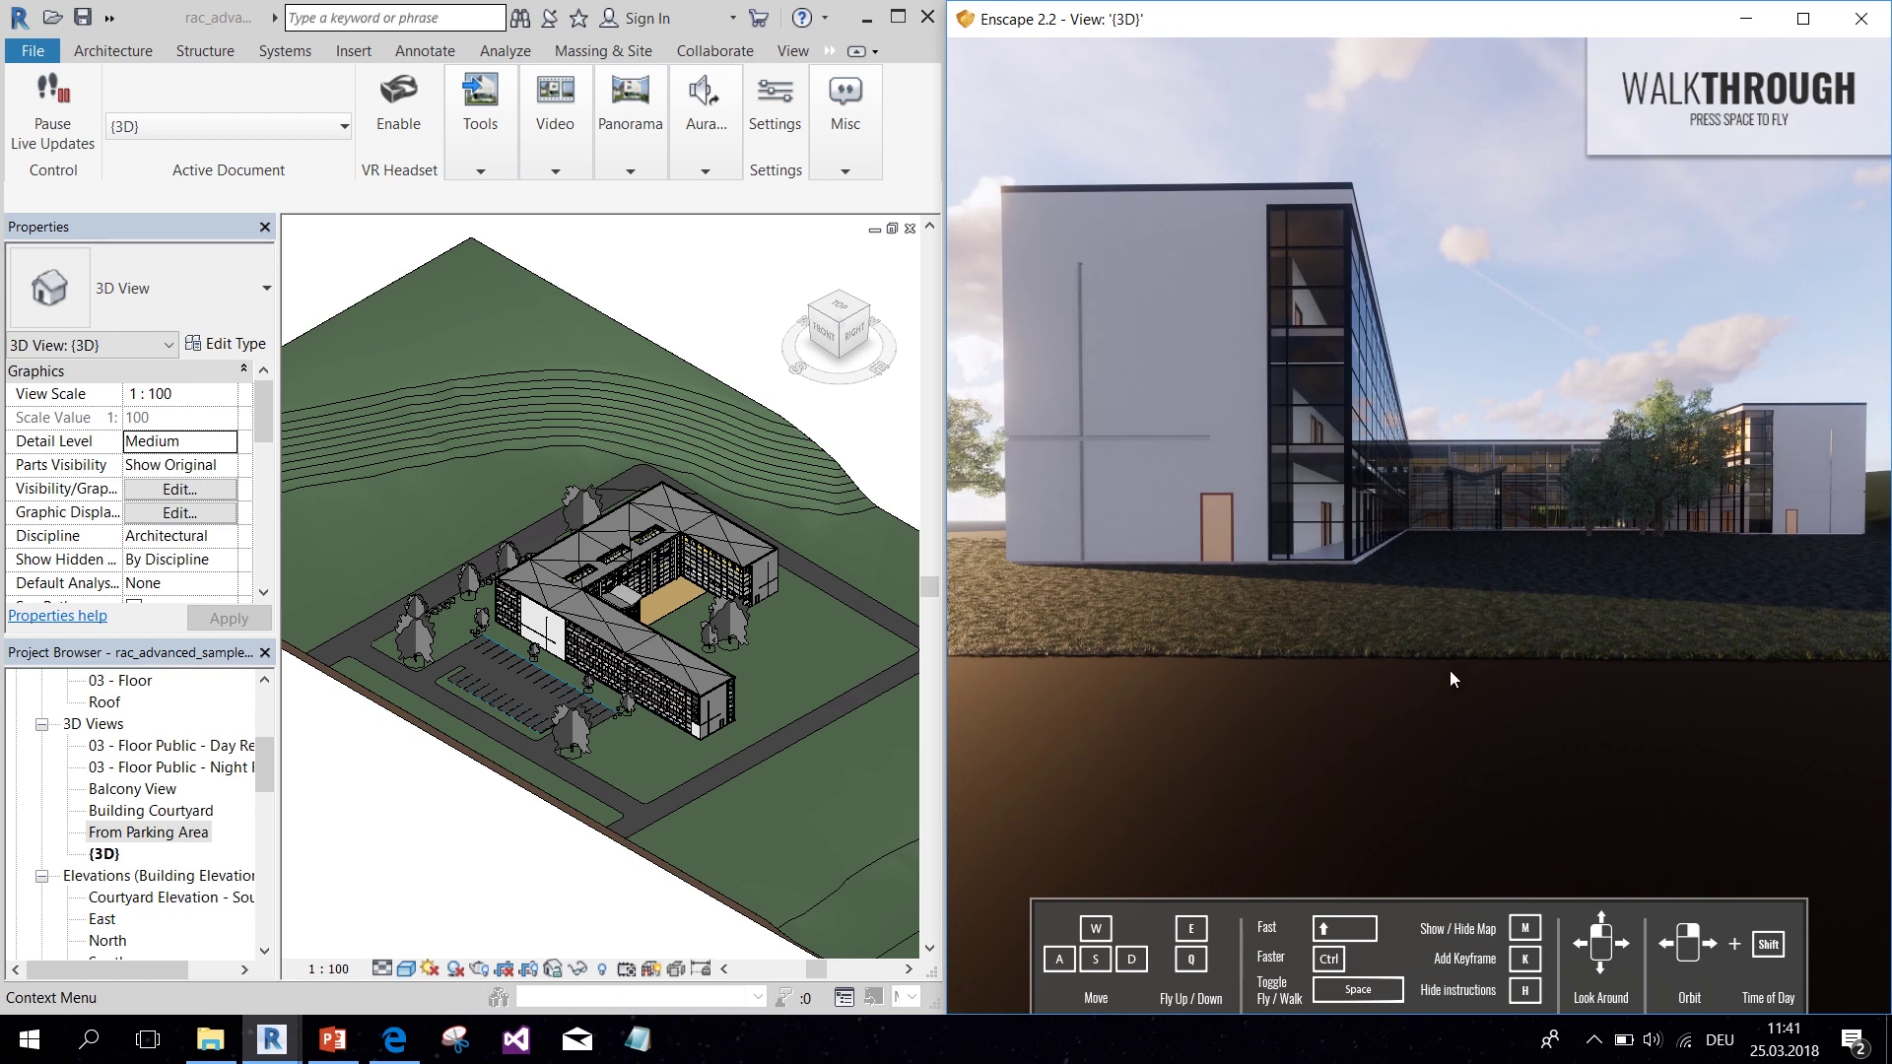
Step: Adjust the time of day in the rendered scene and add the first camera path keyframe at this exterior viewpoint
shift+right_drag(1517, 600, 1636, 600)
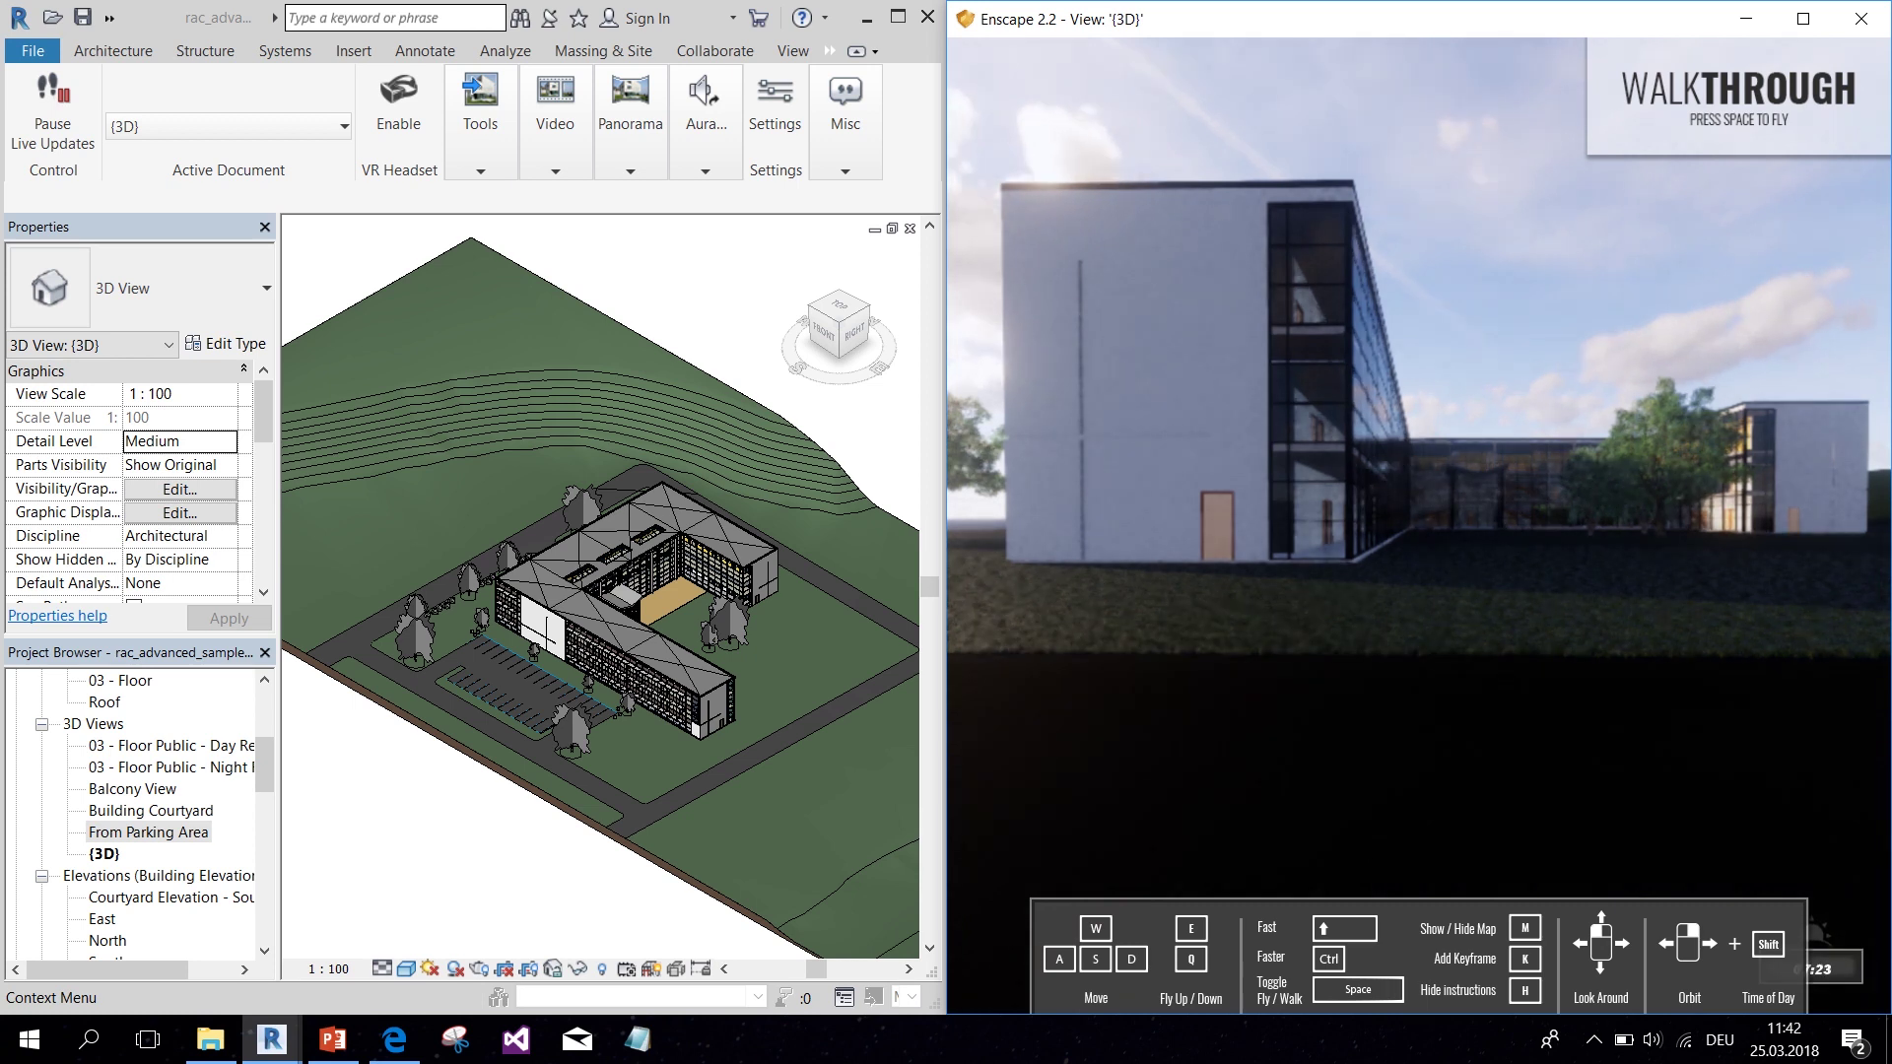
shift+right_drag(1700, 817, 1759, 817)
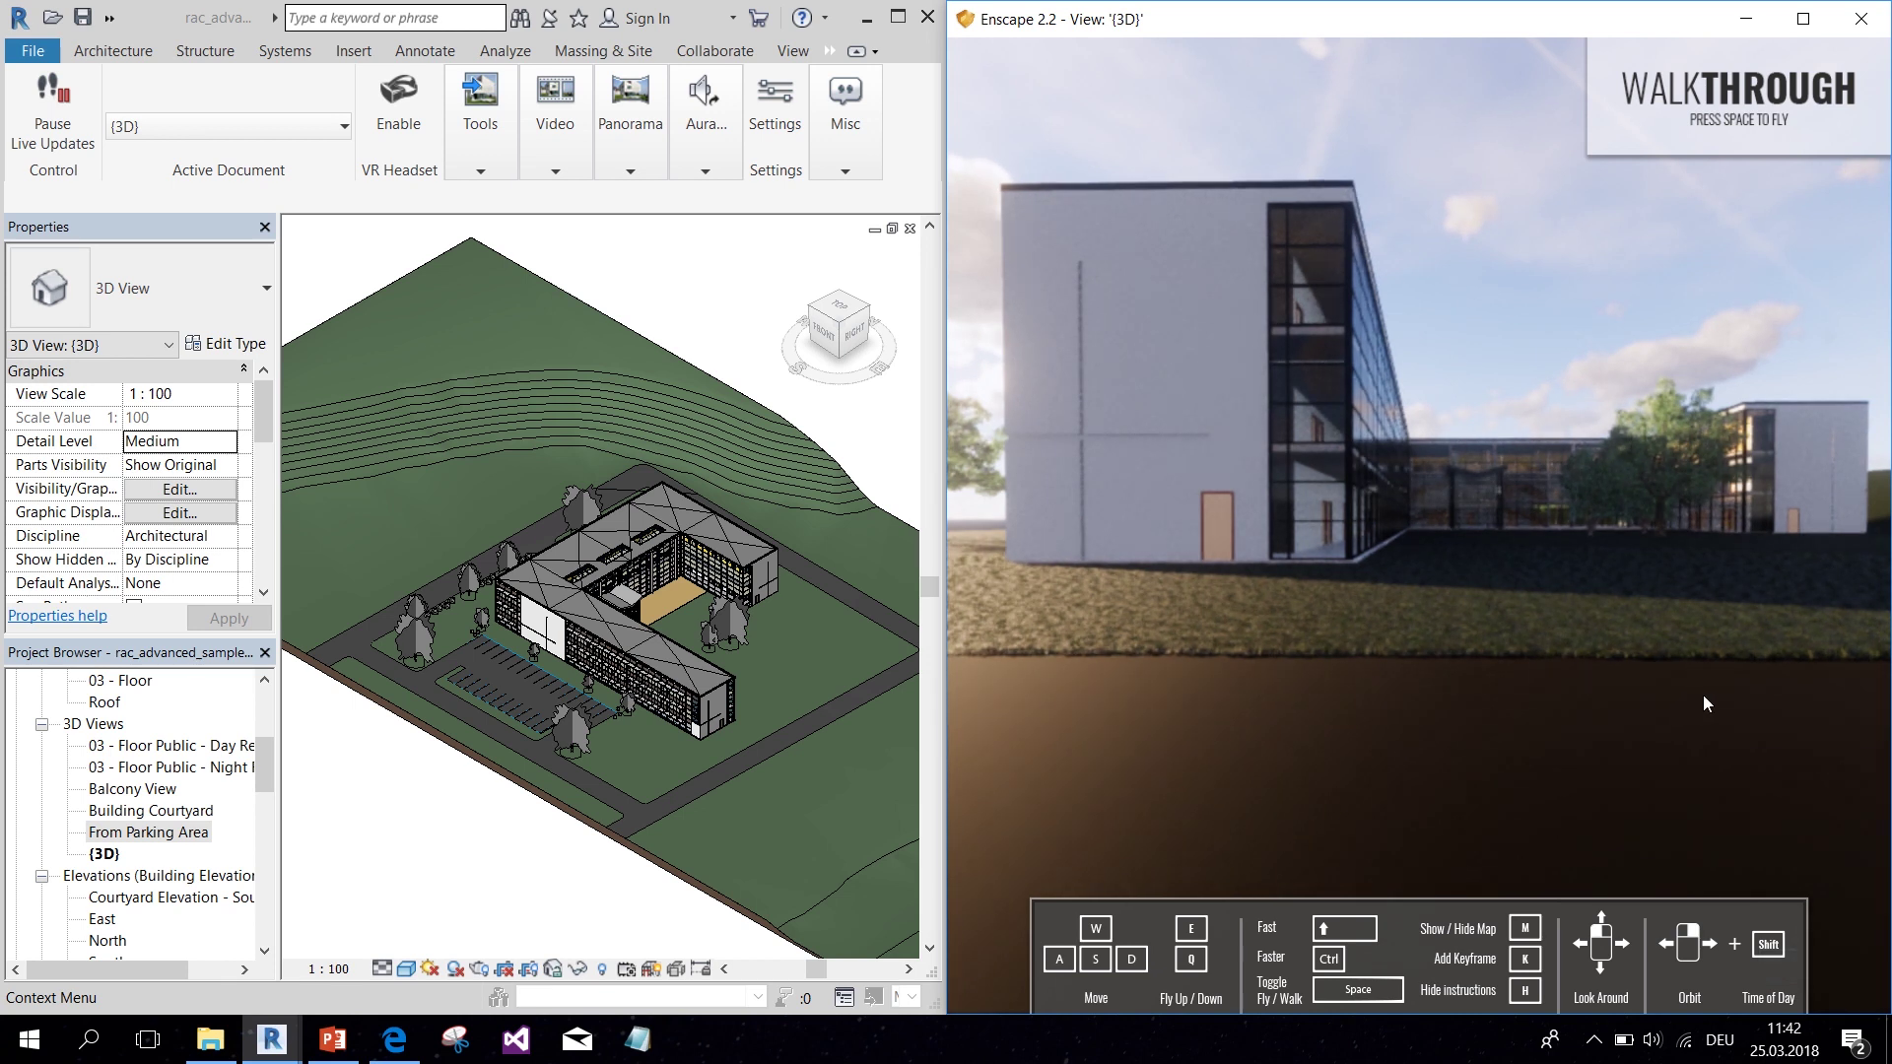
click(555, 148)
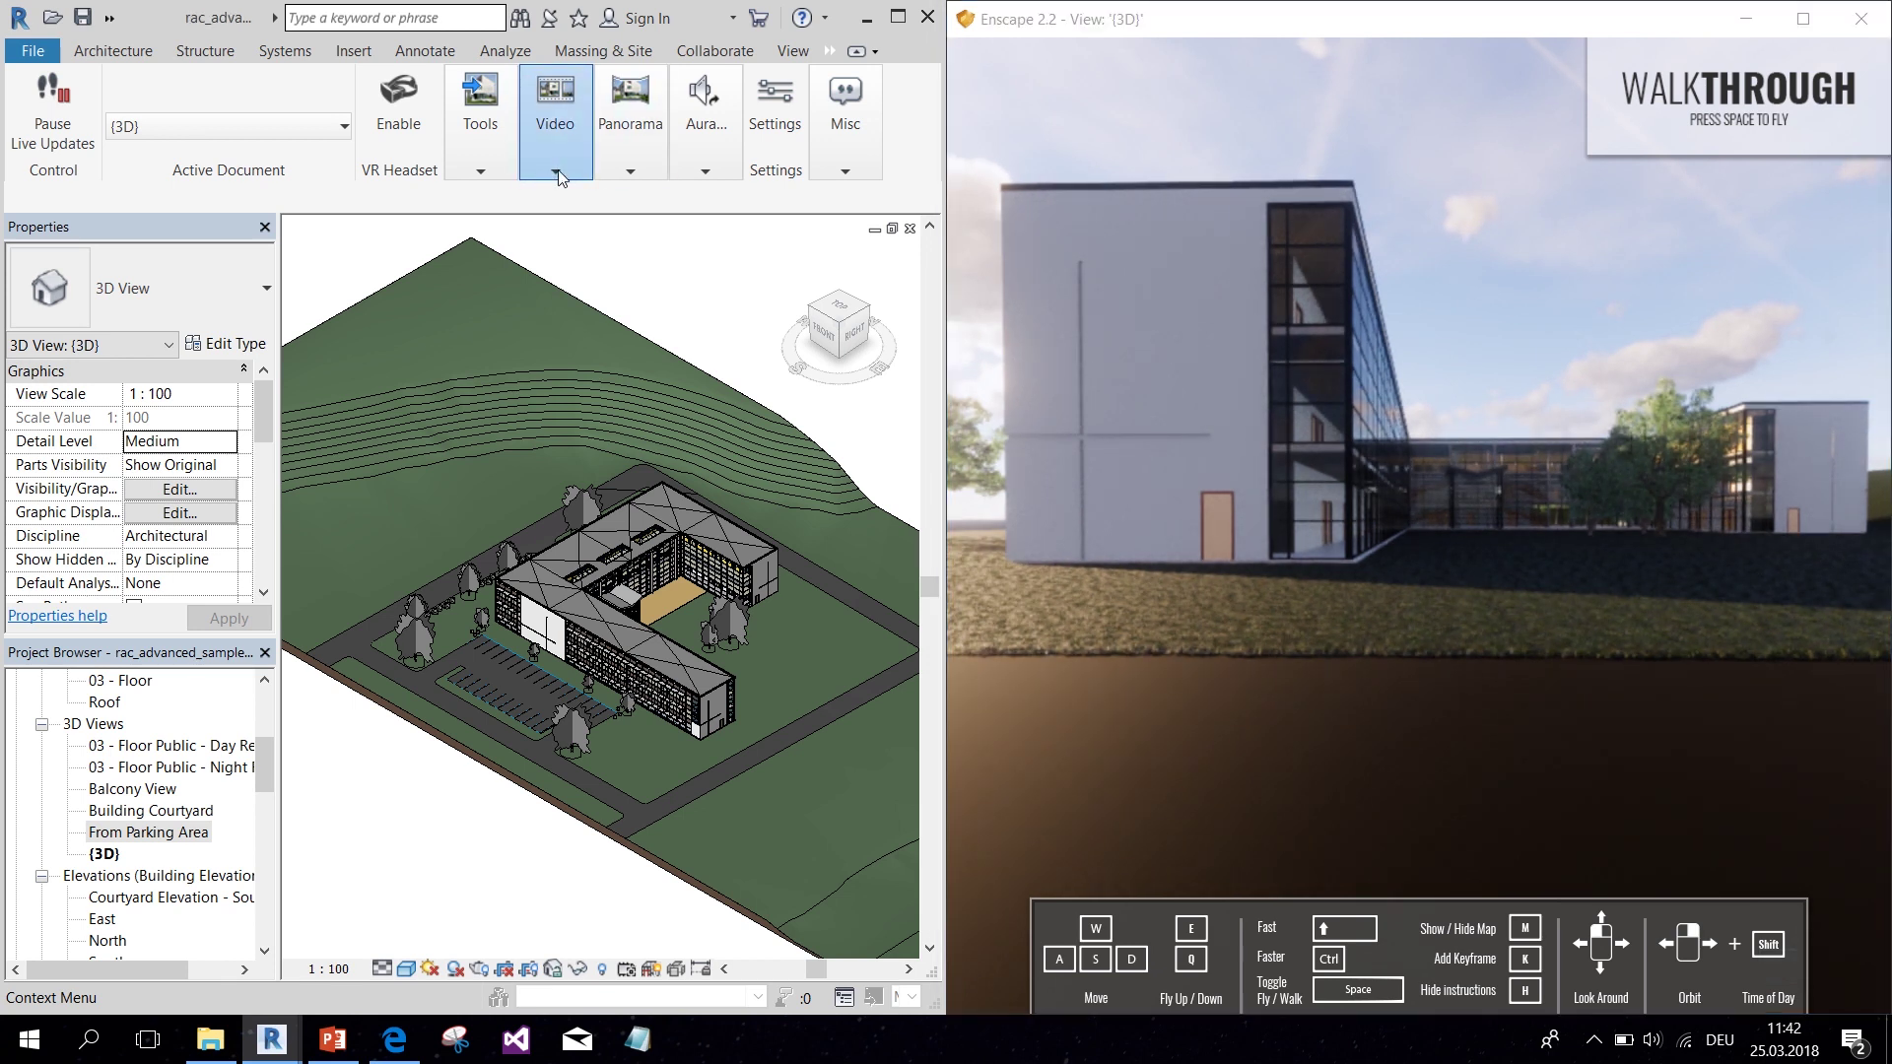
click(580, 261)
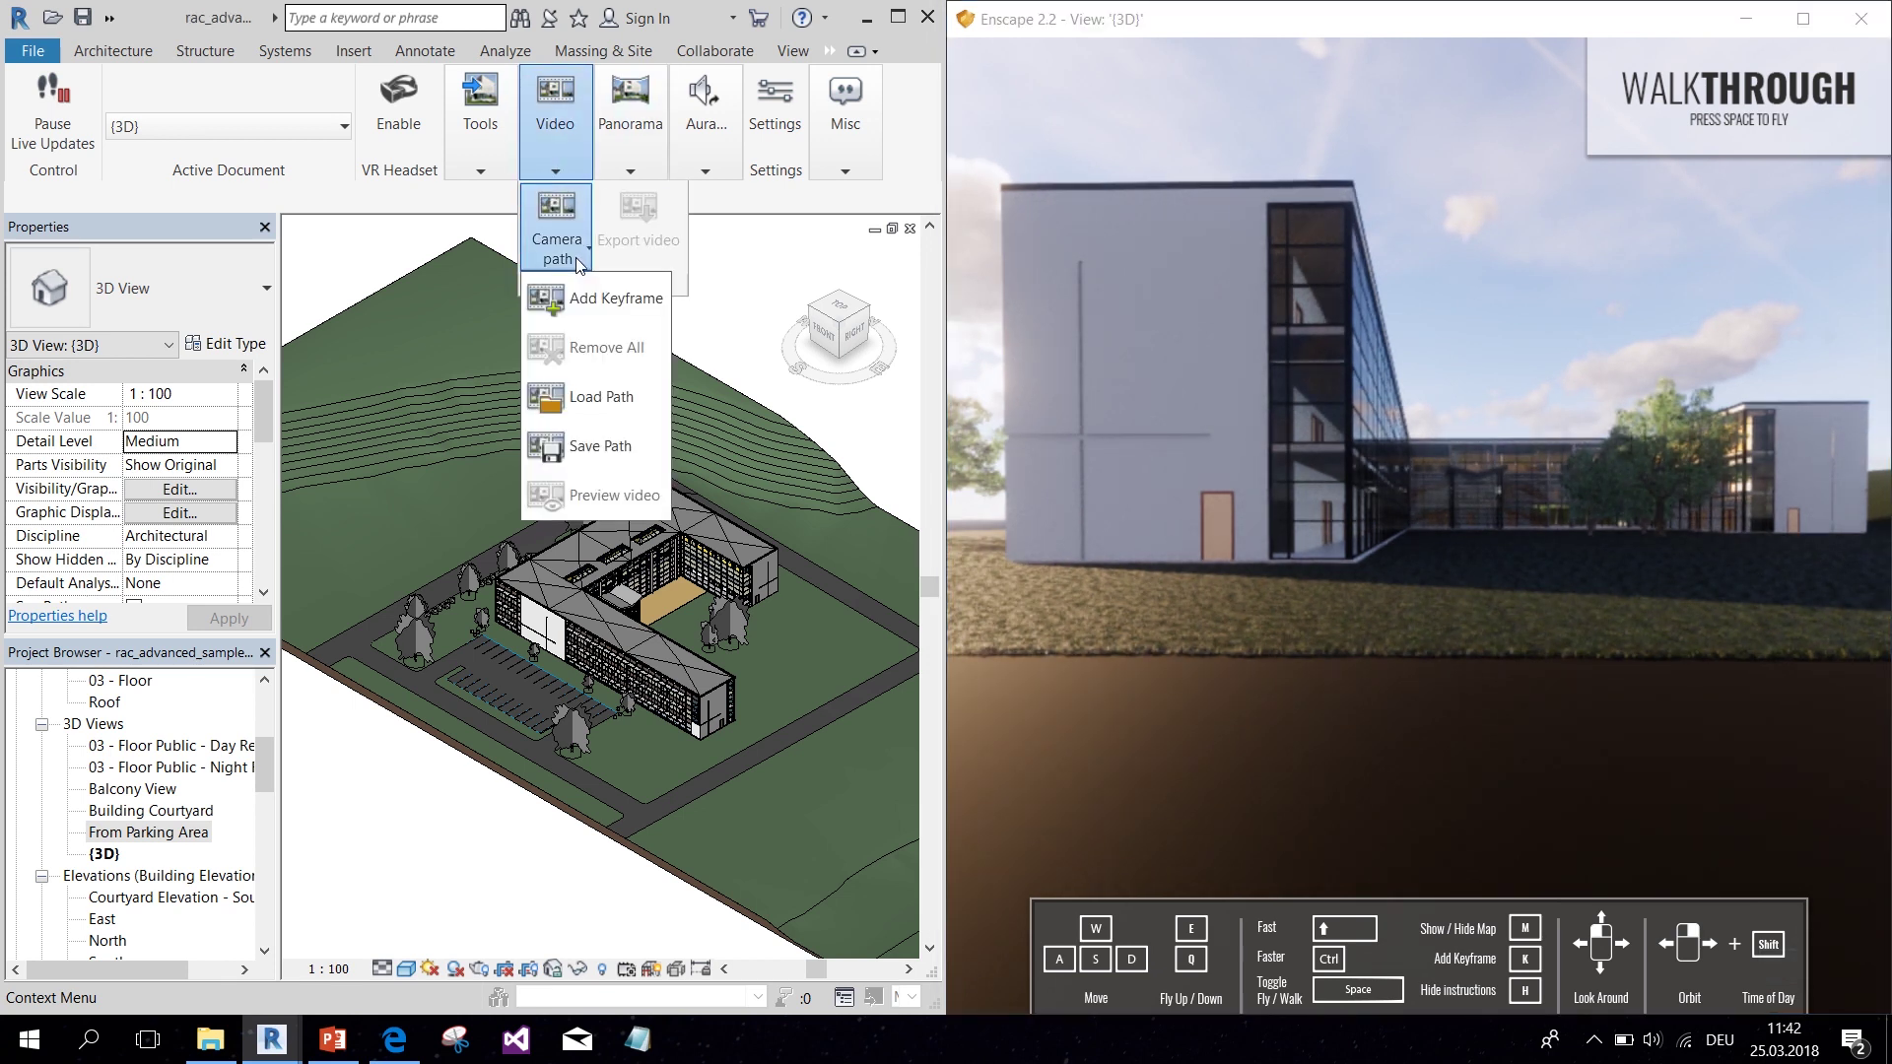
click(591, 306)
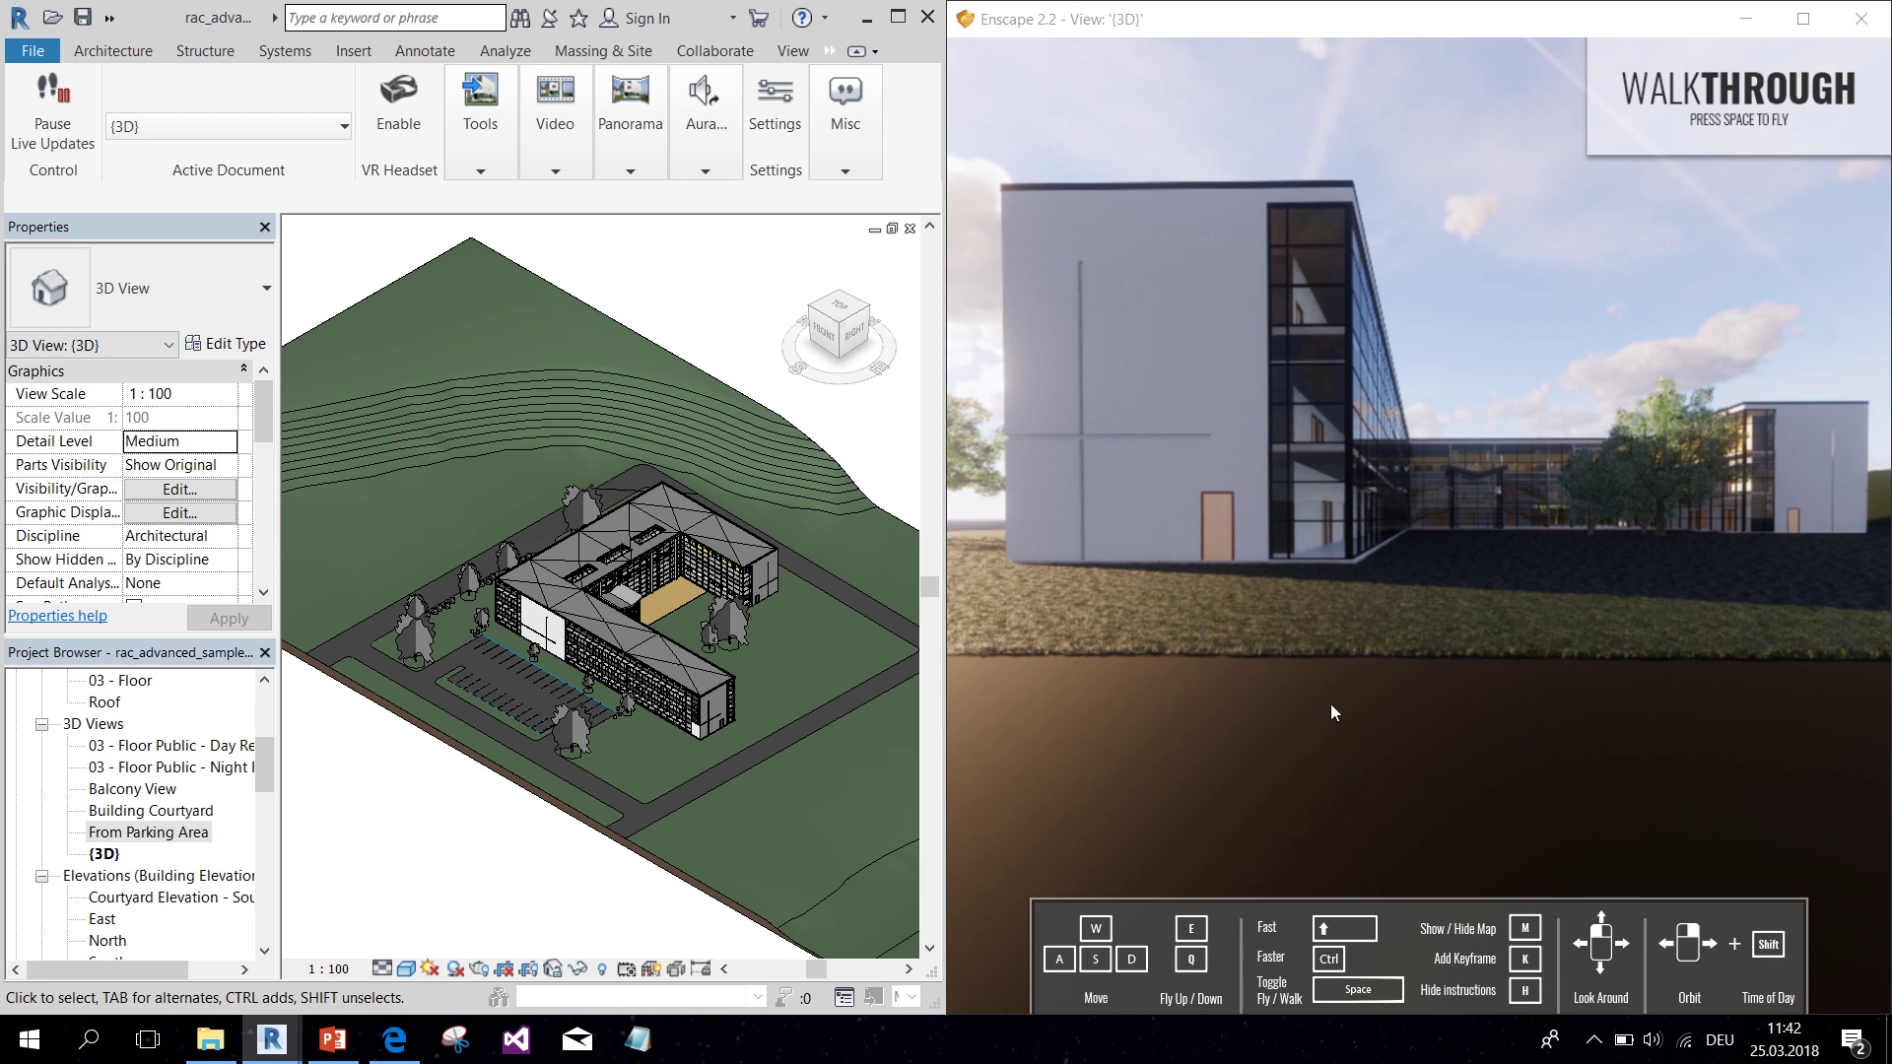
Step: Back away in fly mode, open the first keyframe's camera in the Keyframe Editor, try shifting its view and leave the editor
key(space)
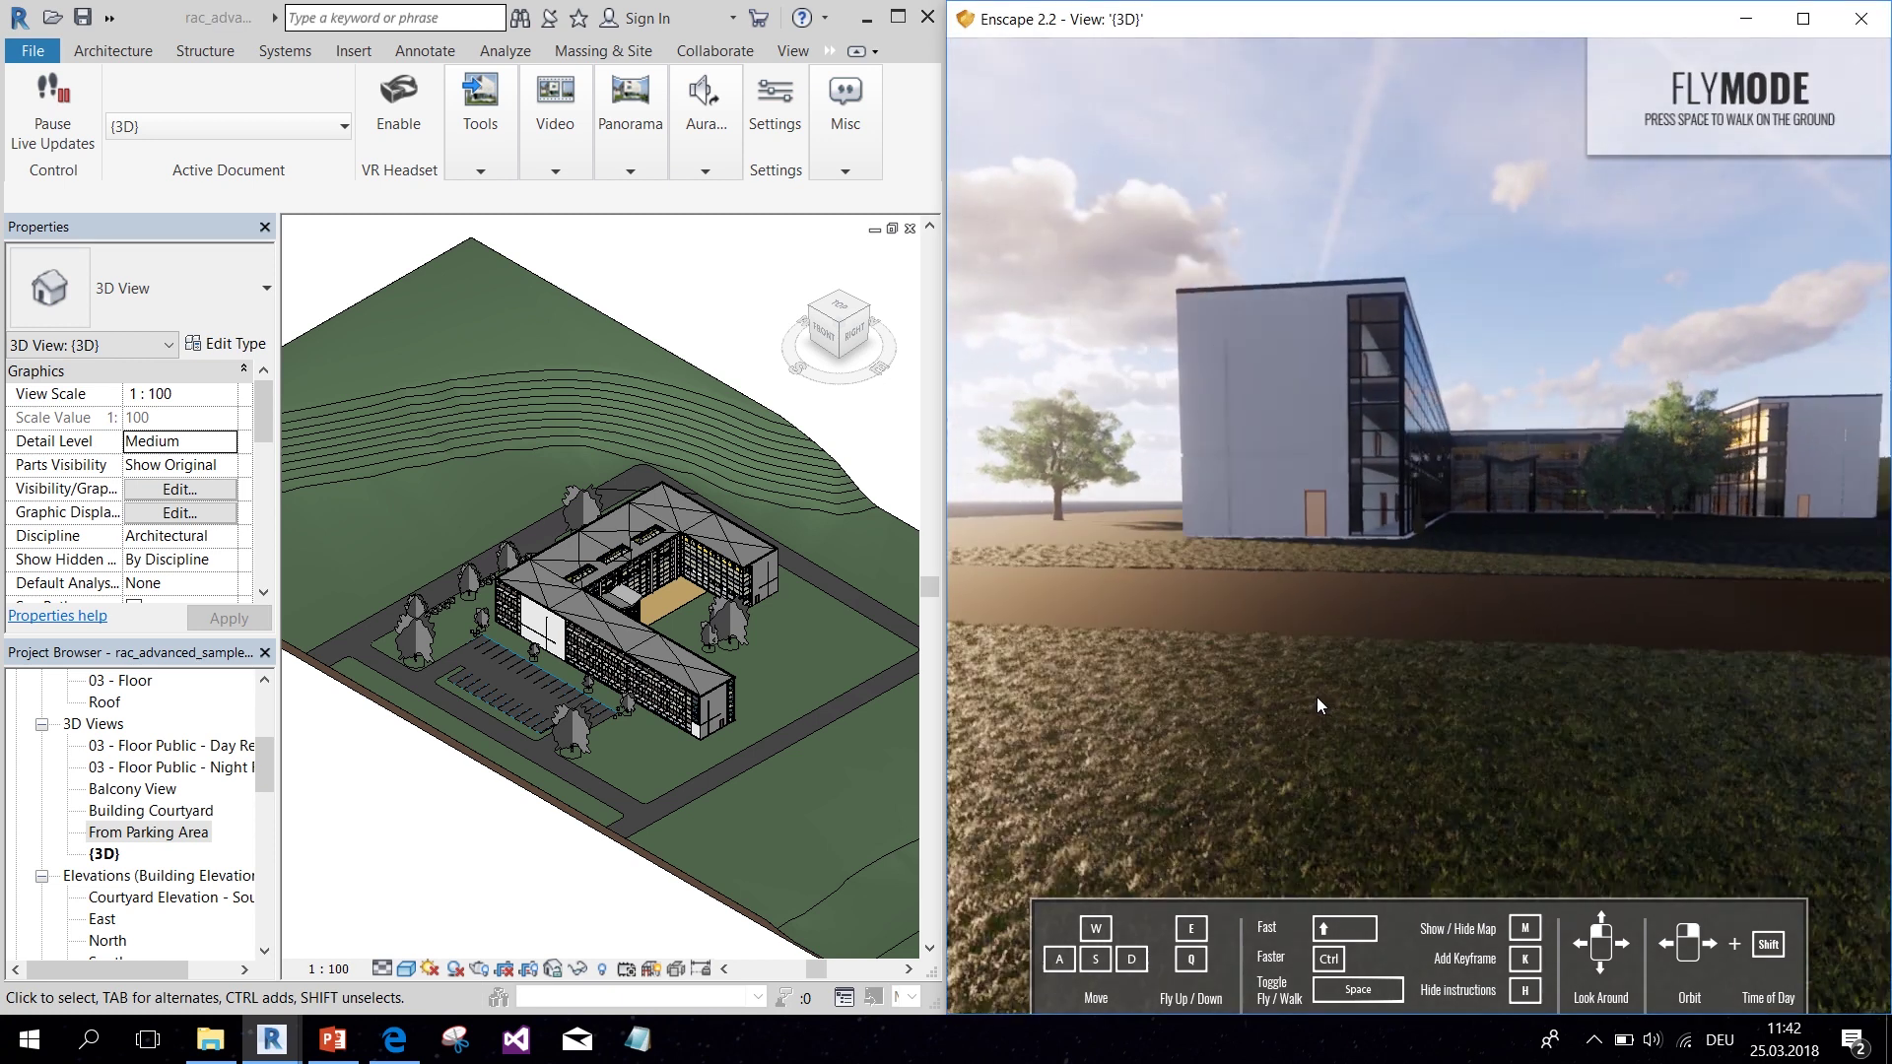
middle_drag(1317, 696, 1480, 619)
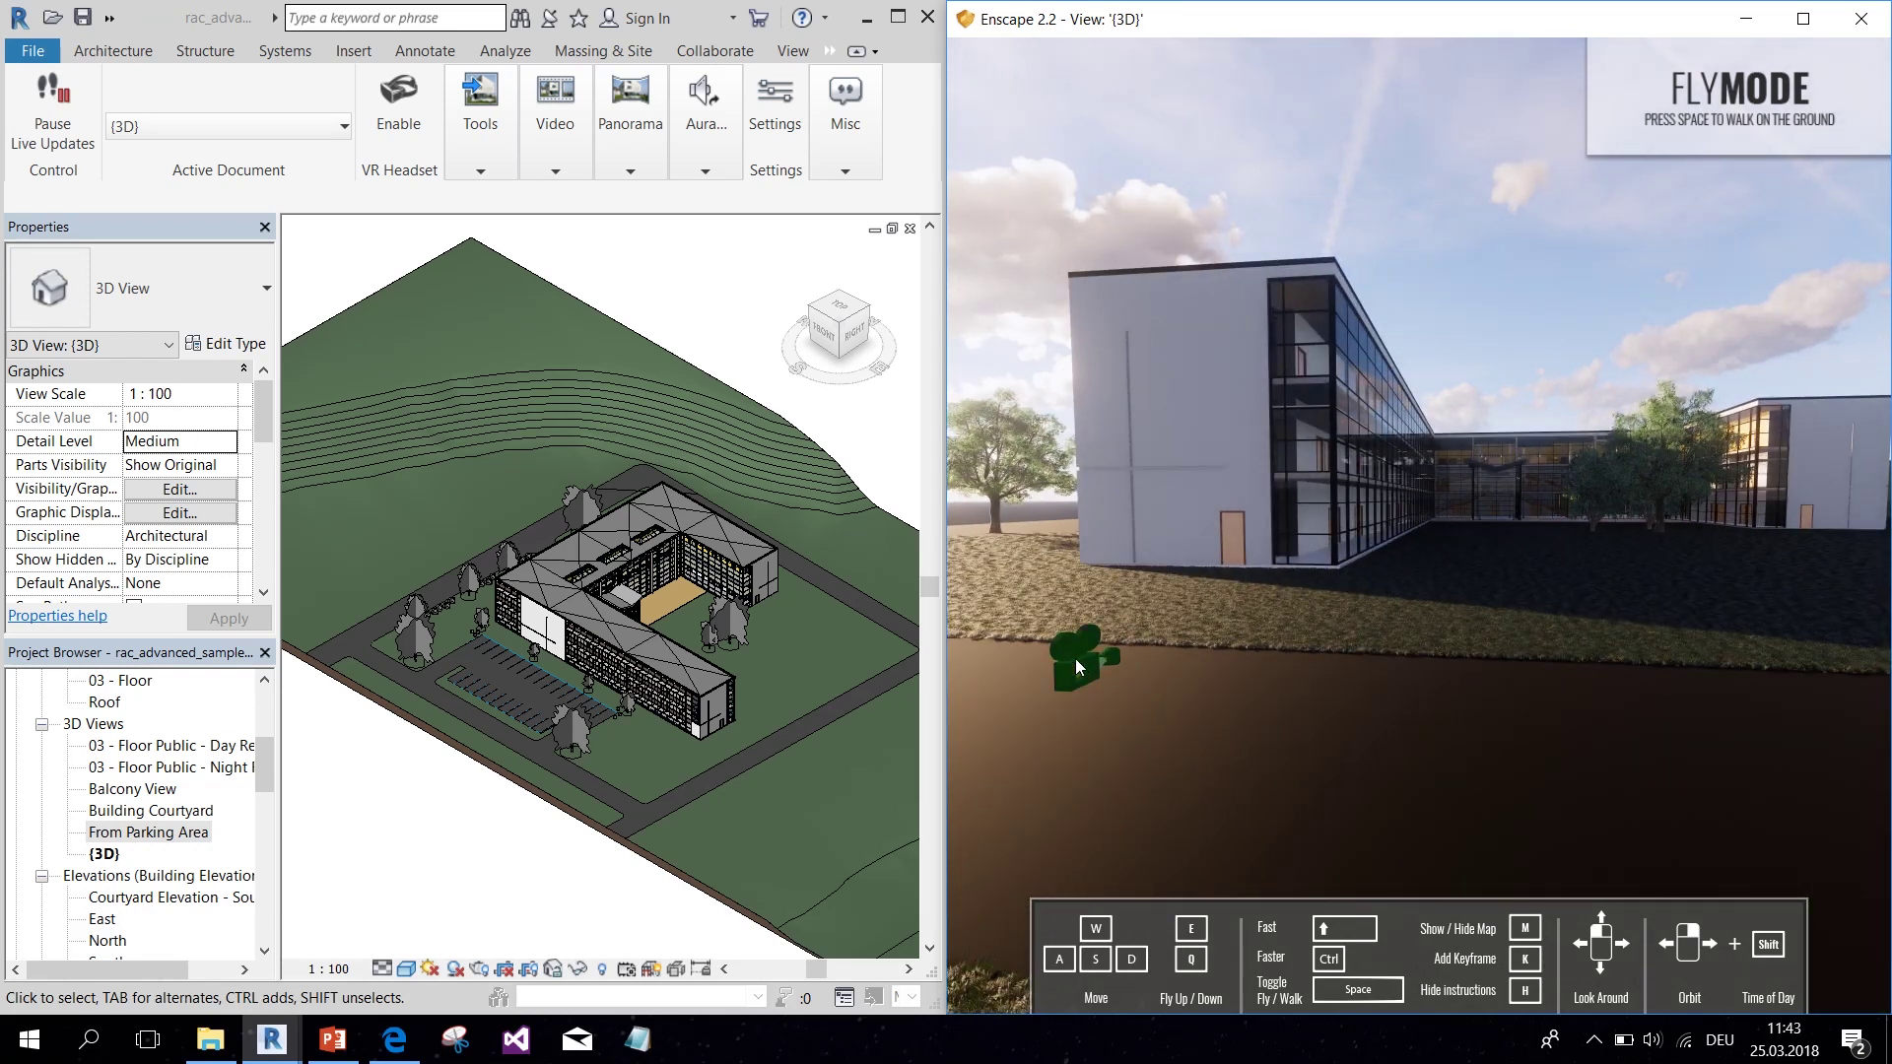
click(1074, 658)
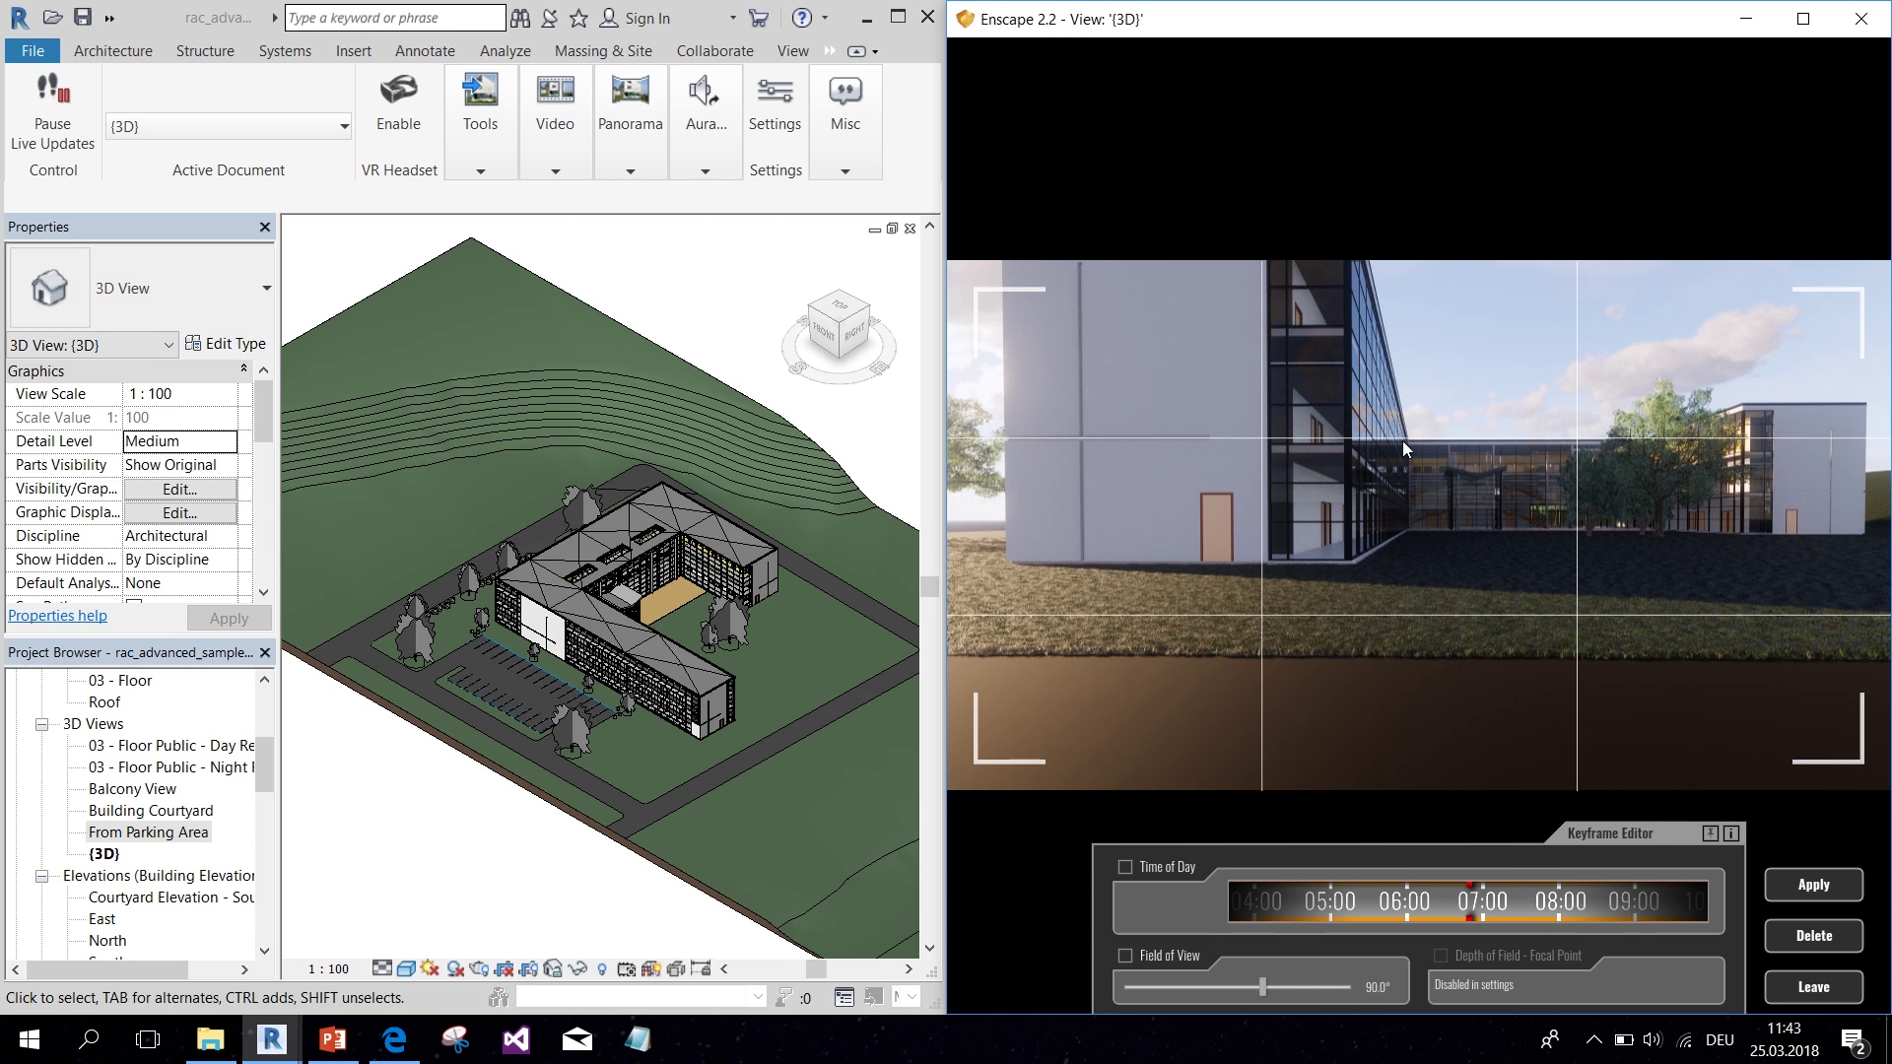
drag(1454, 535, 1396, 528)
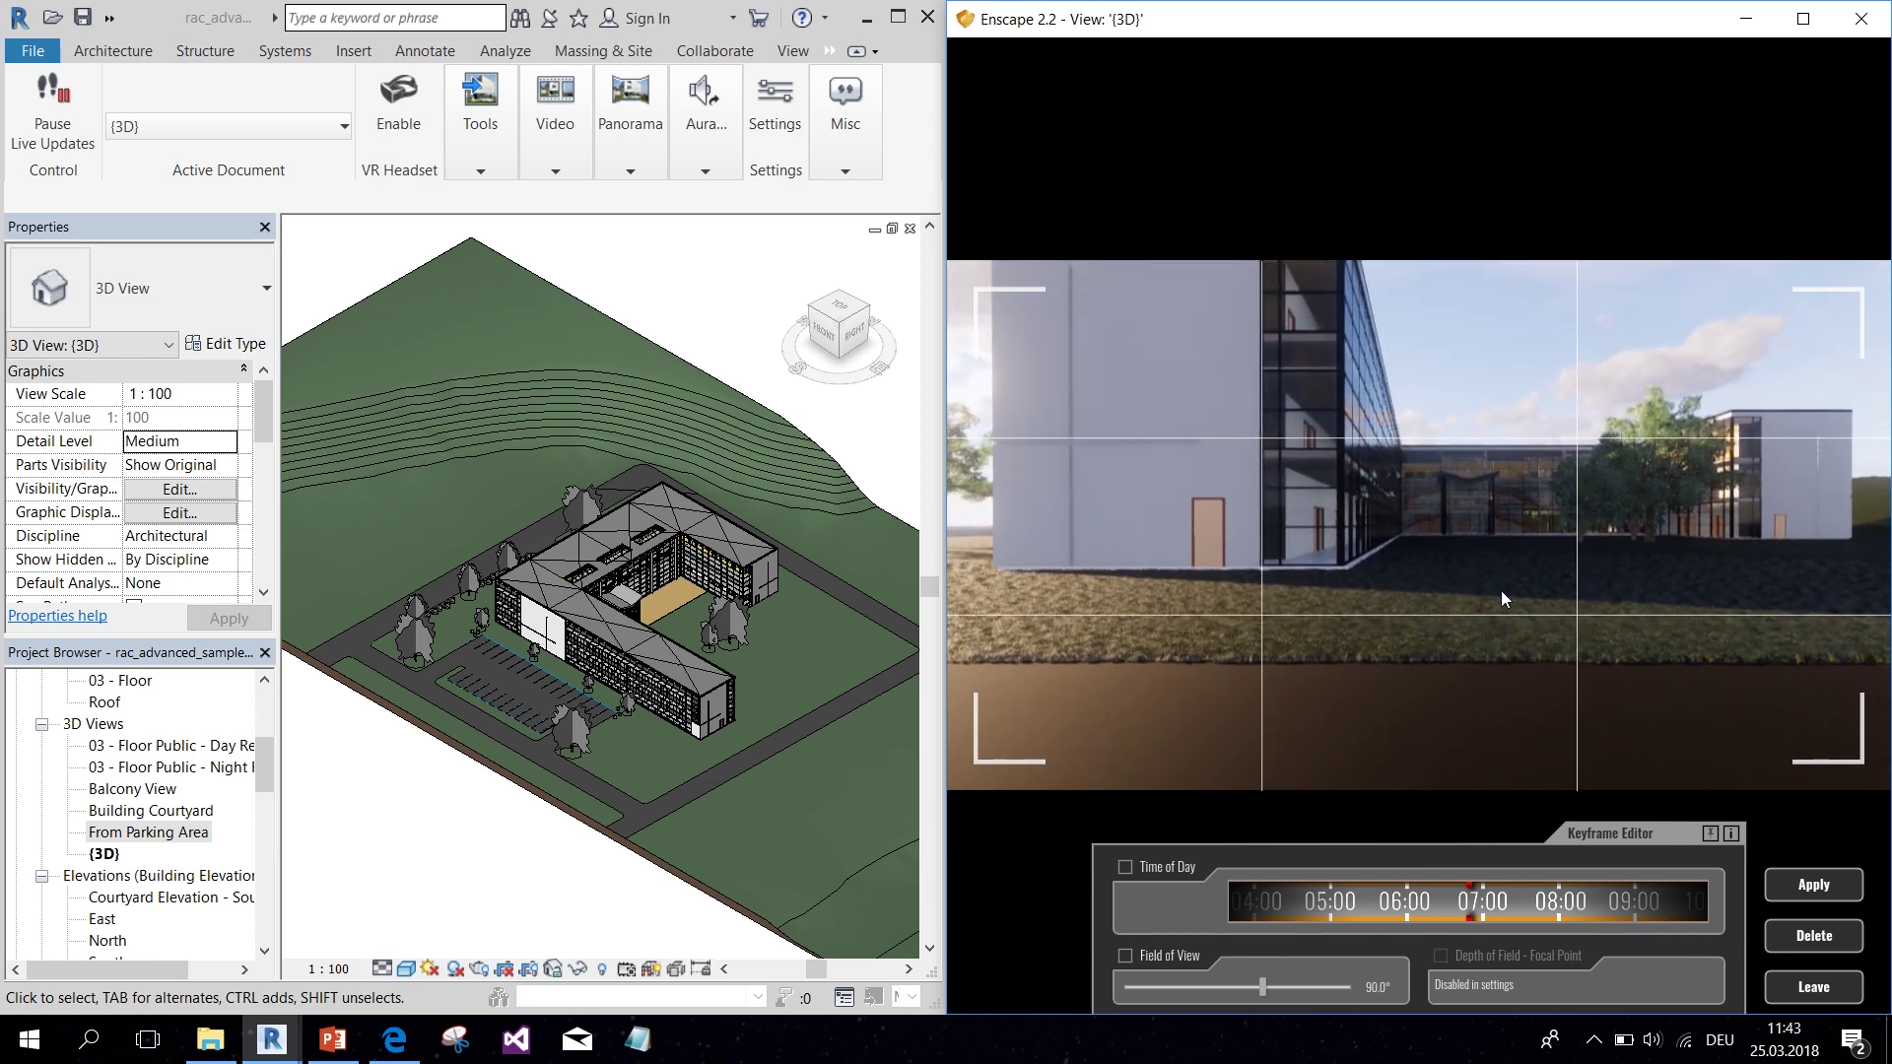
click(1813, 986)
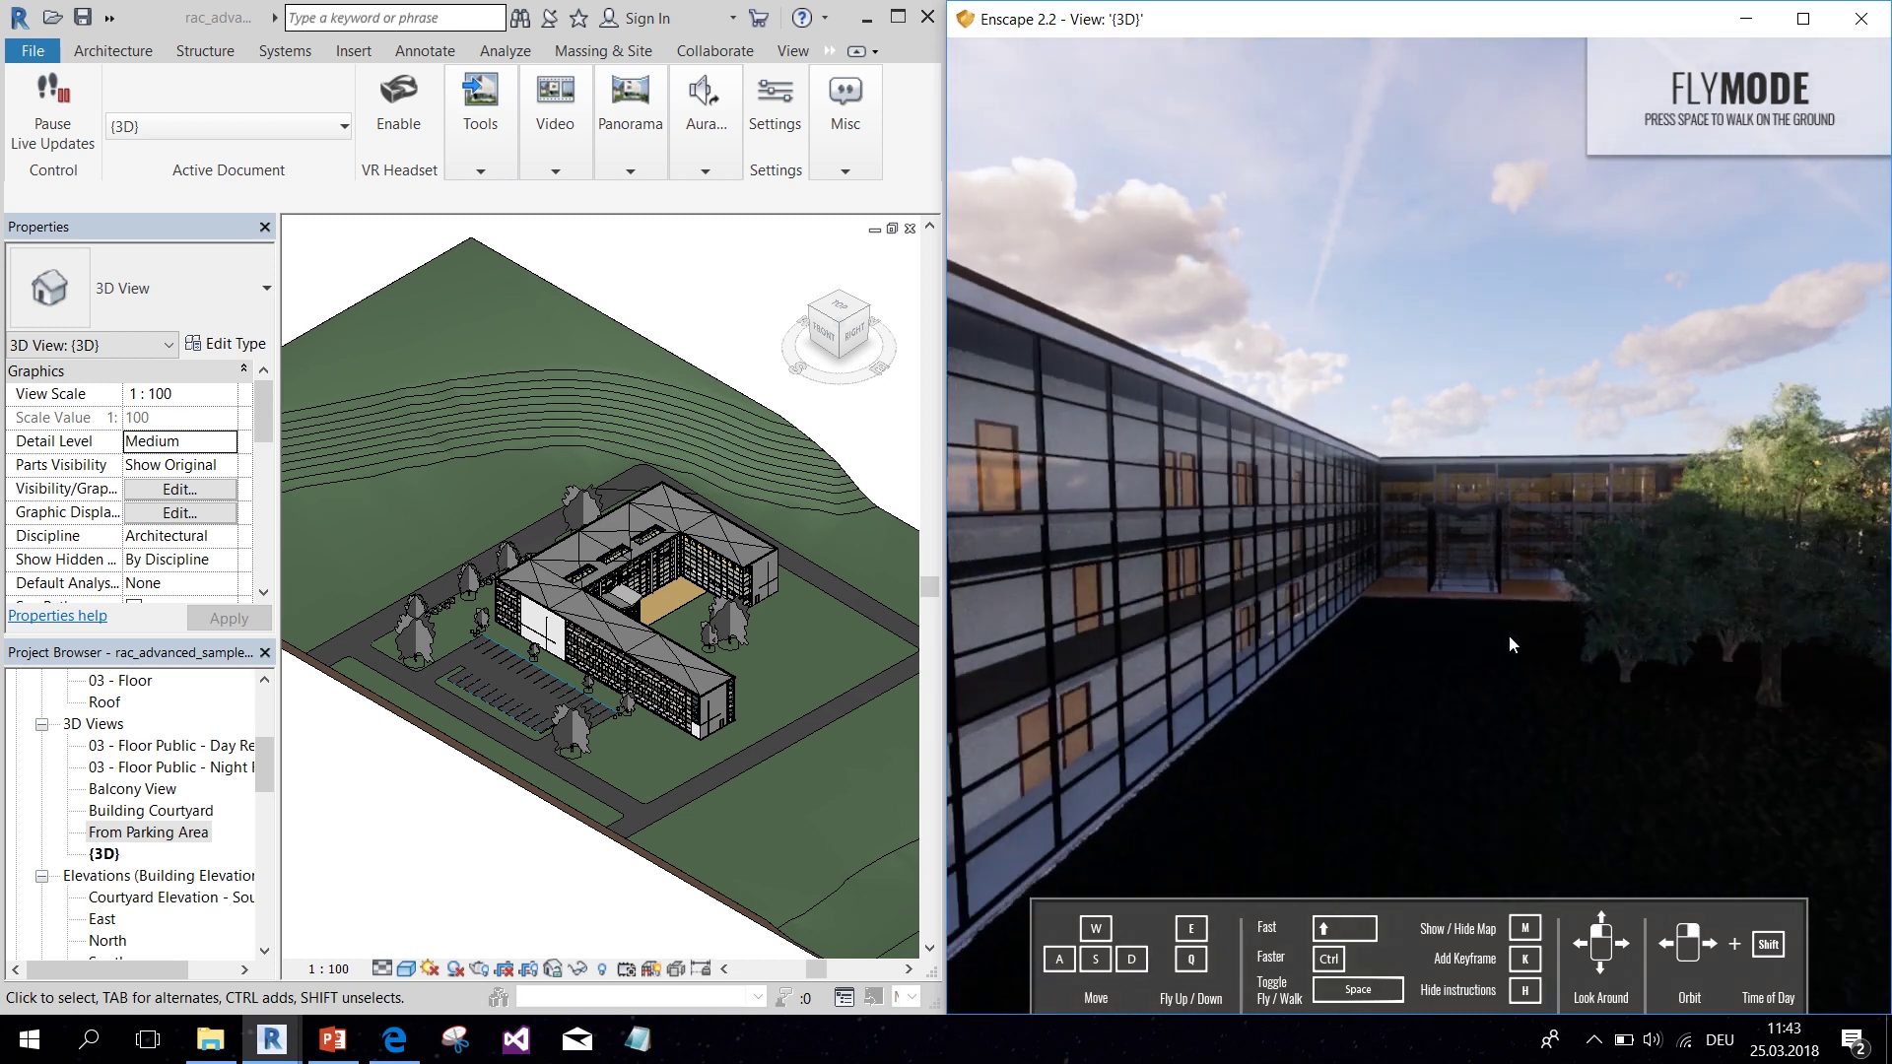
Step: Fly into the courtyard, switch to walk mode facing the glazed entrance and add the second camera path keyframe there
key(w)
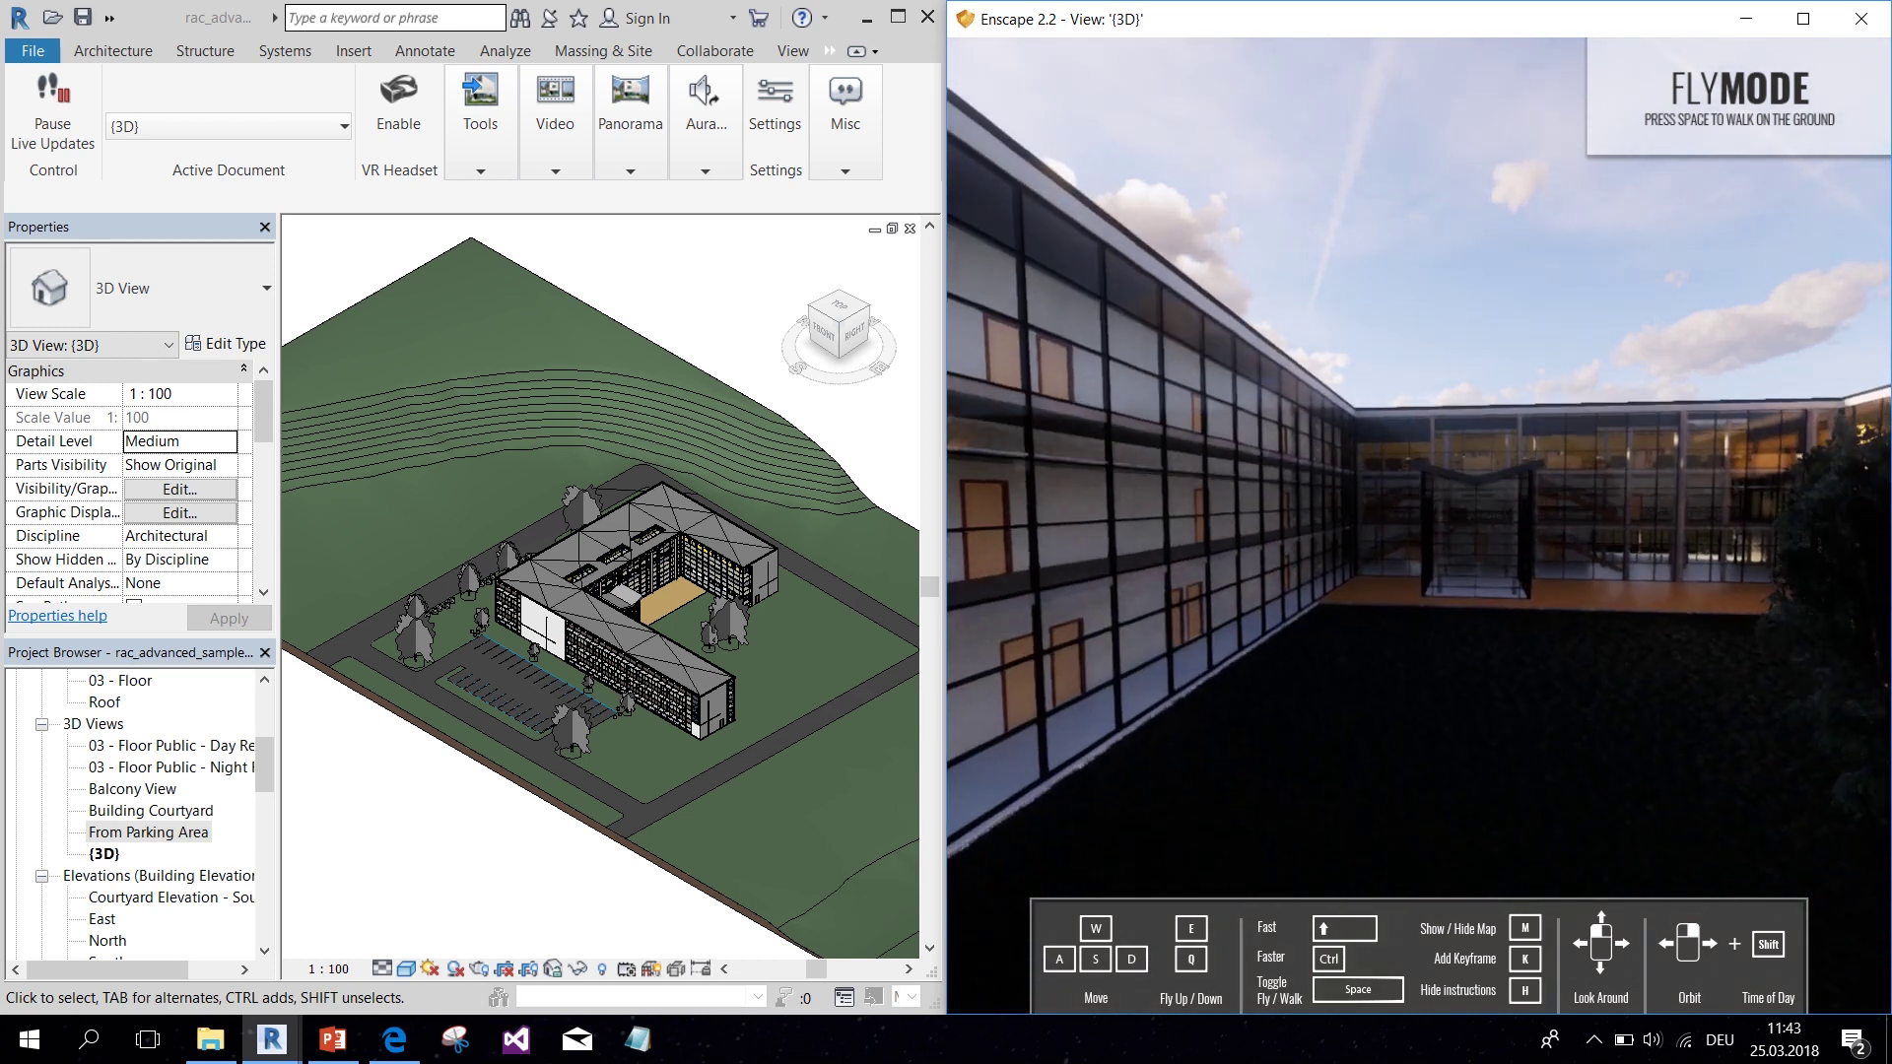
key(w)
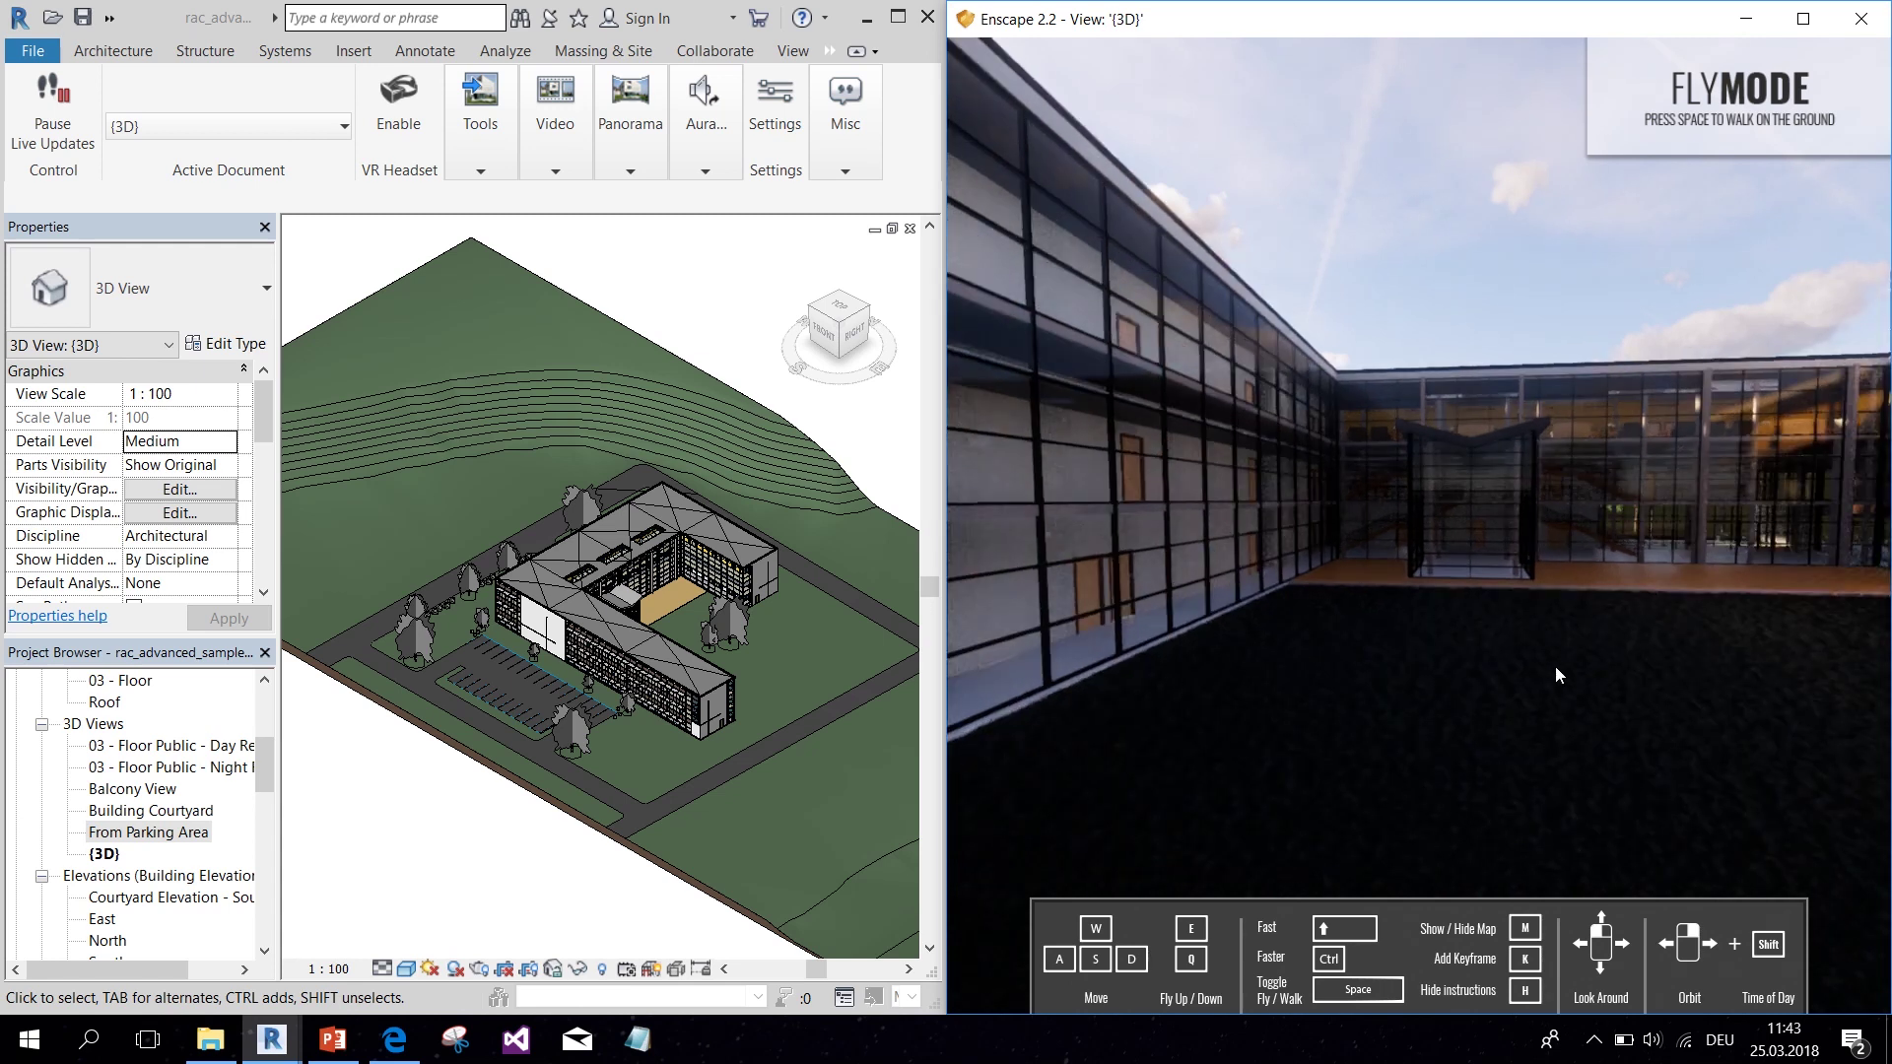
key(q)
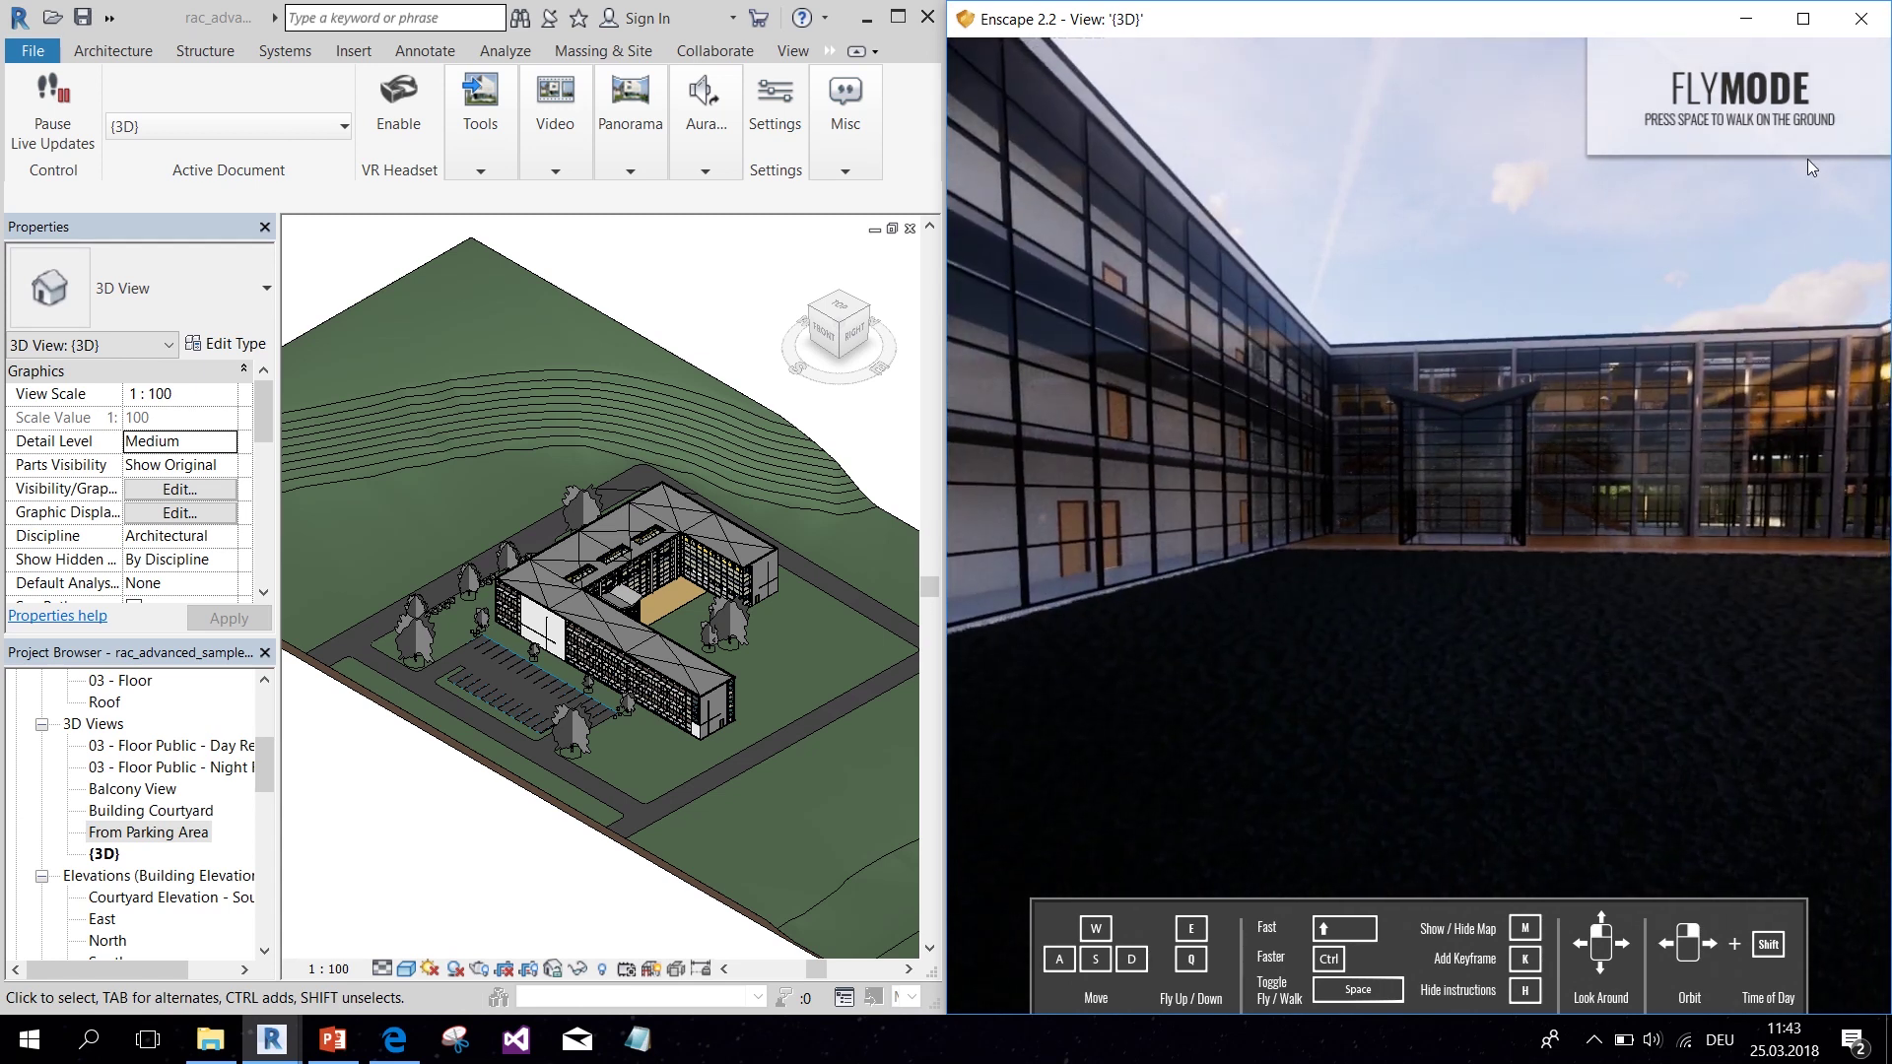
key(space)
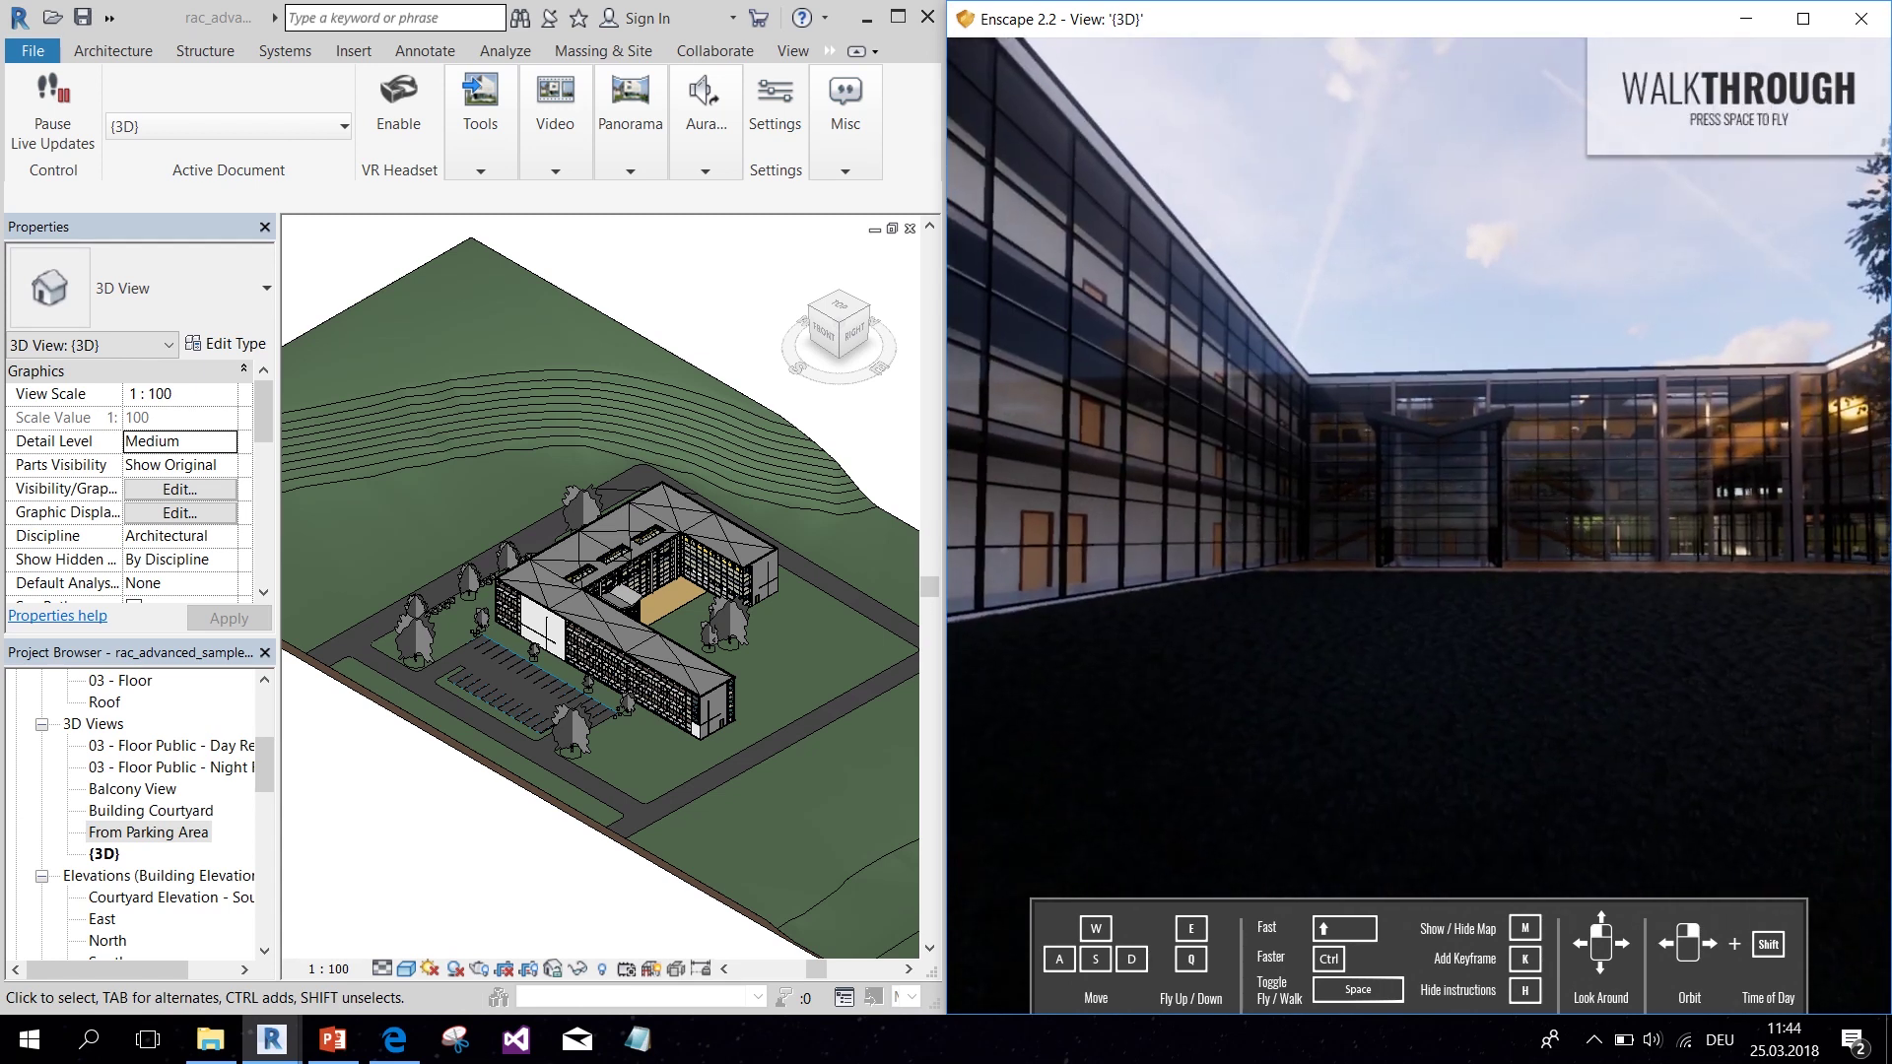
click(544, 159)
click(537, 221)
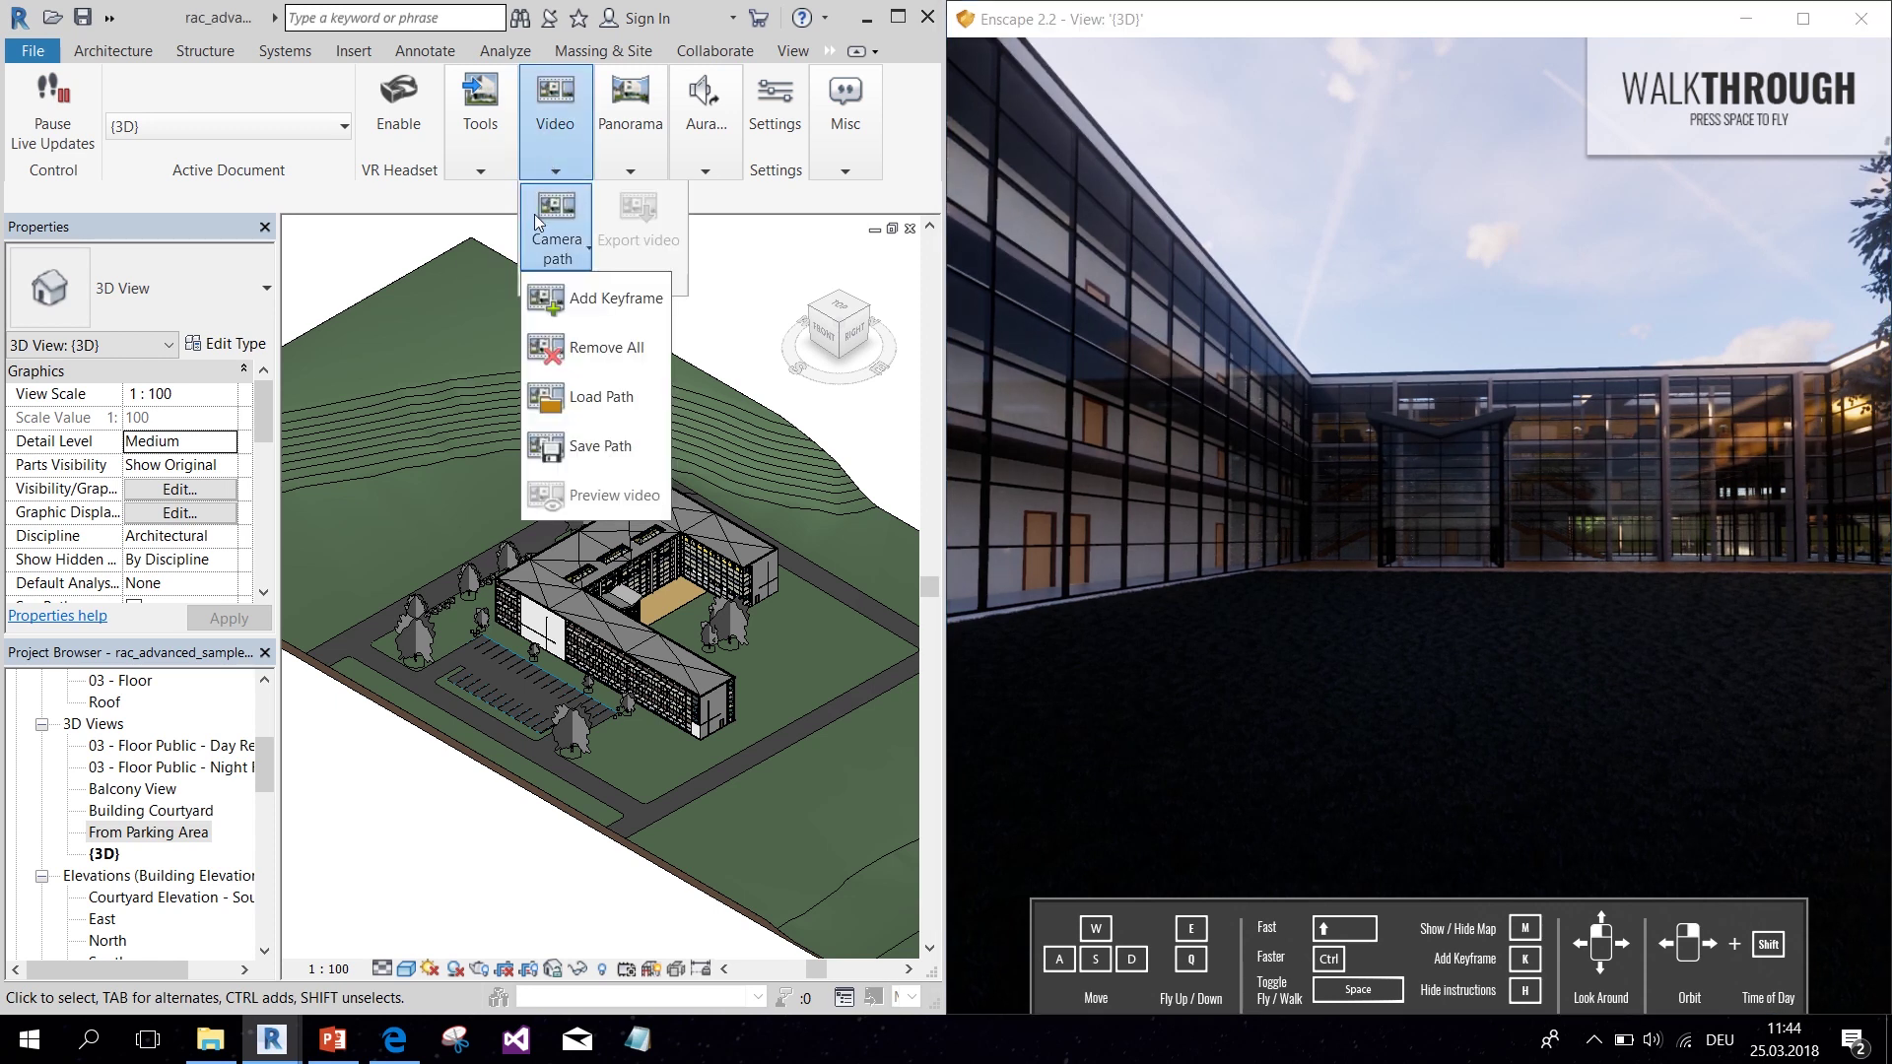
click(596, 300)
Step: Turn to the camera path in the courtyard, examine a keyframe in the Keyframe Editor and leave it without applying changes
drag(1450, 554, 1182, 554)
right_drag(1734, 517, 1475, 517)
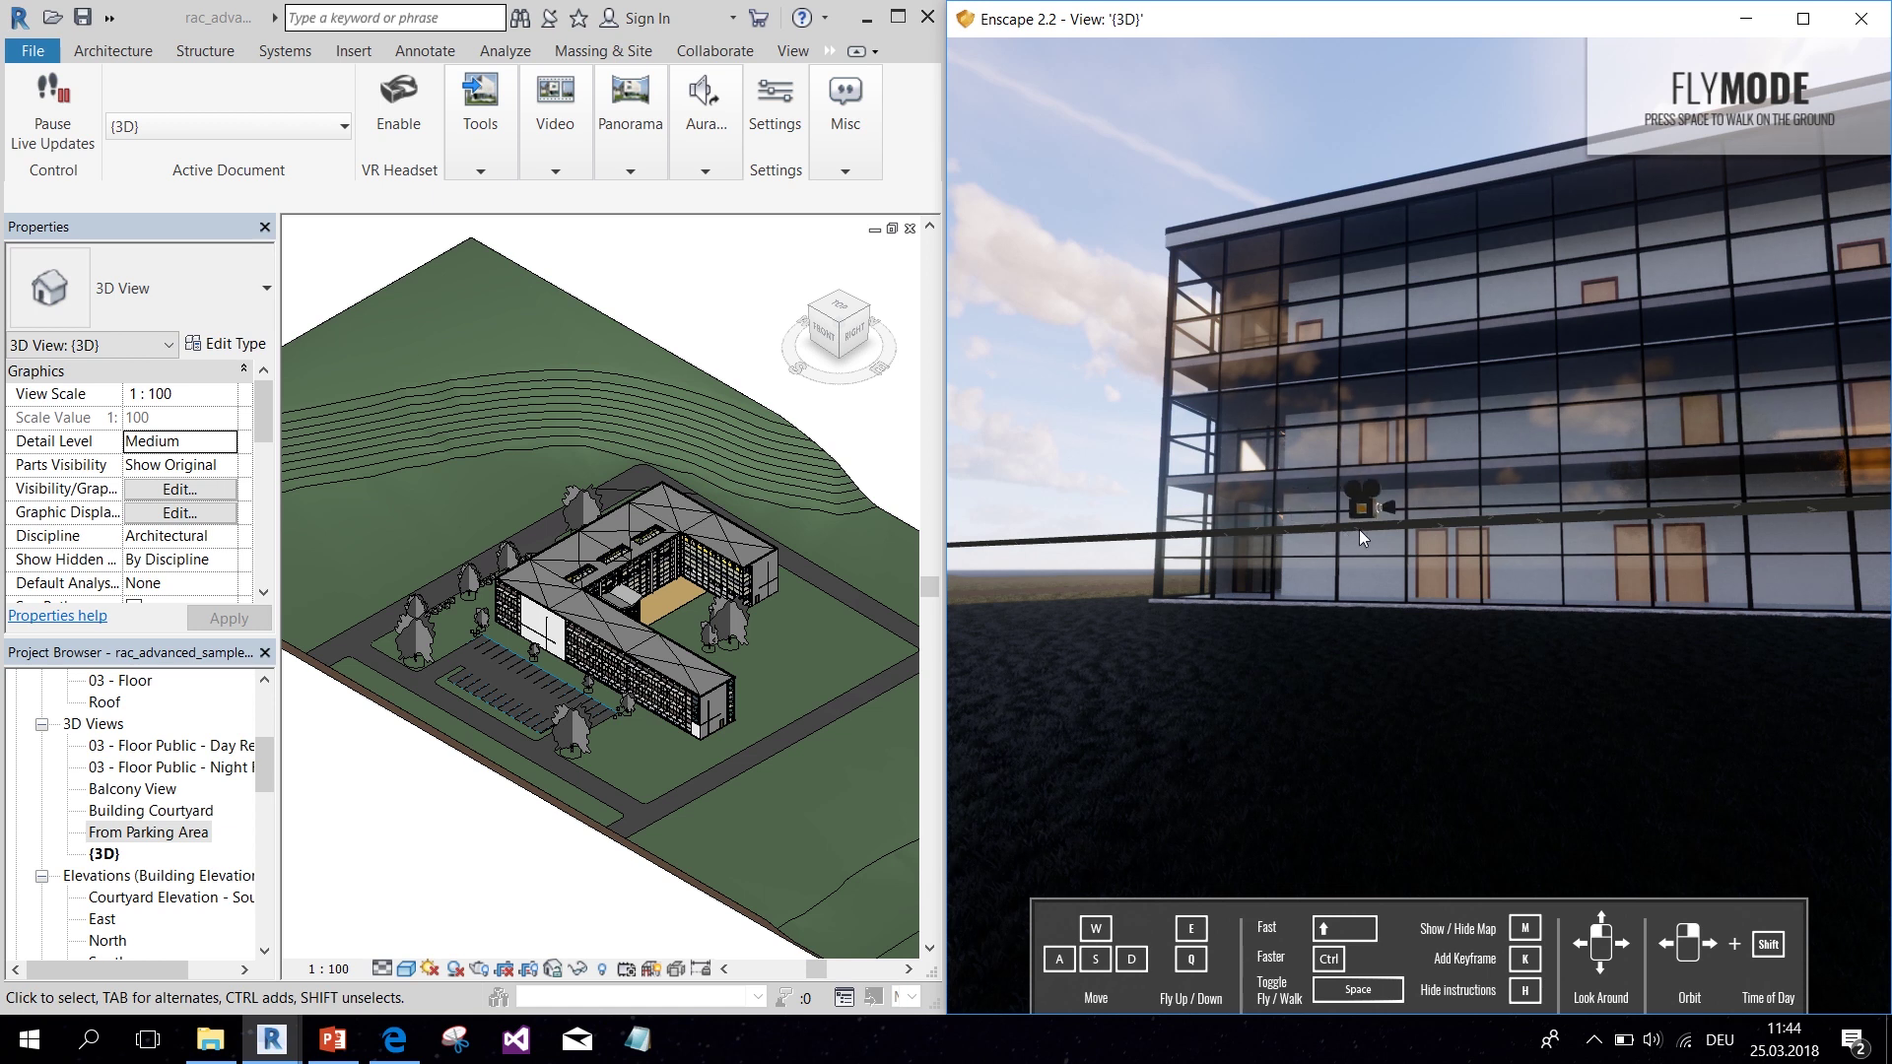
click(1409, 526)
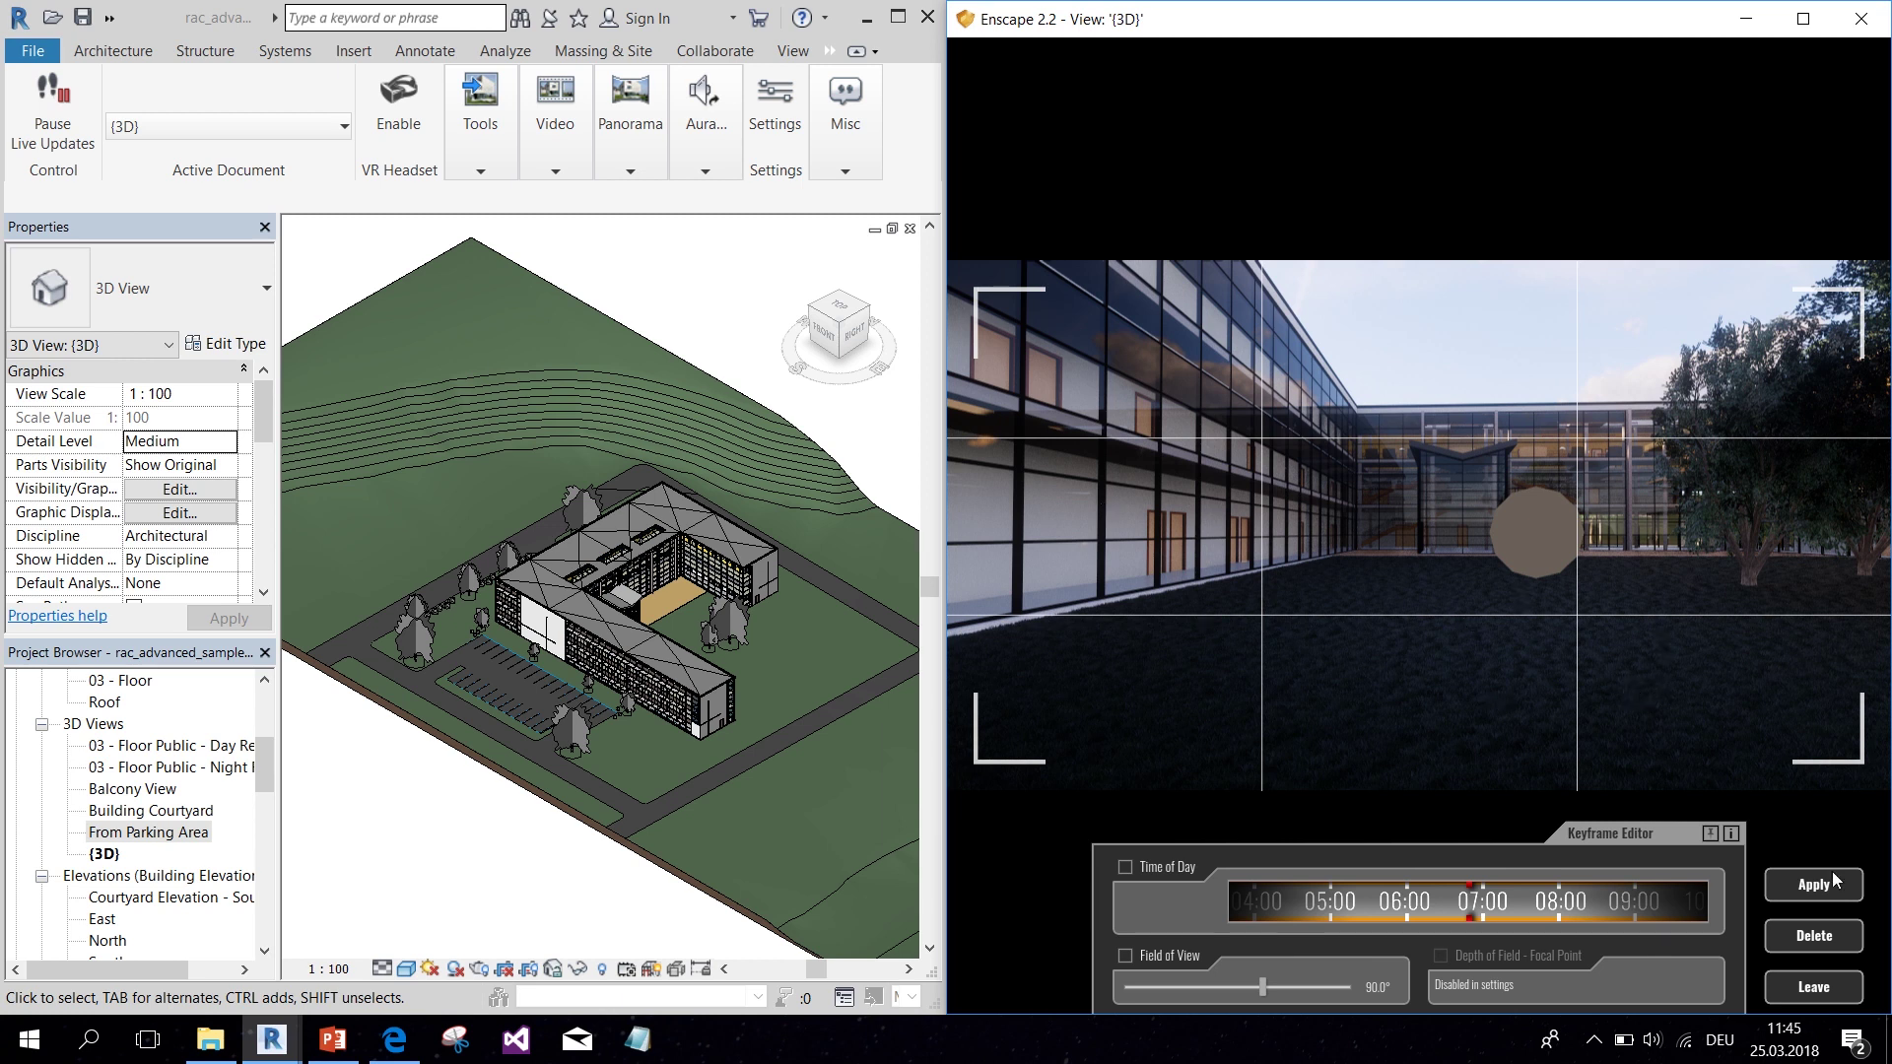
click(1811, 988)
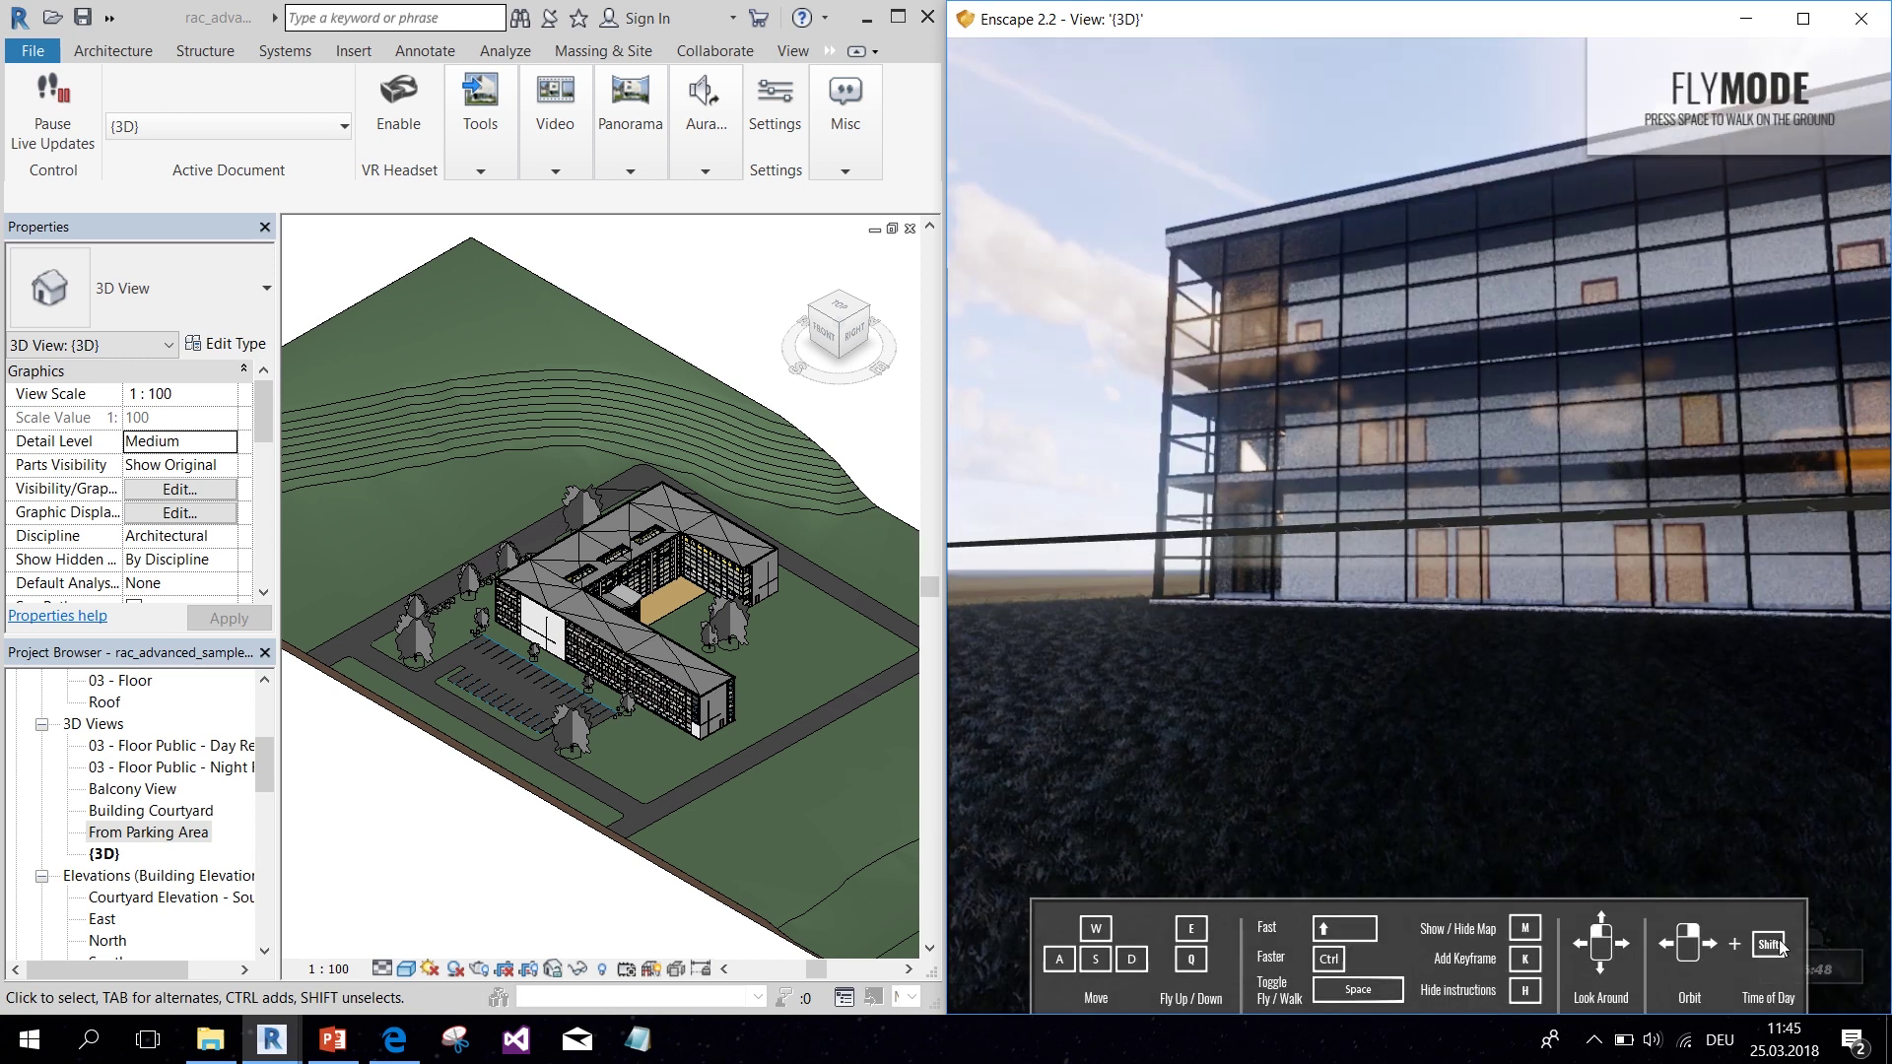
Step: Open the courtyard keyframe in the Keyframe Editor, shift its time of day to about 10:40 and apply
drag(1404, 589, 1422, 589)
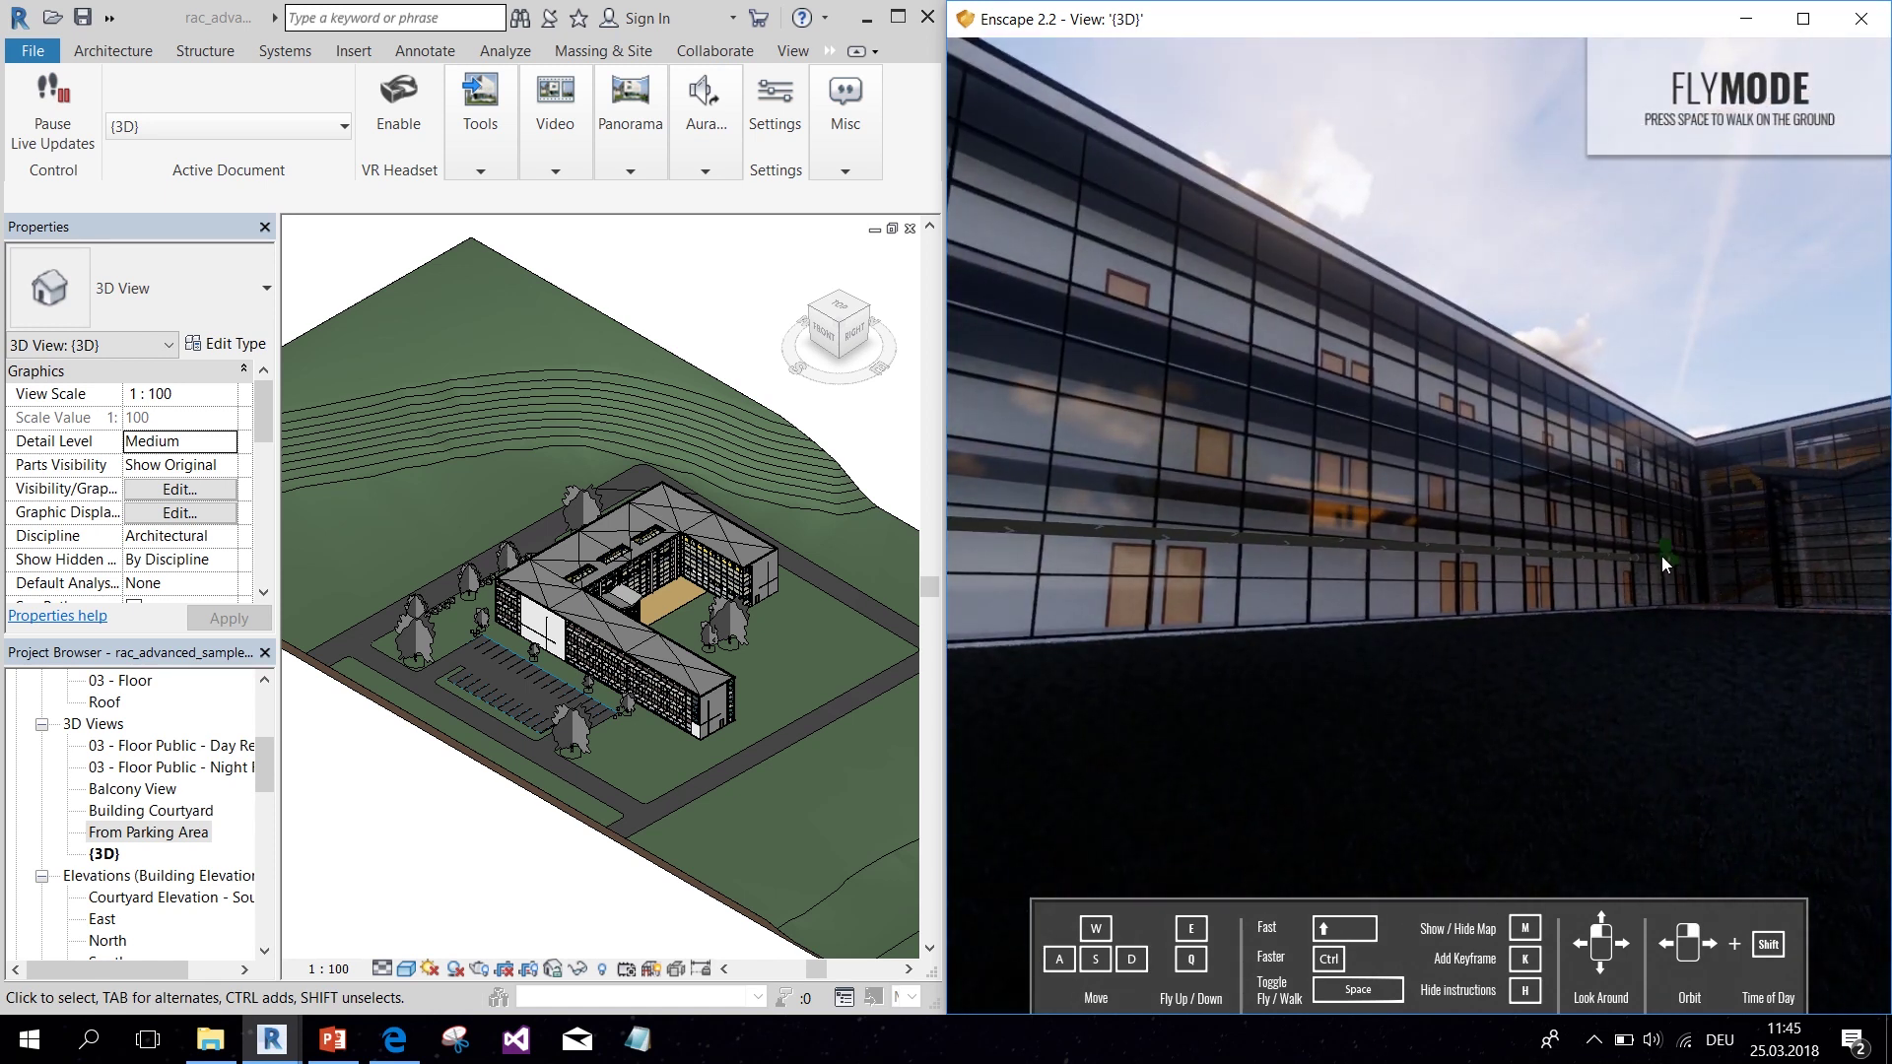
key(k)
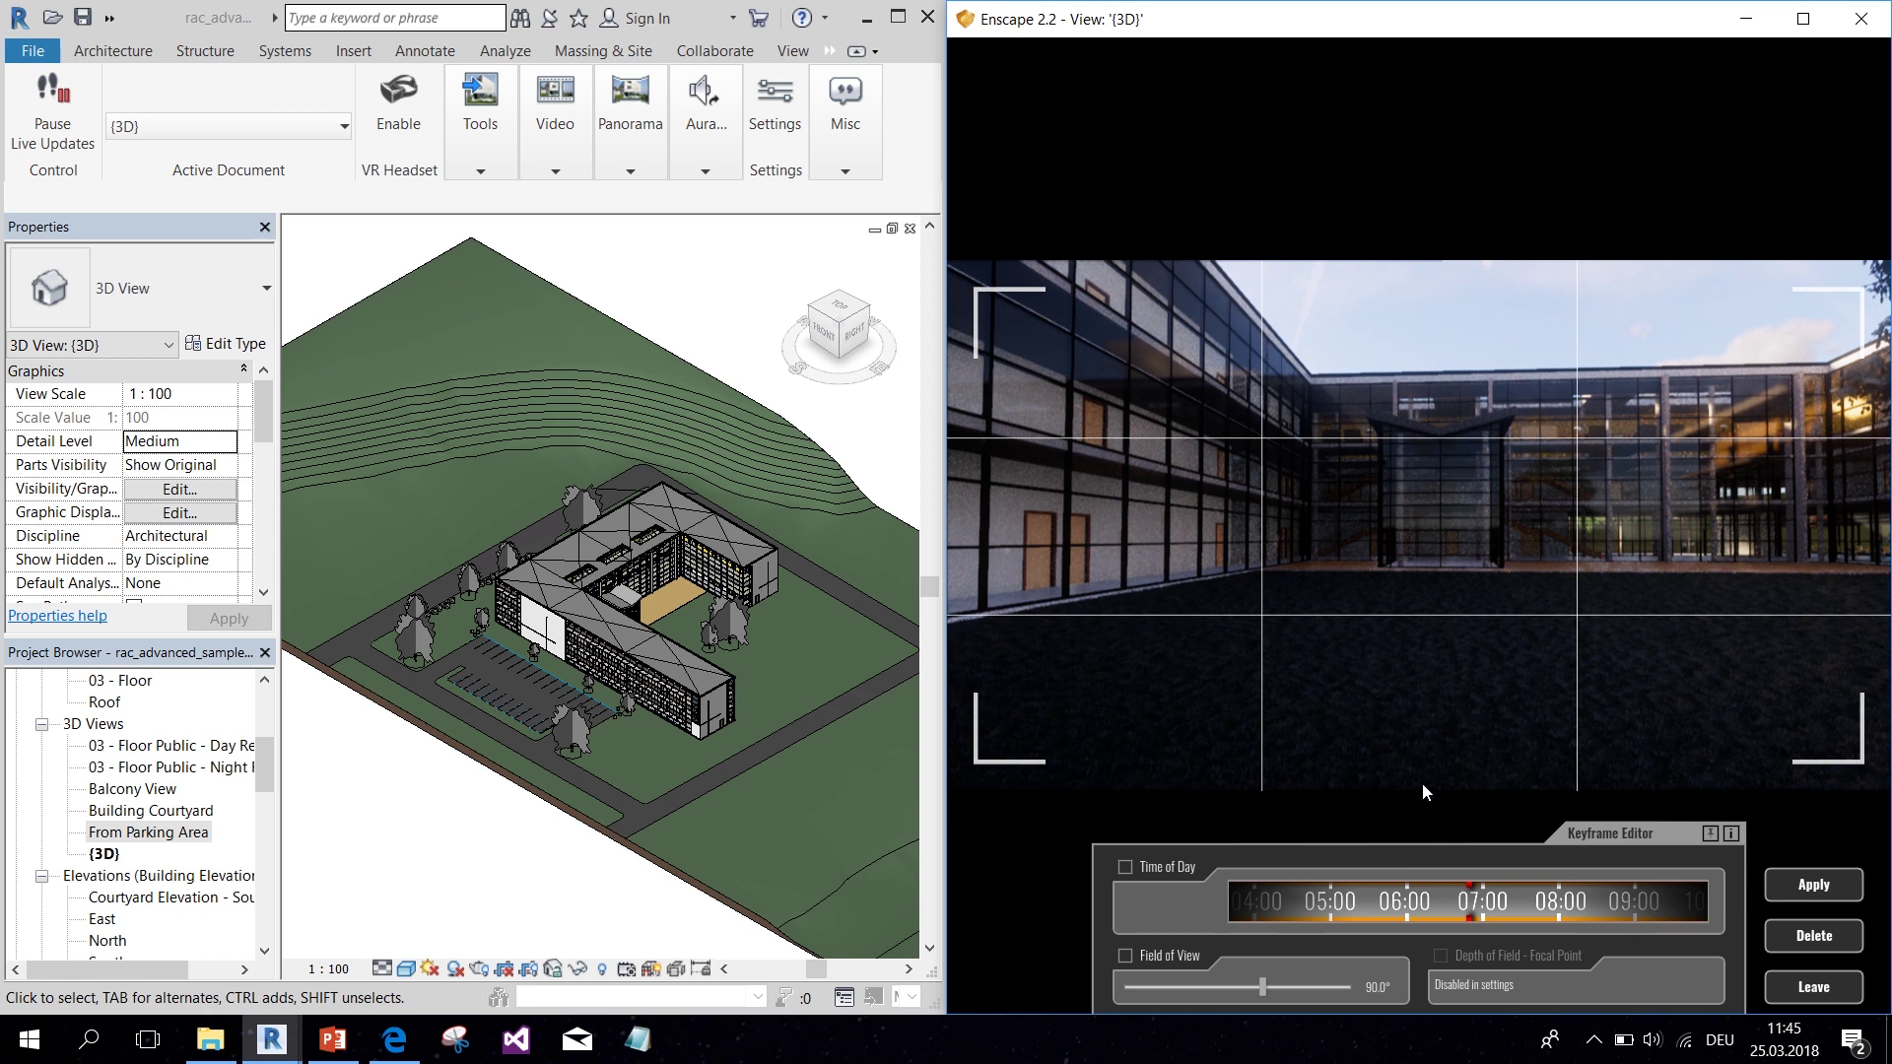
drag(1465, 915, 1277, 873)
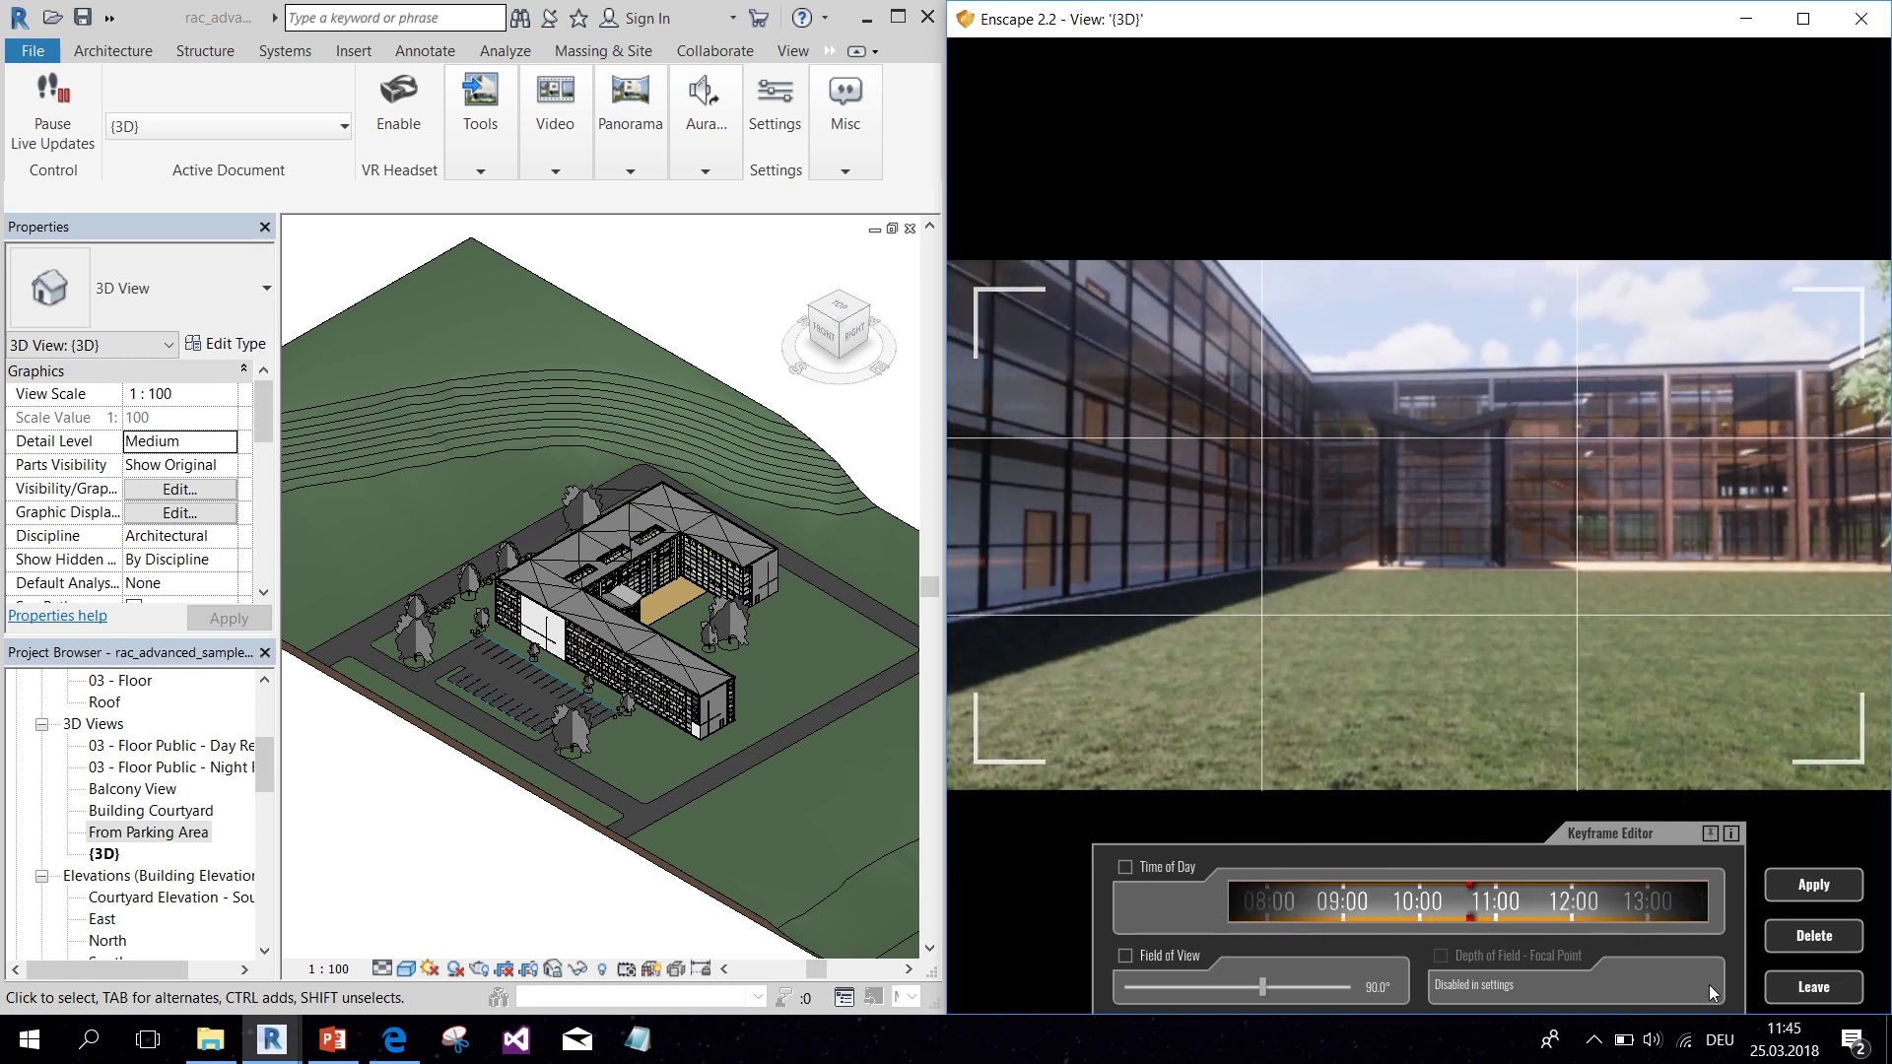
click(1815, 885)
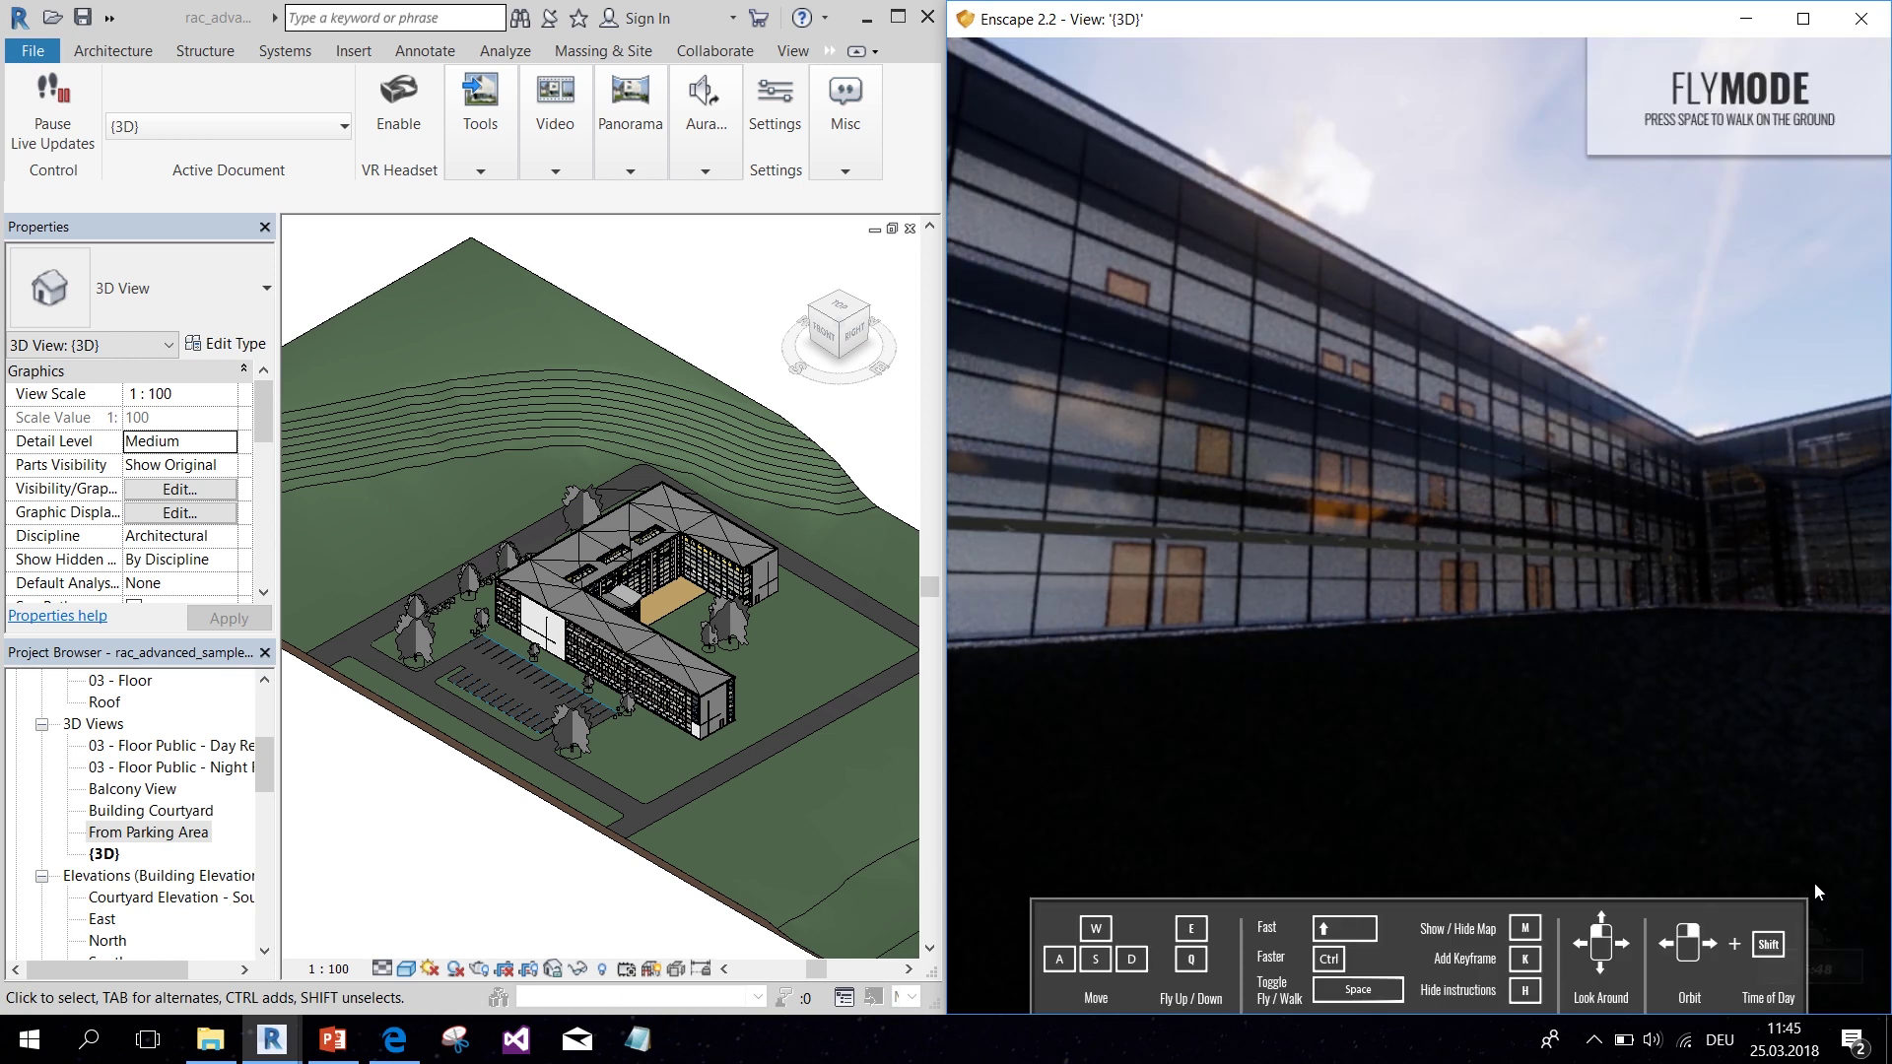
Step: Fly through the glazed entrance, walk into the lobby facing the far doors and add a camera path keyframe there
drag(1315, 485, 1407, 503)
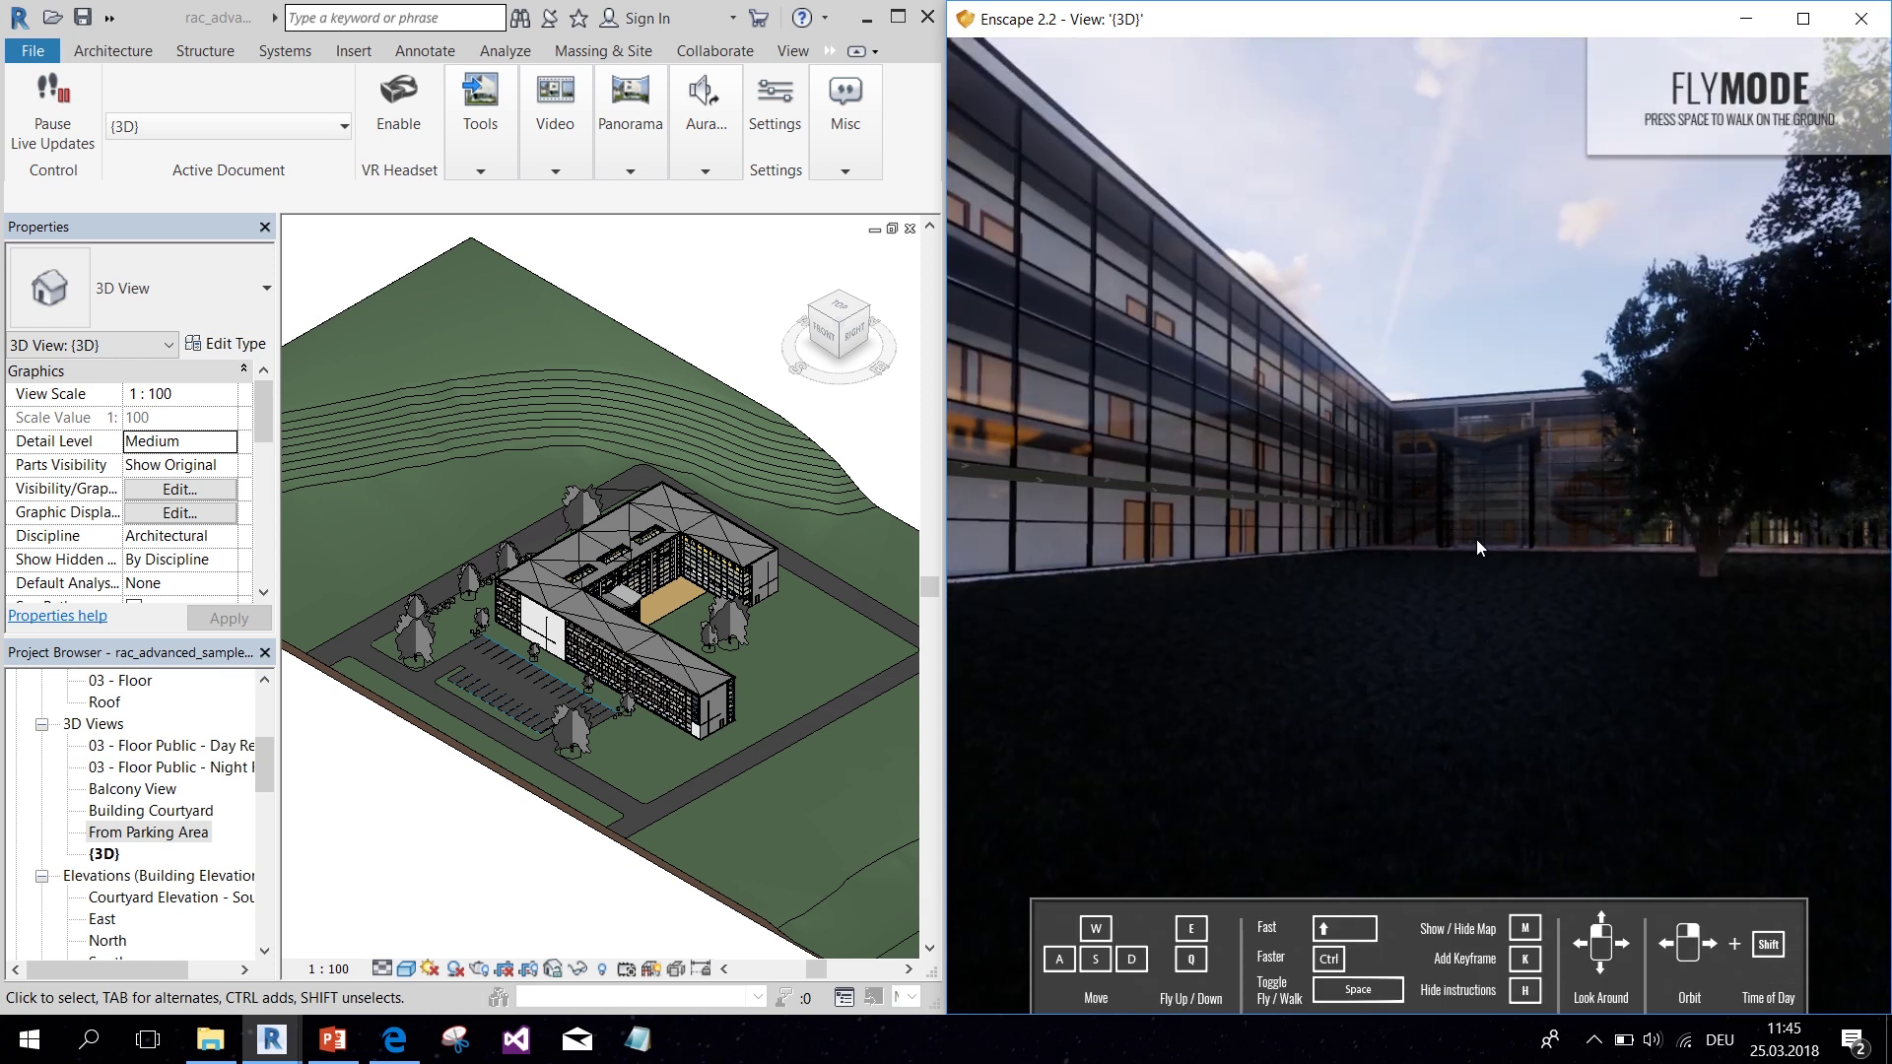
key(w)
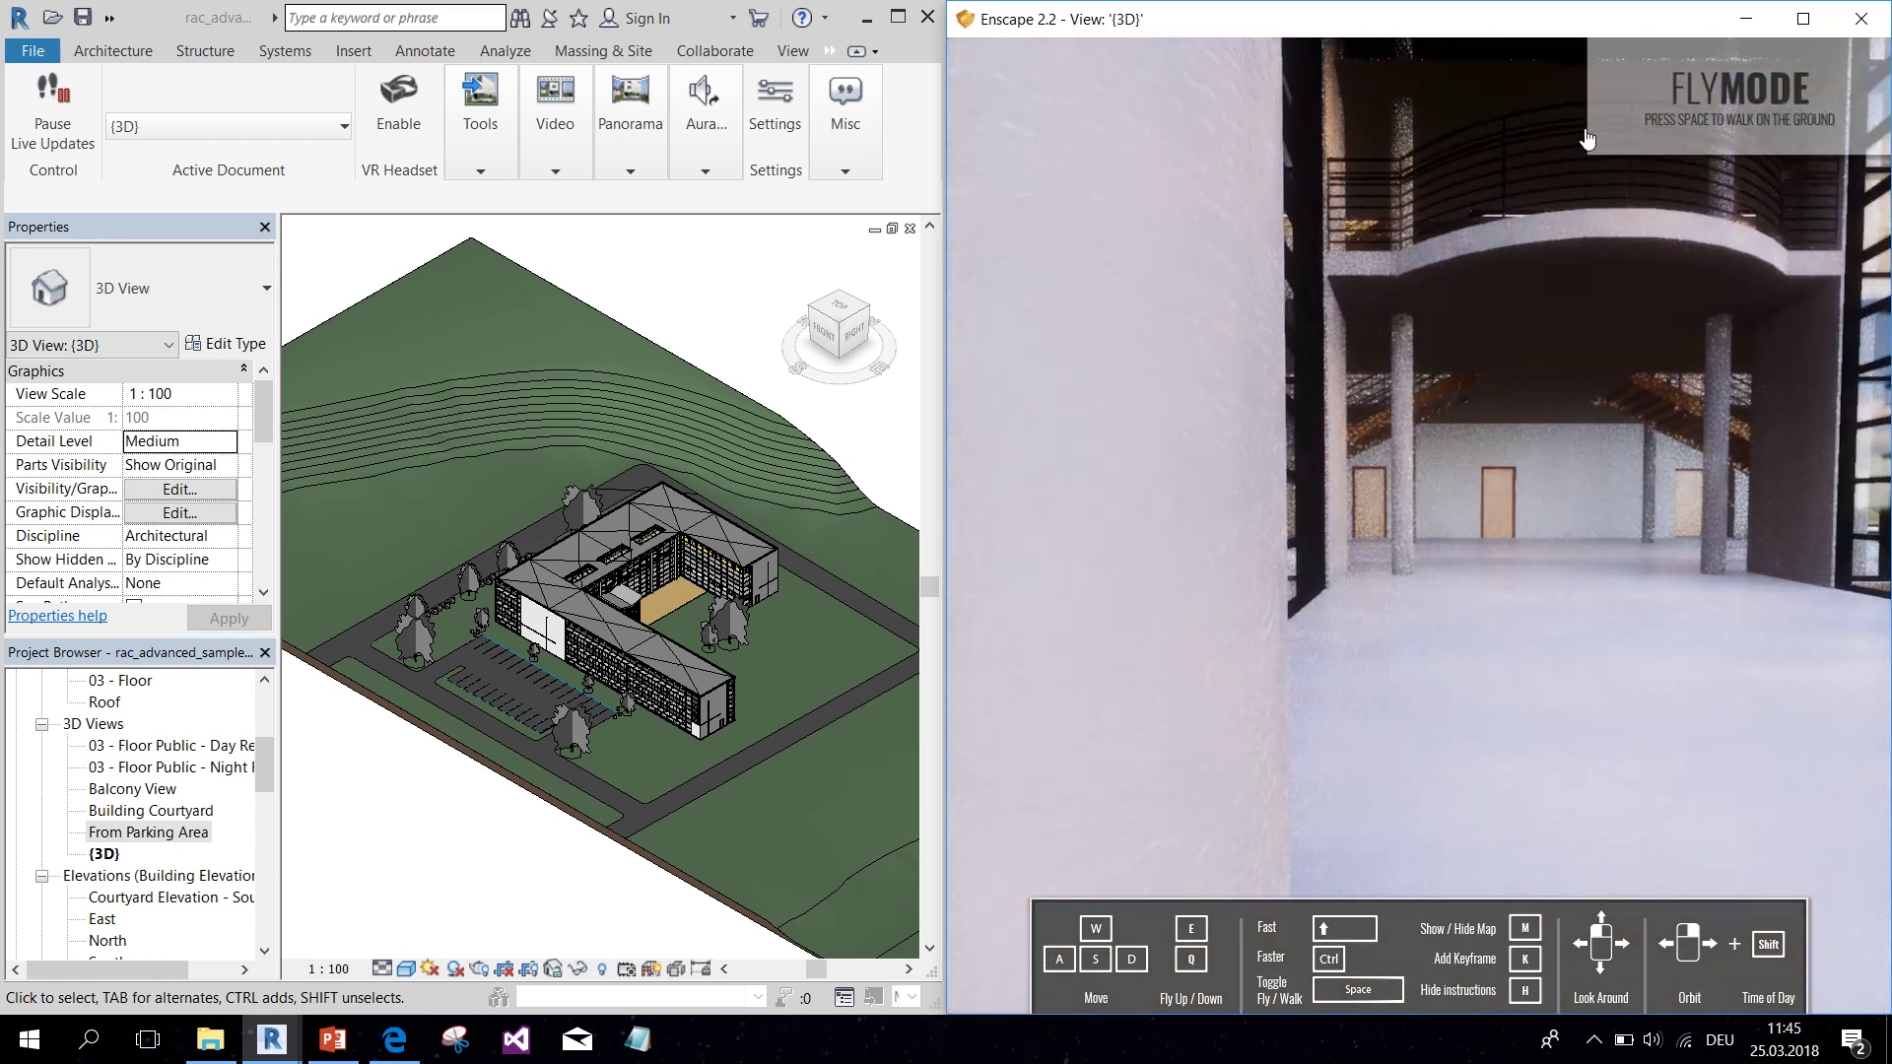
key(space)
key(w)
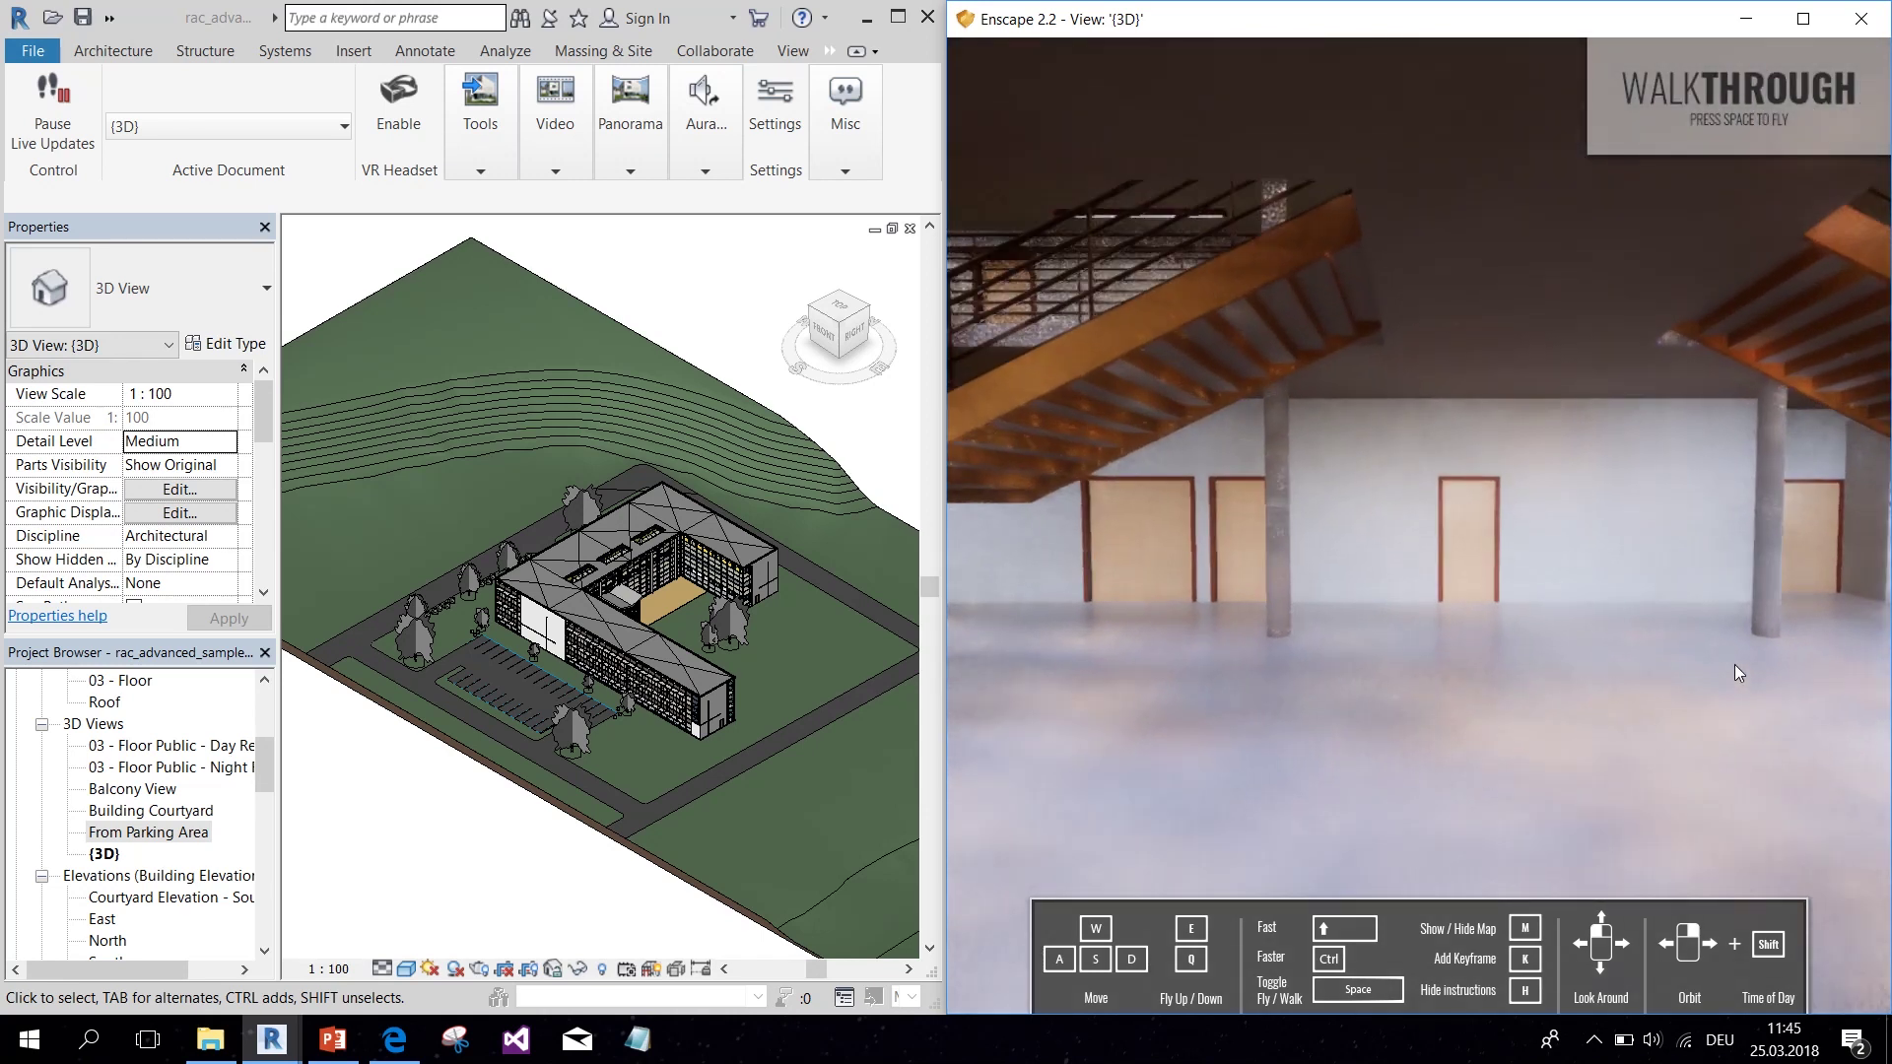
click(547, 172)
click(557, 239)
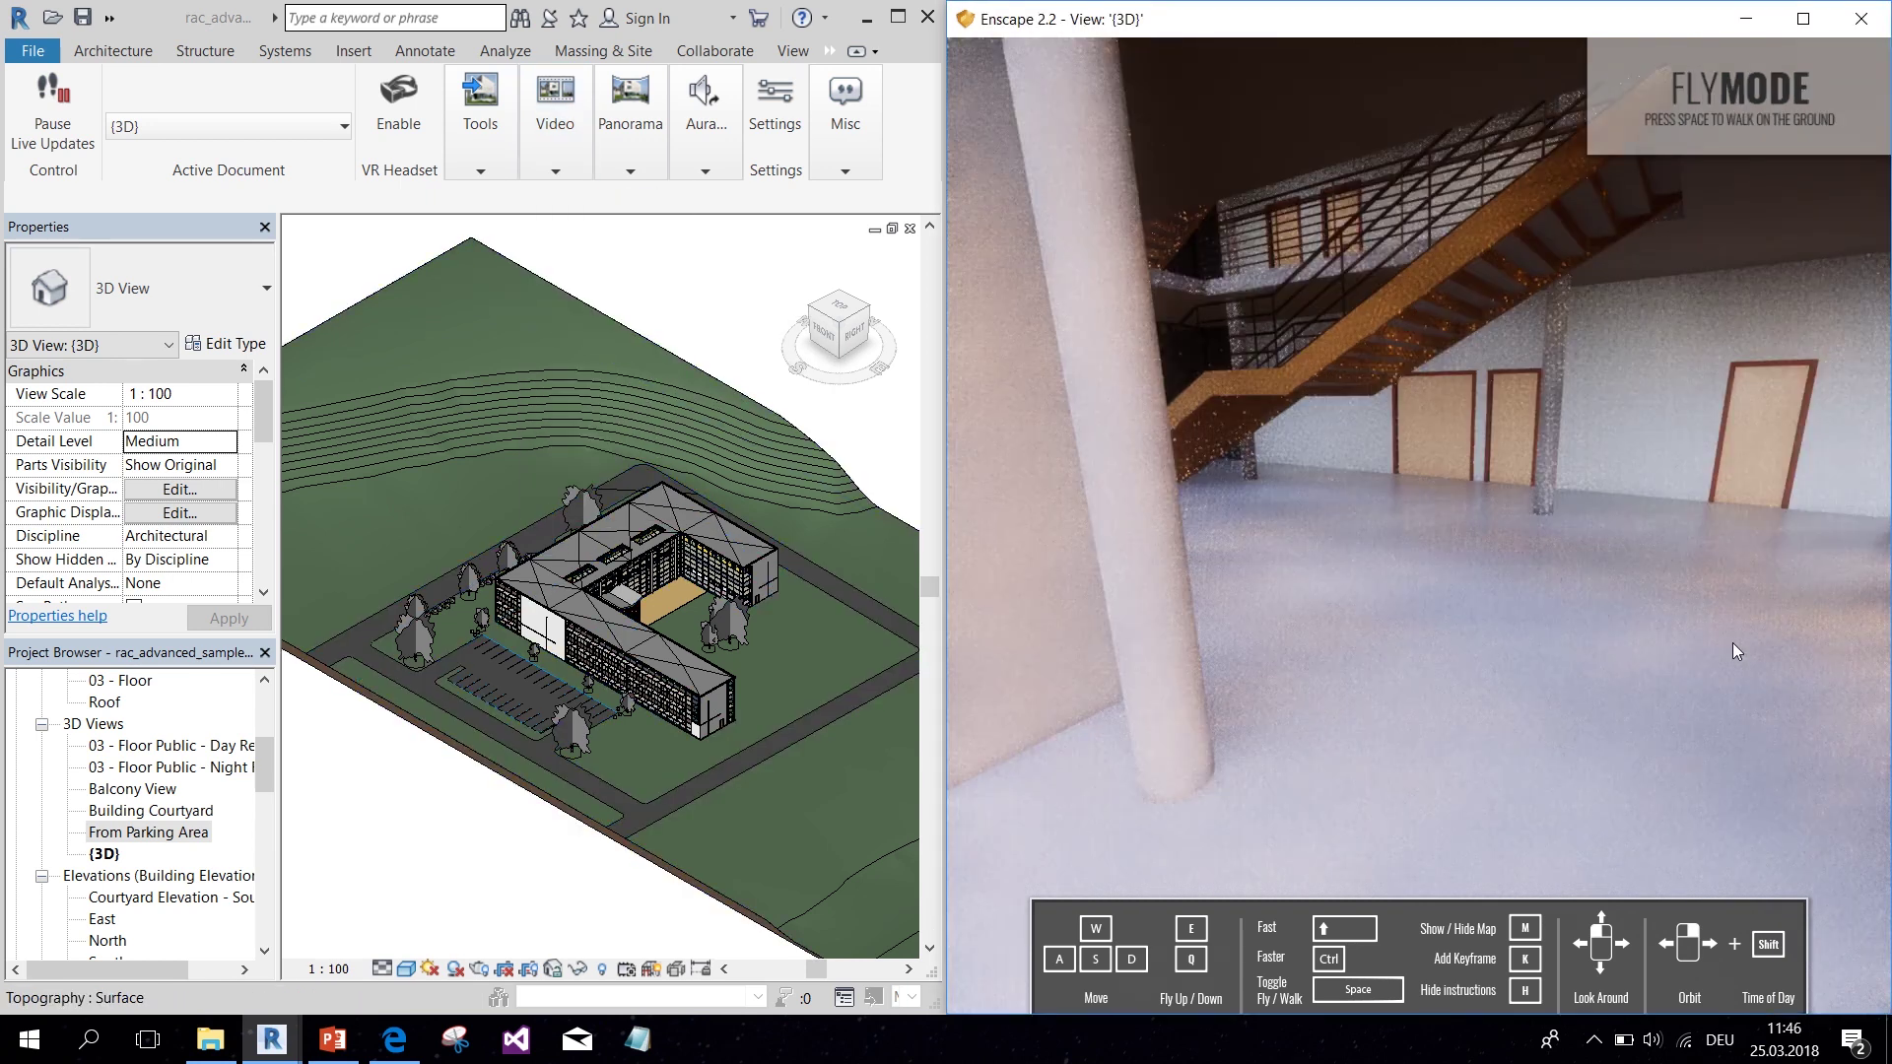
Step: Fly through the lobby past the staircase to face the two doors beside it and add a camera path keyframe
key(w)
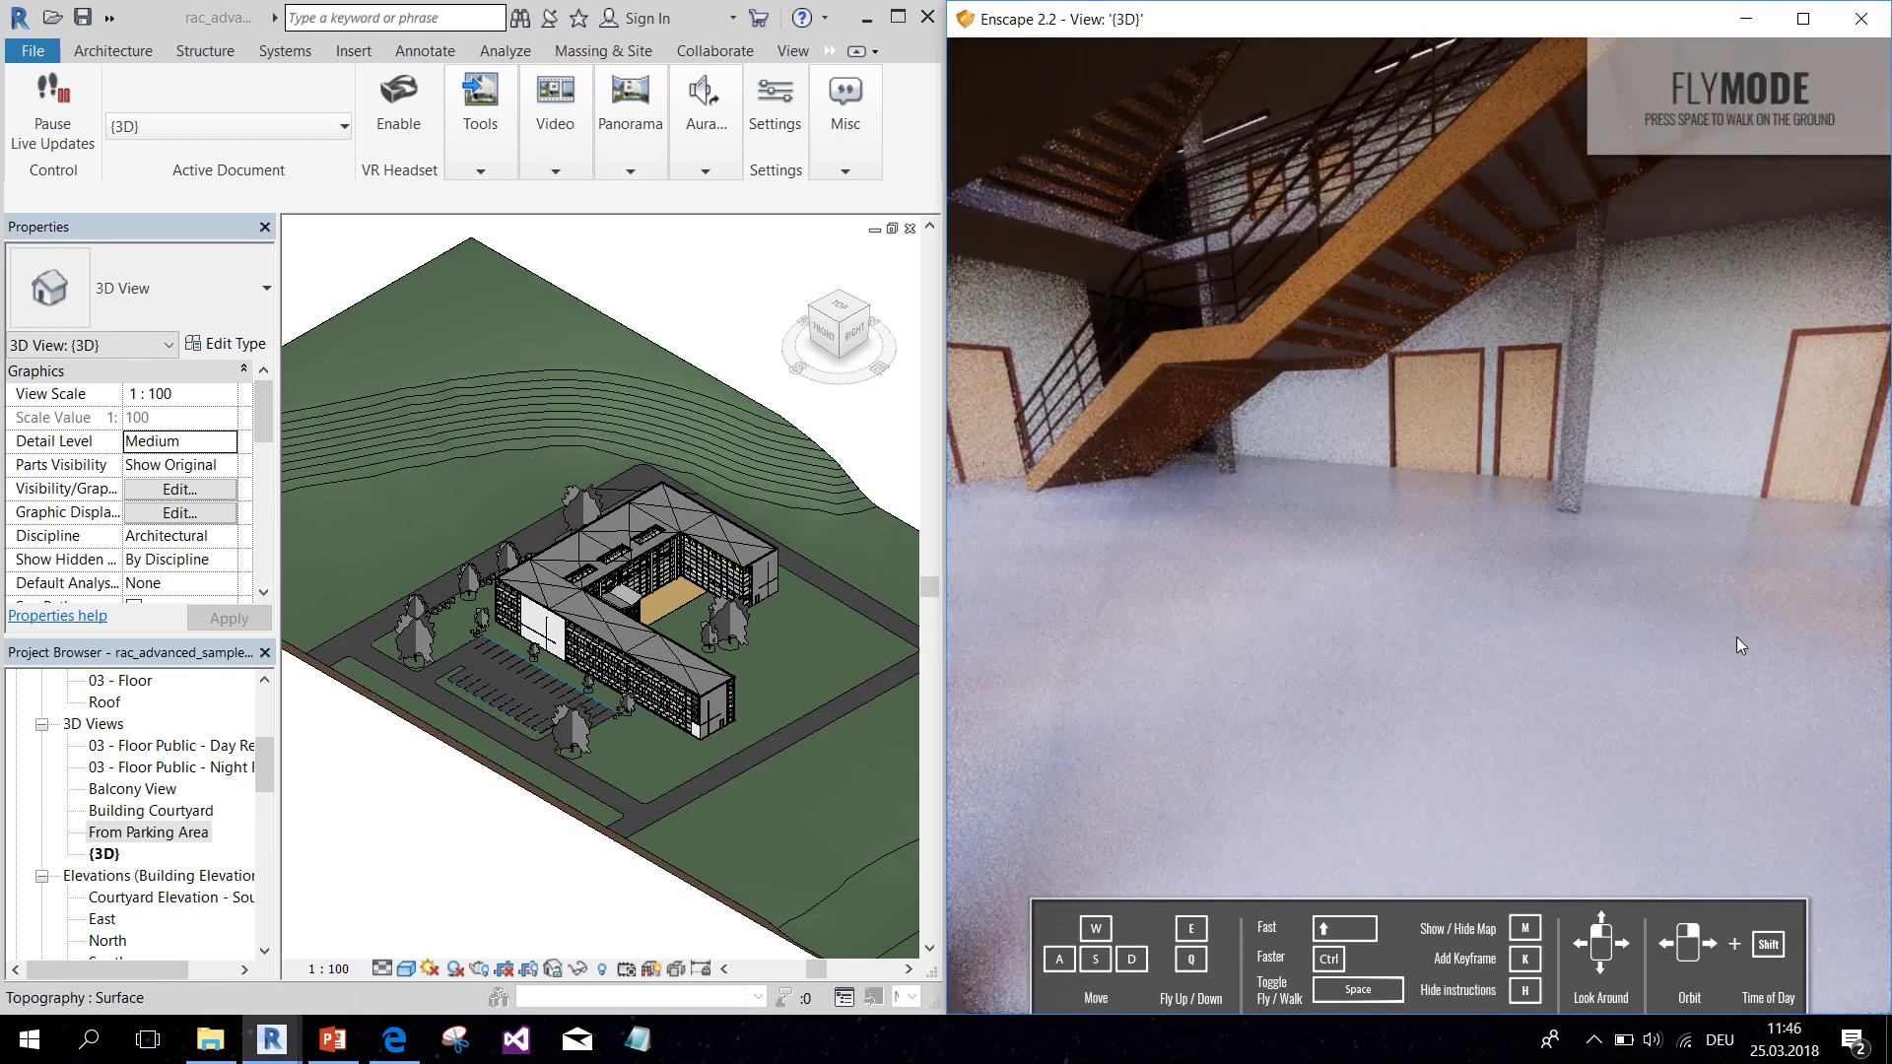
drag(1459, 591, 1608, 540)
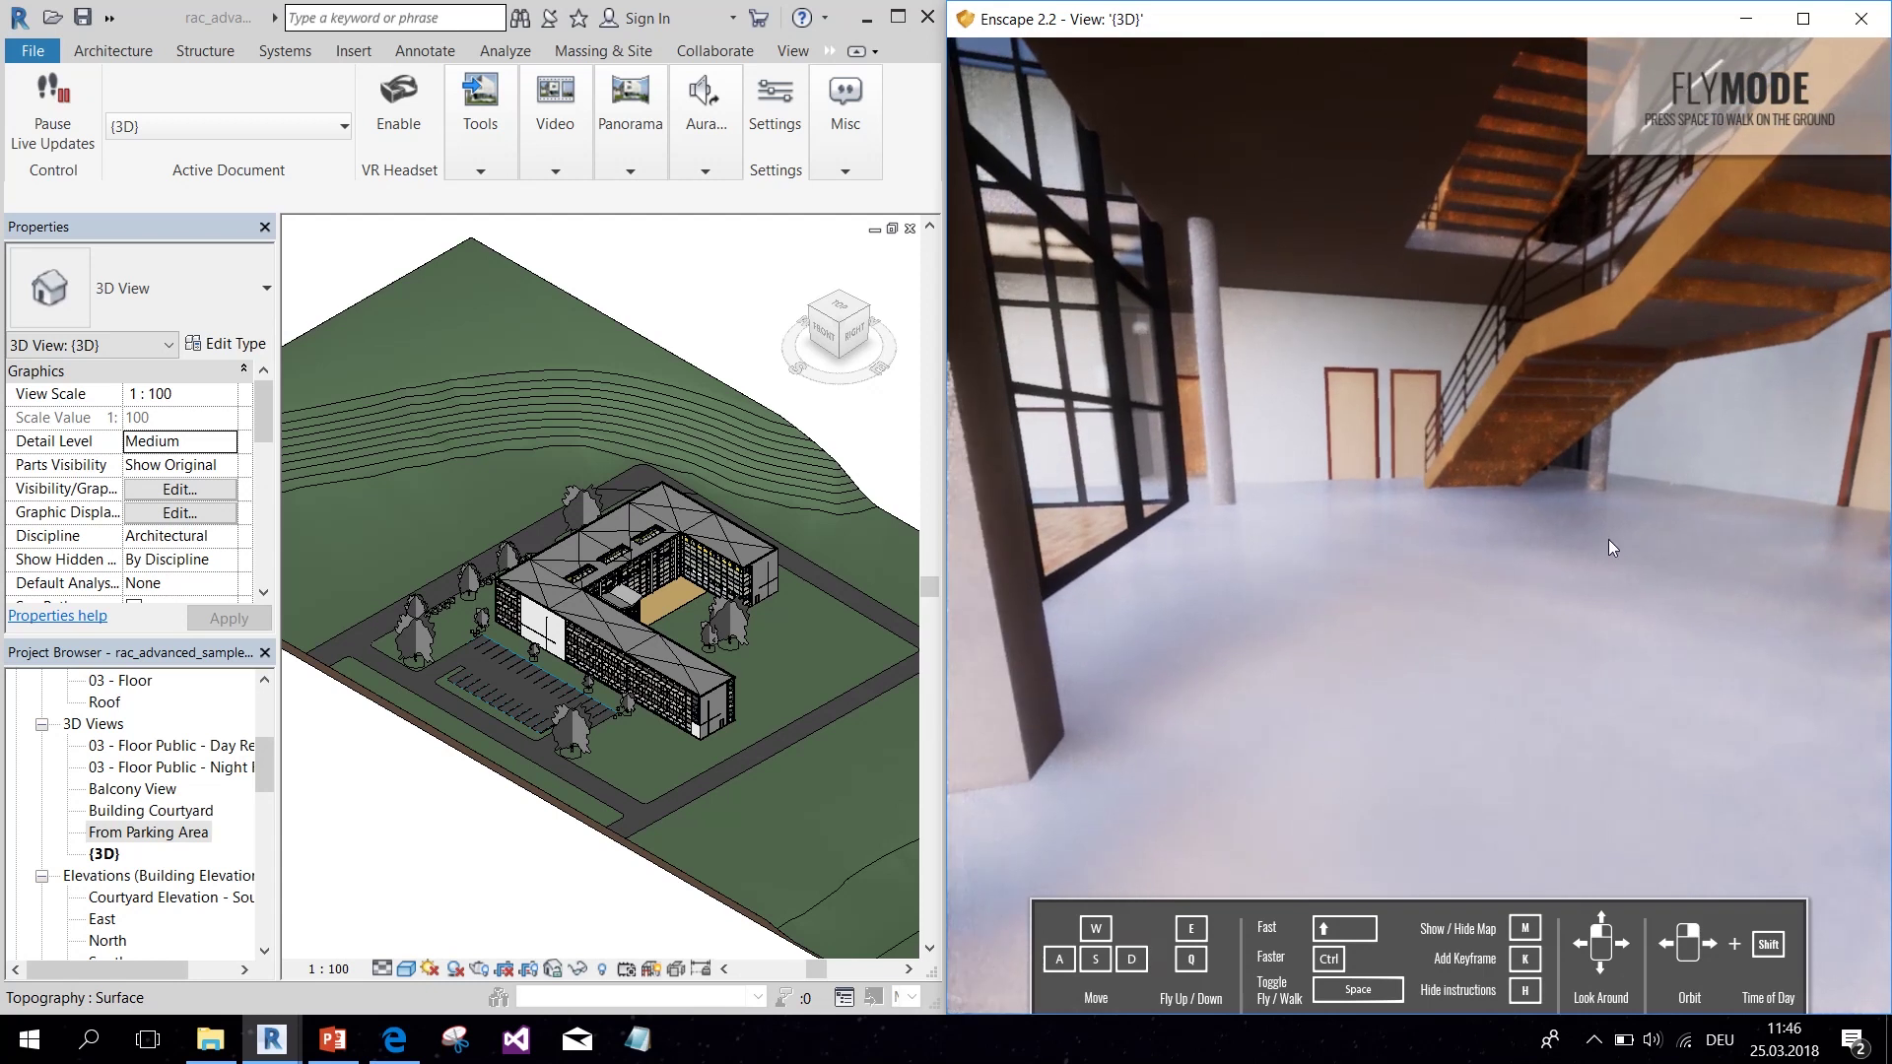
key(w)
key(w)
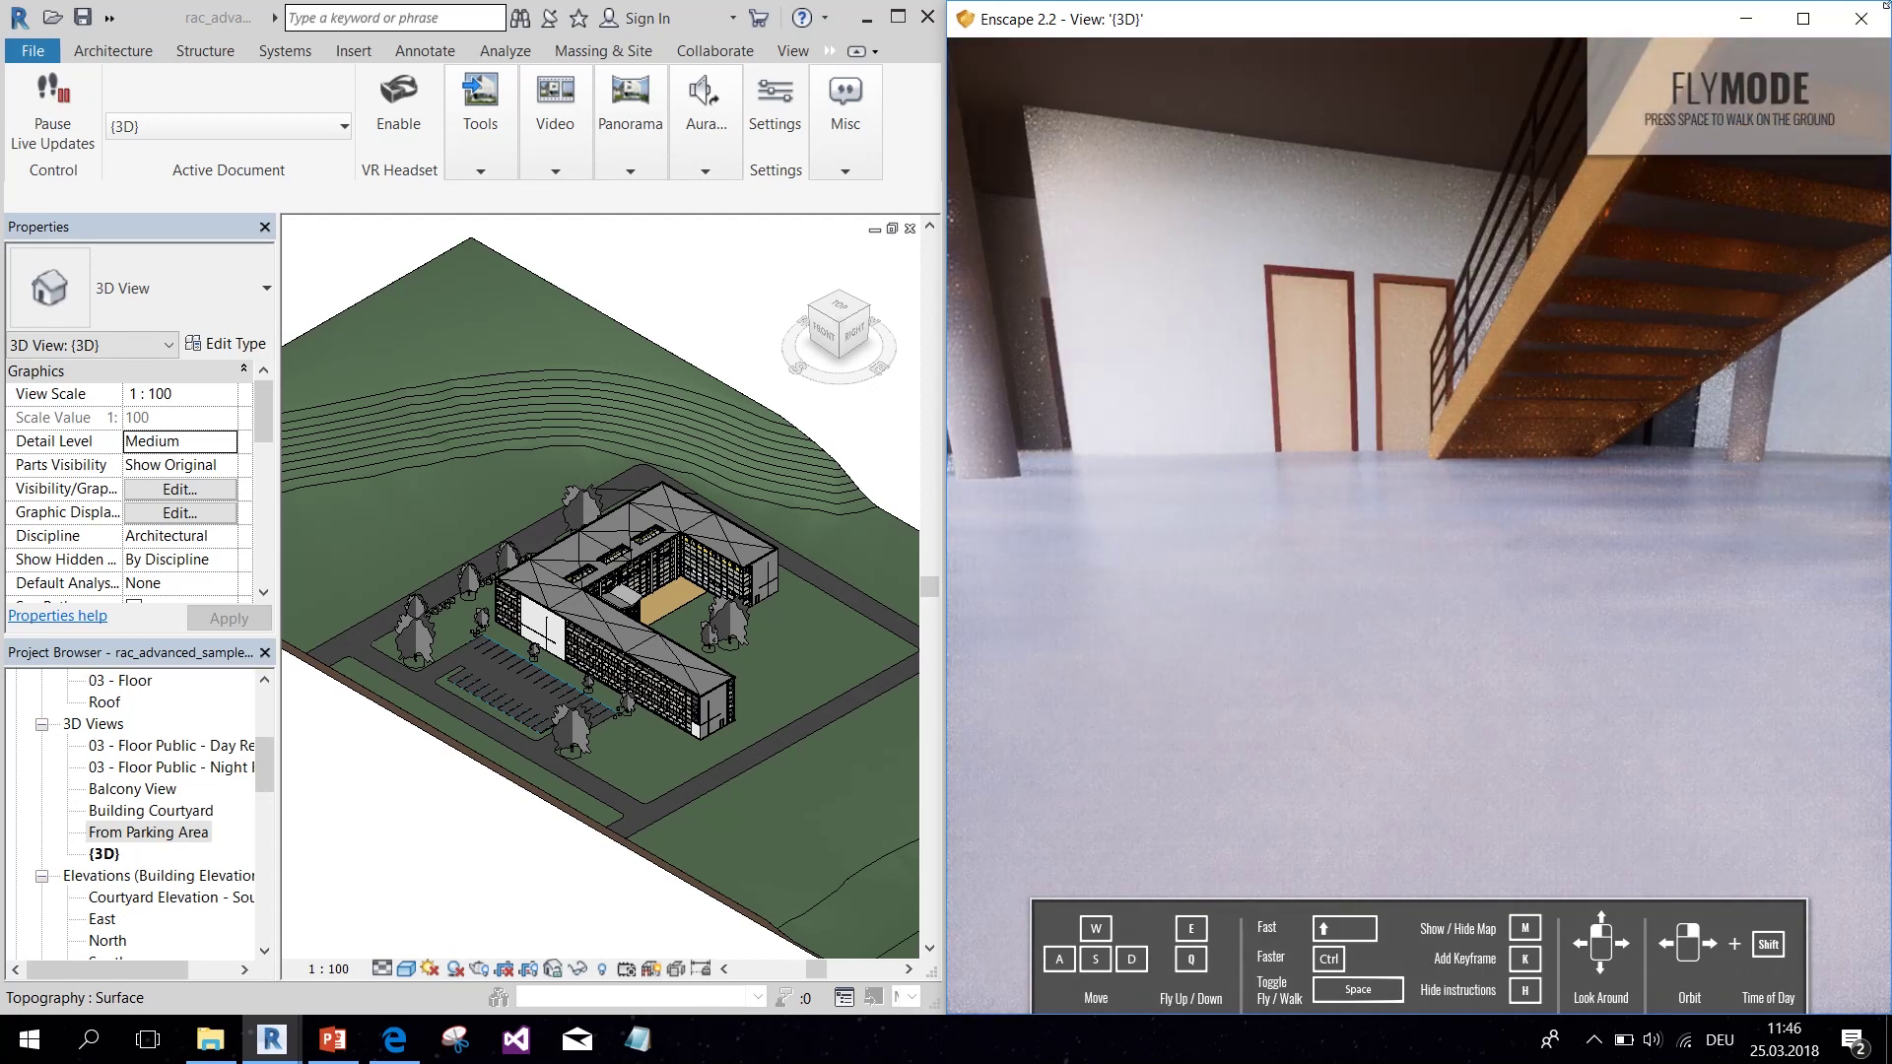
key(space)
key(space)
key(w)
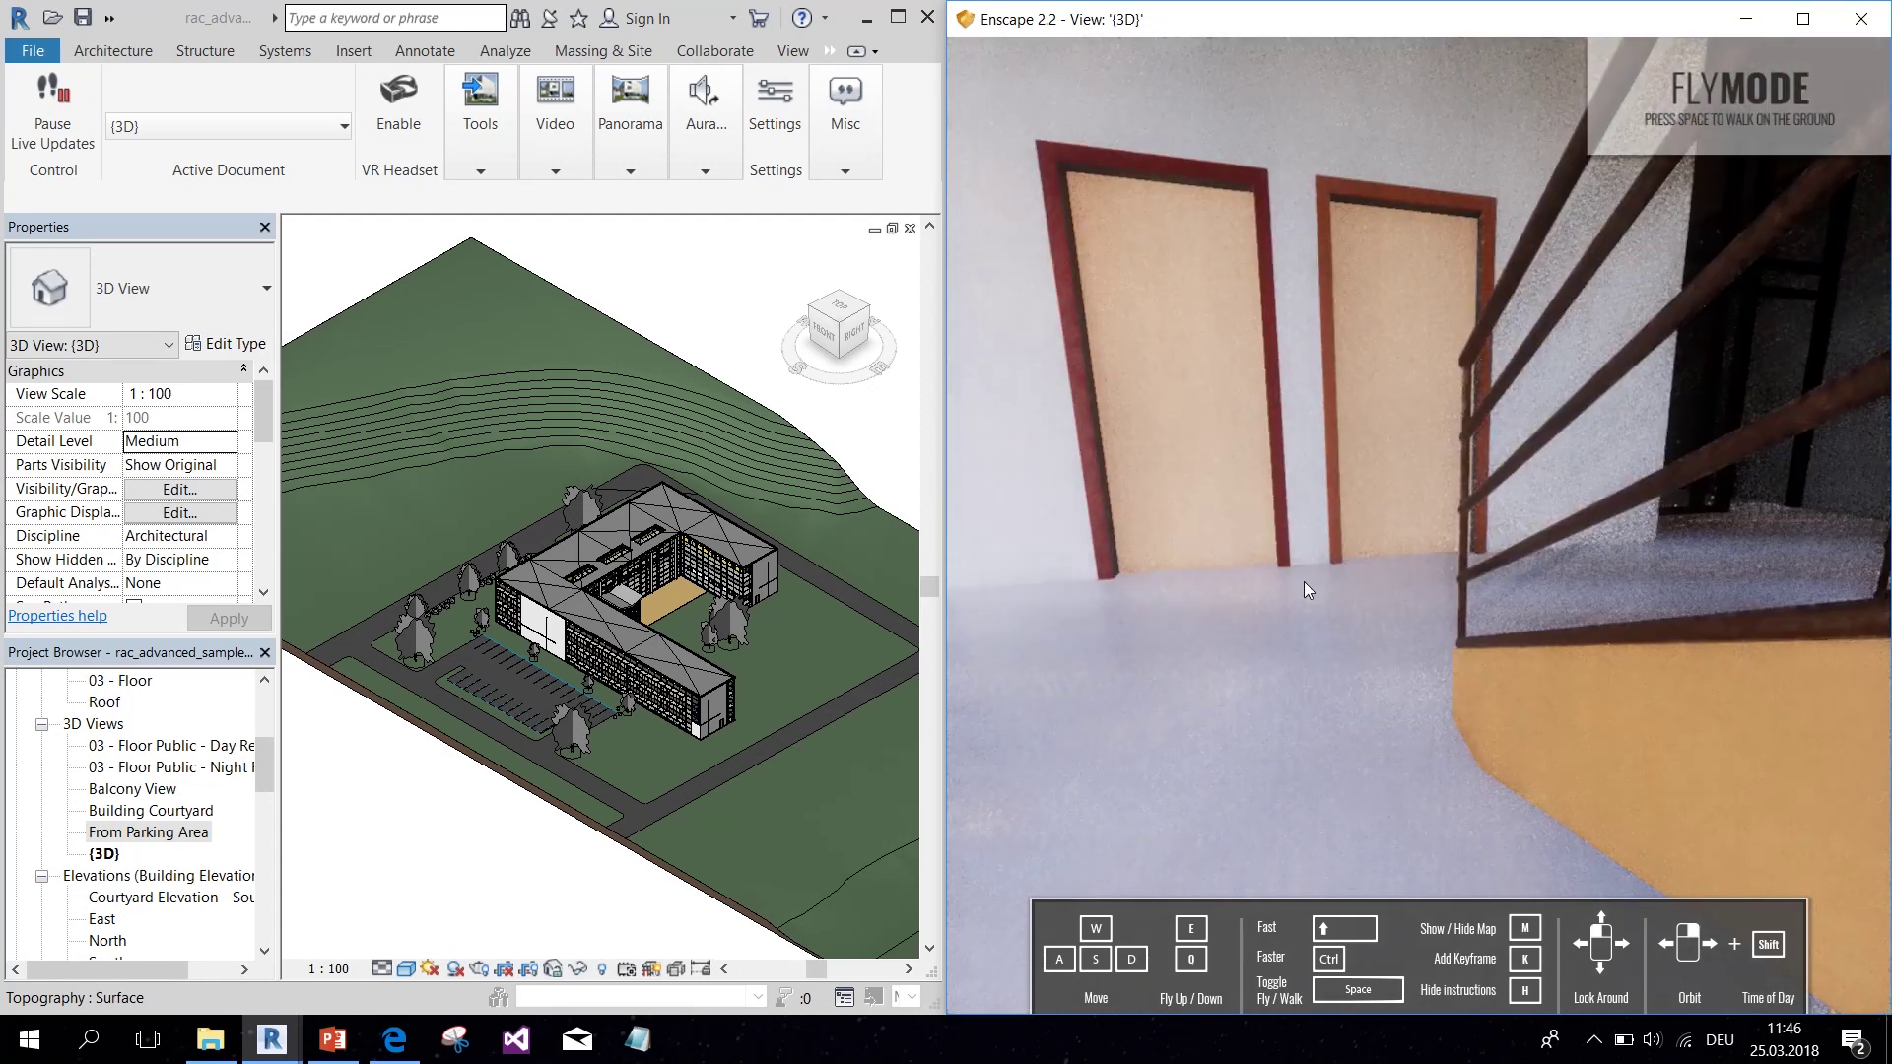
drag(1459, 617, 1364, 617)
key(a)
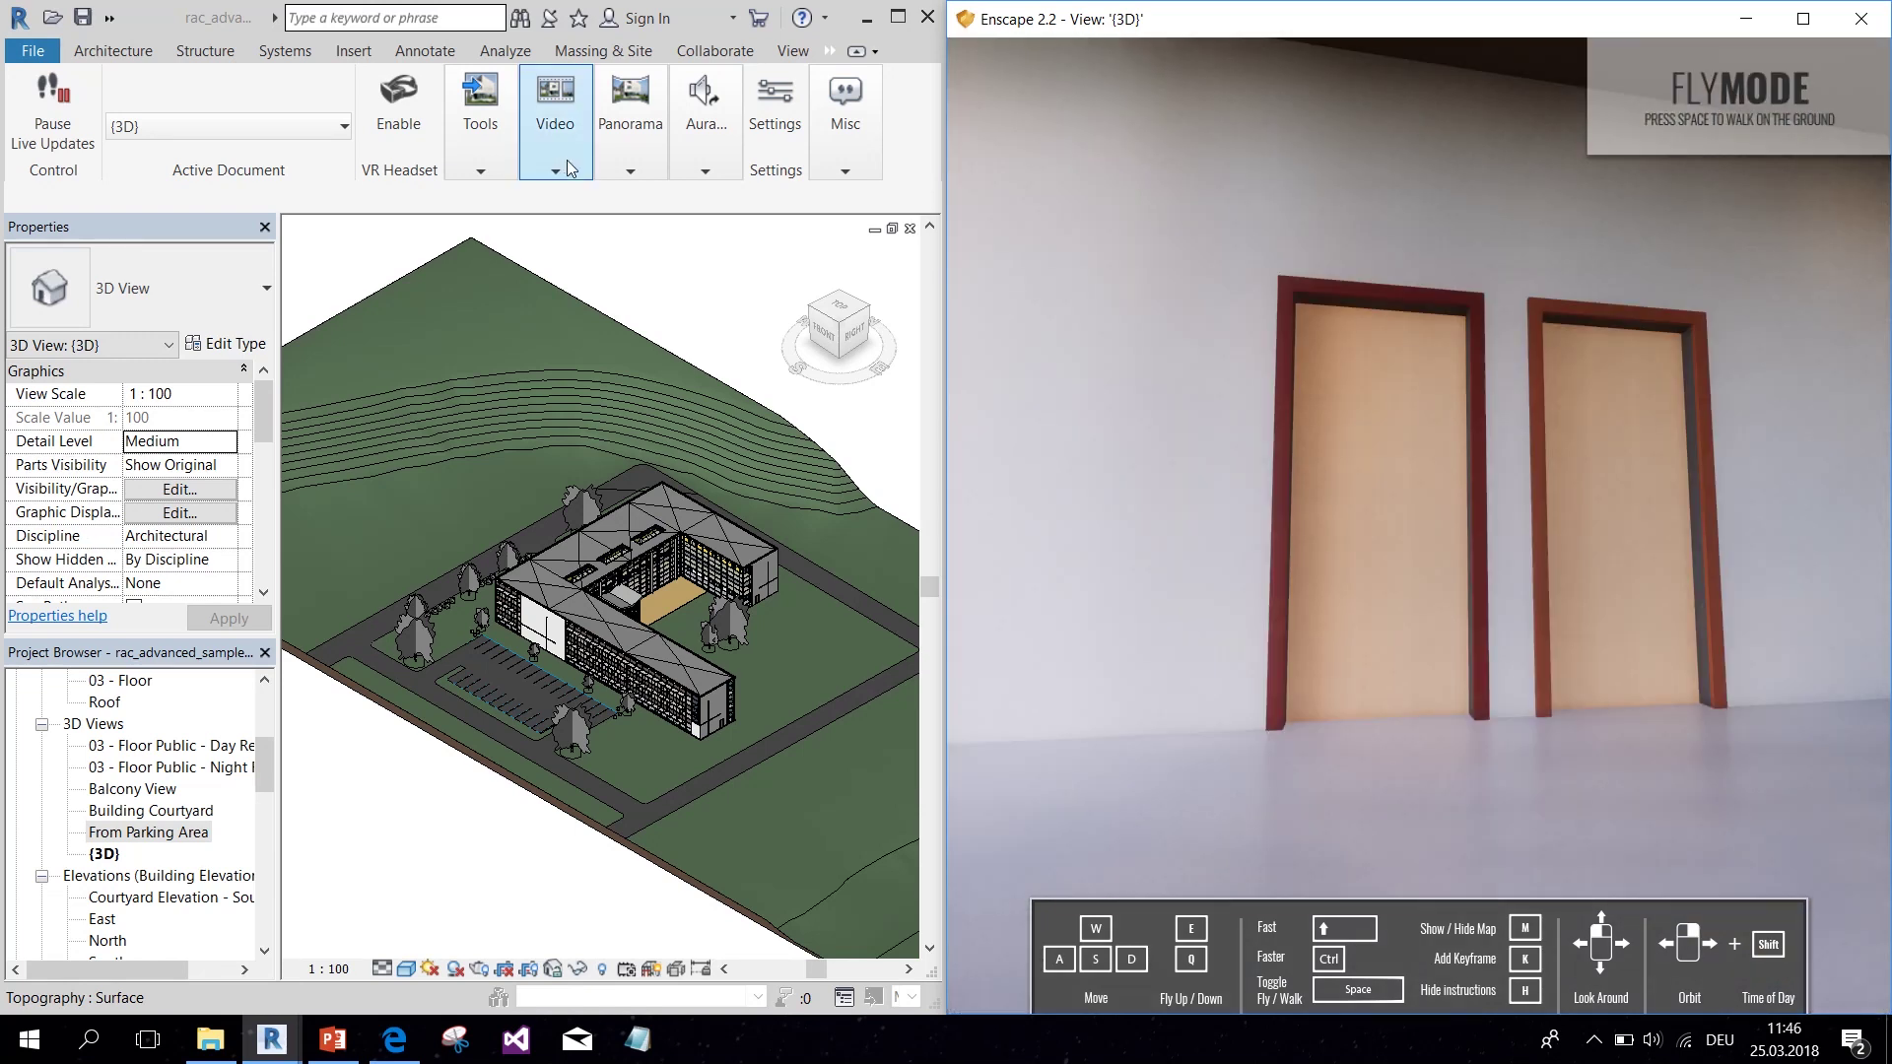
click(556, 170)
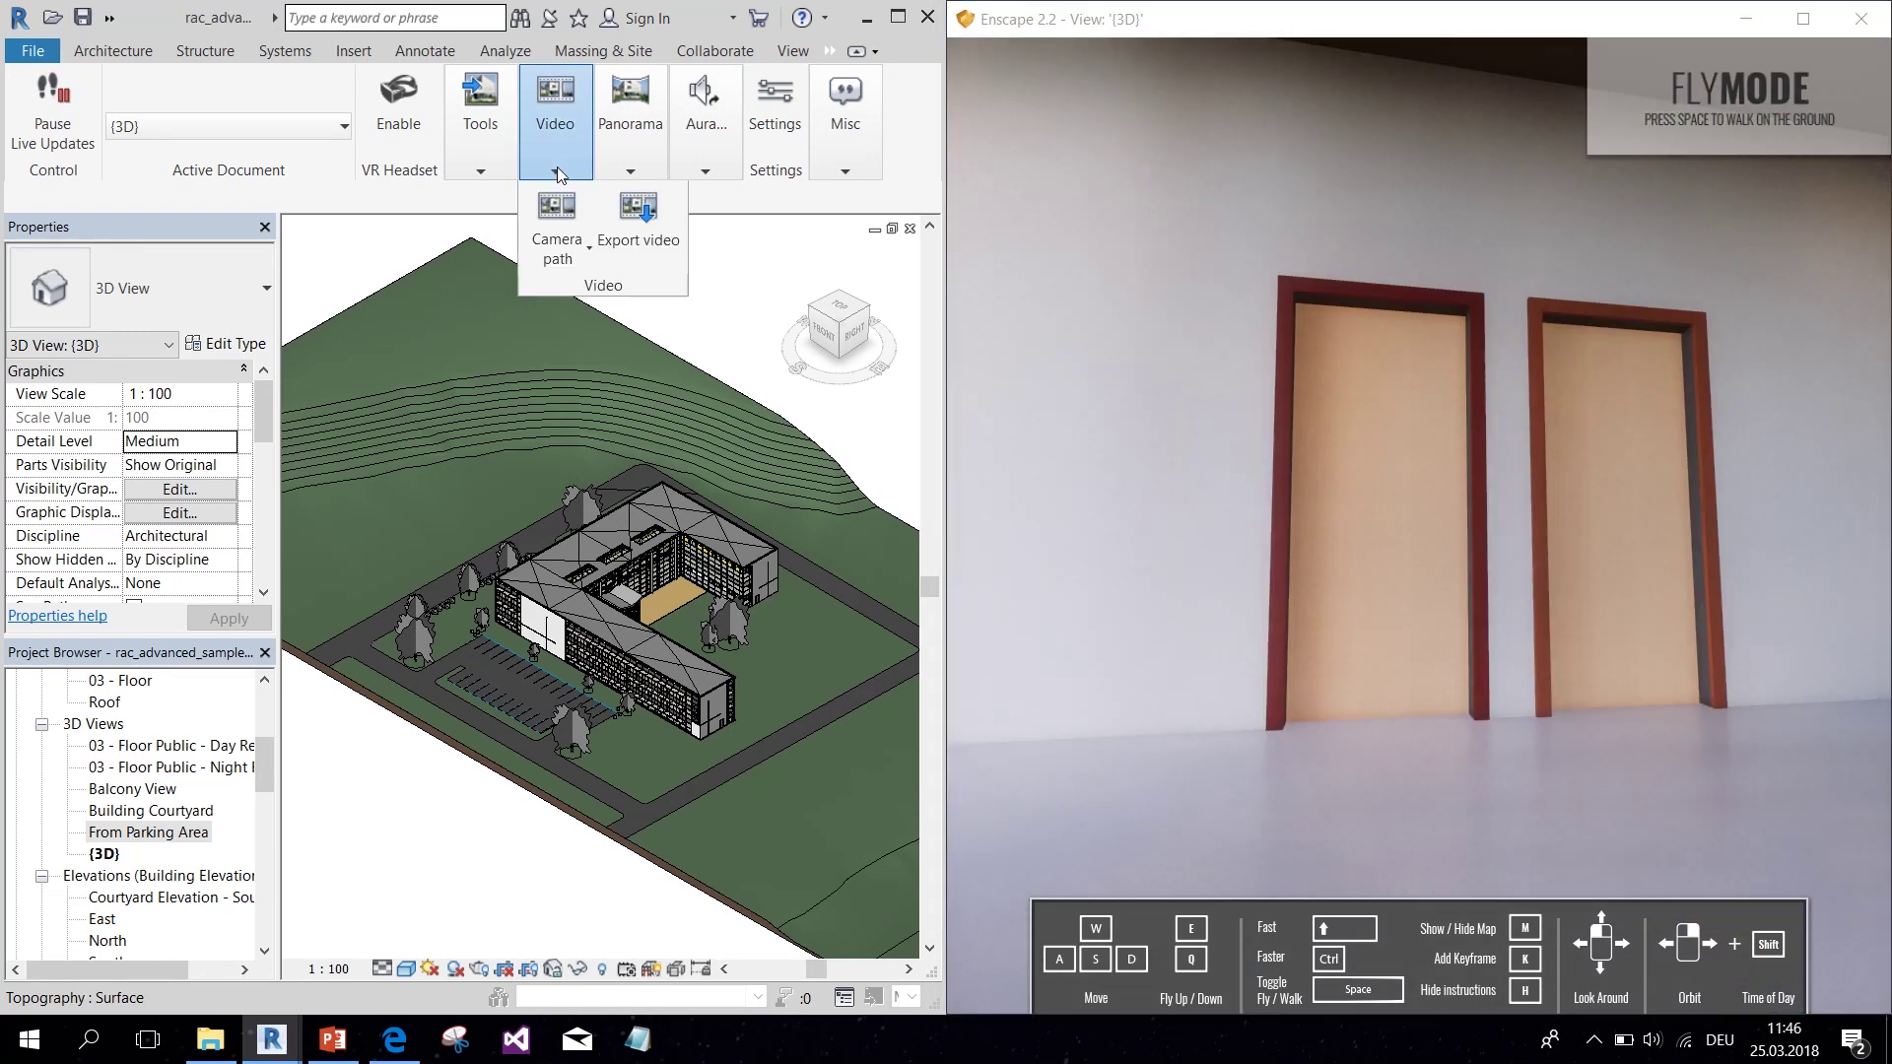
click(579, 251)
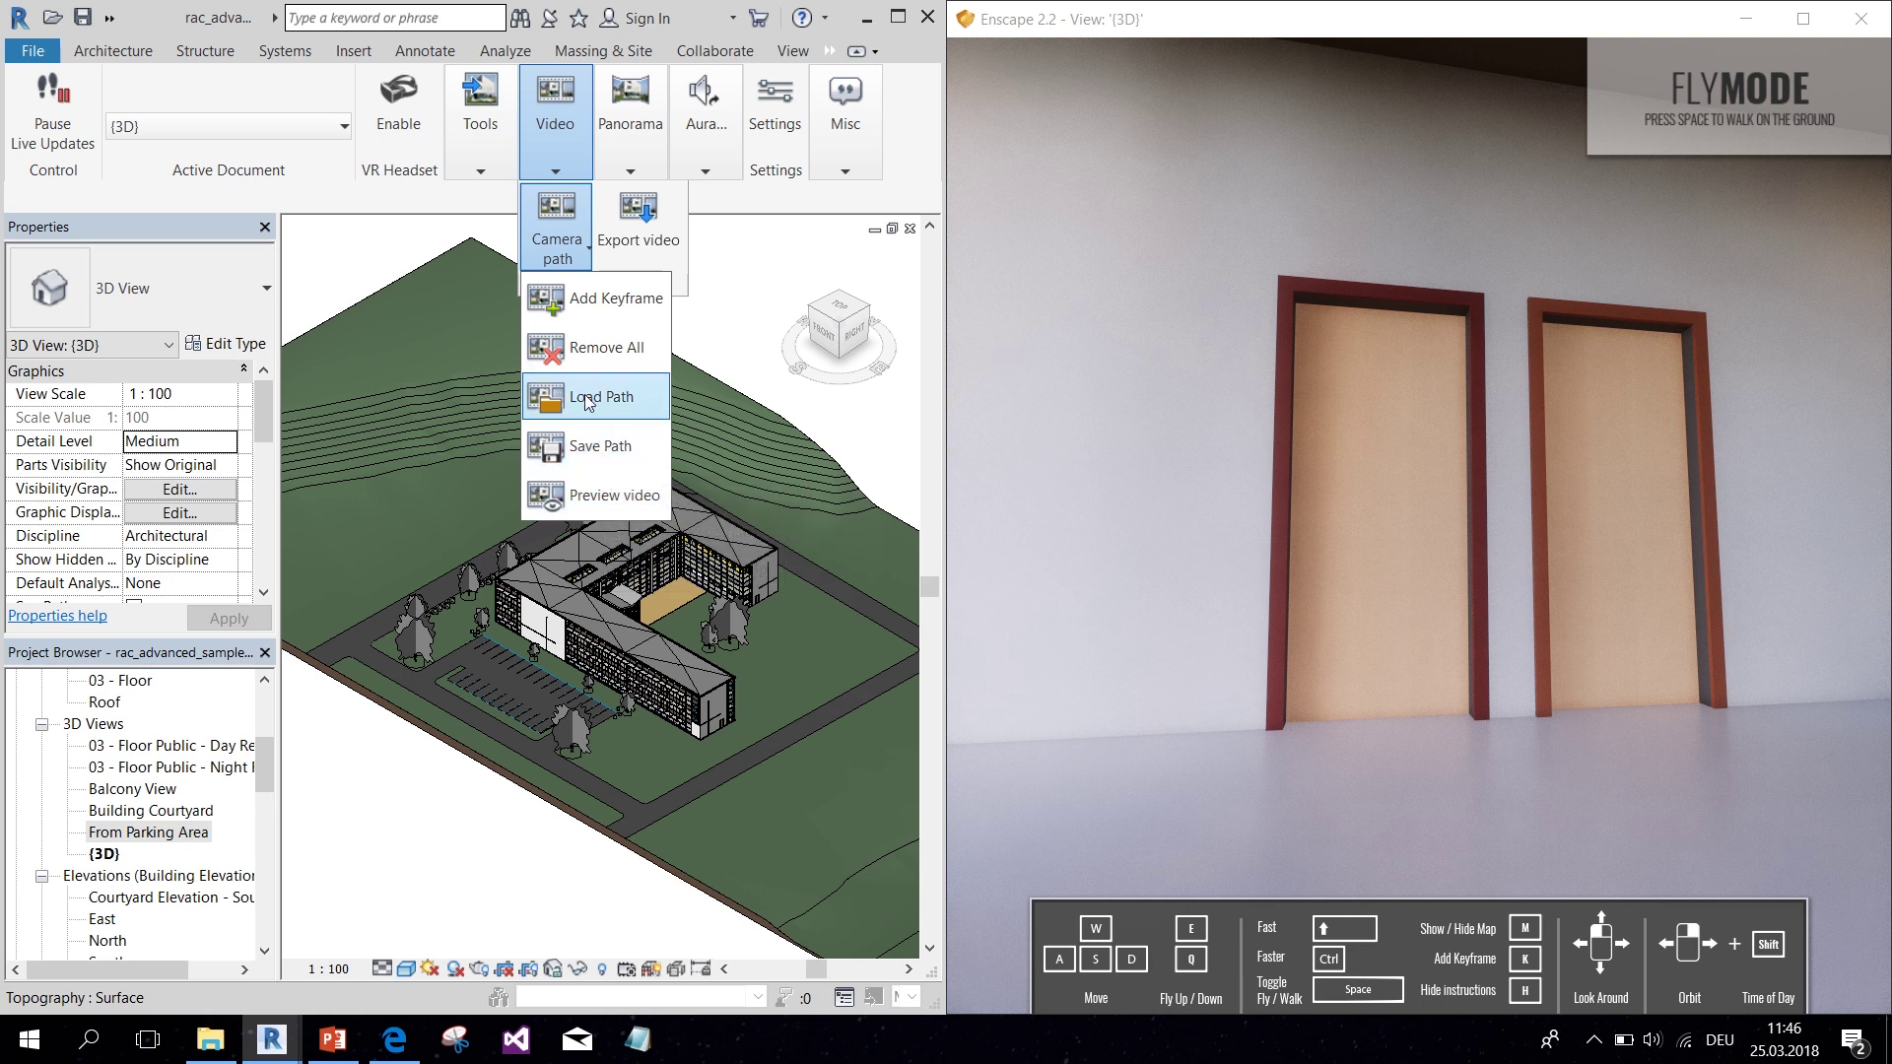
click(594, 314)
Step: Turn to the staircase, back off in walk mode to look straight up the flight and add a camera path keyframe
click(1484, 571)
drag(1422, 643, 1761, 422)
key(w)
key(w)
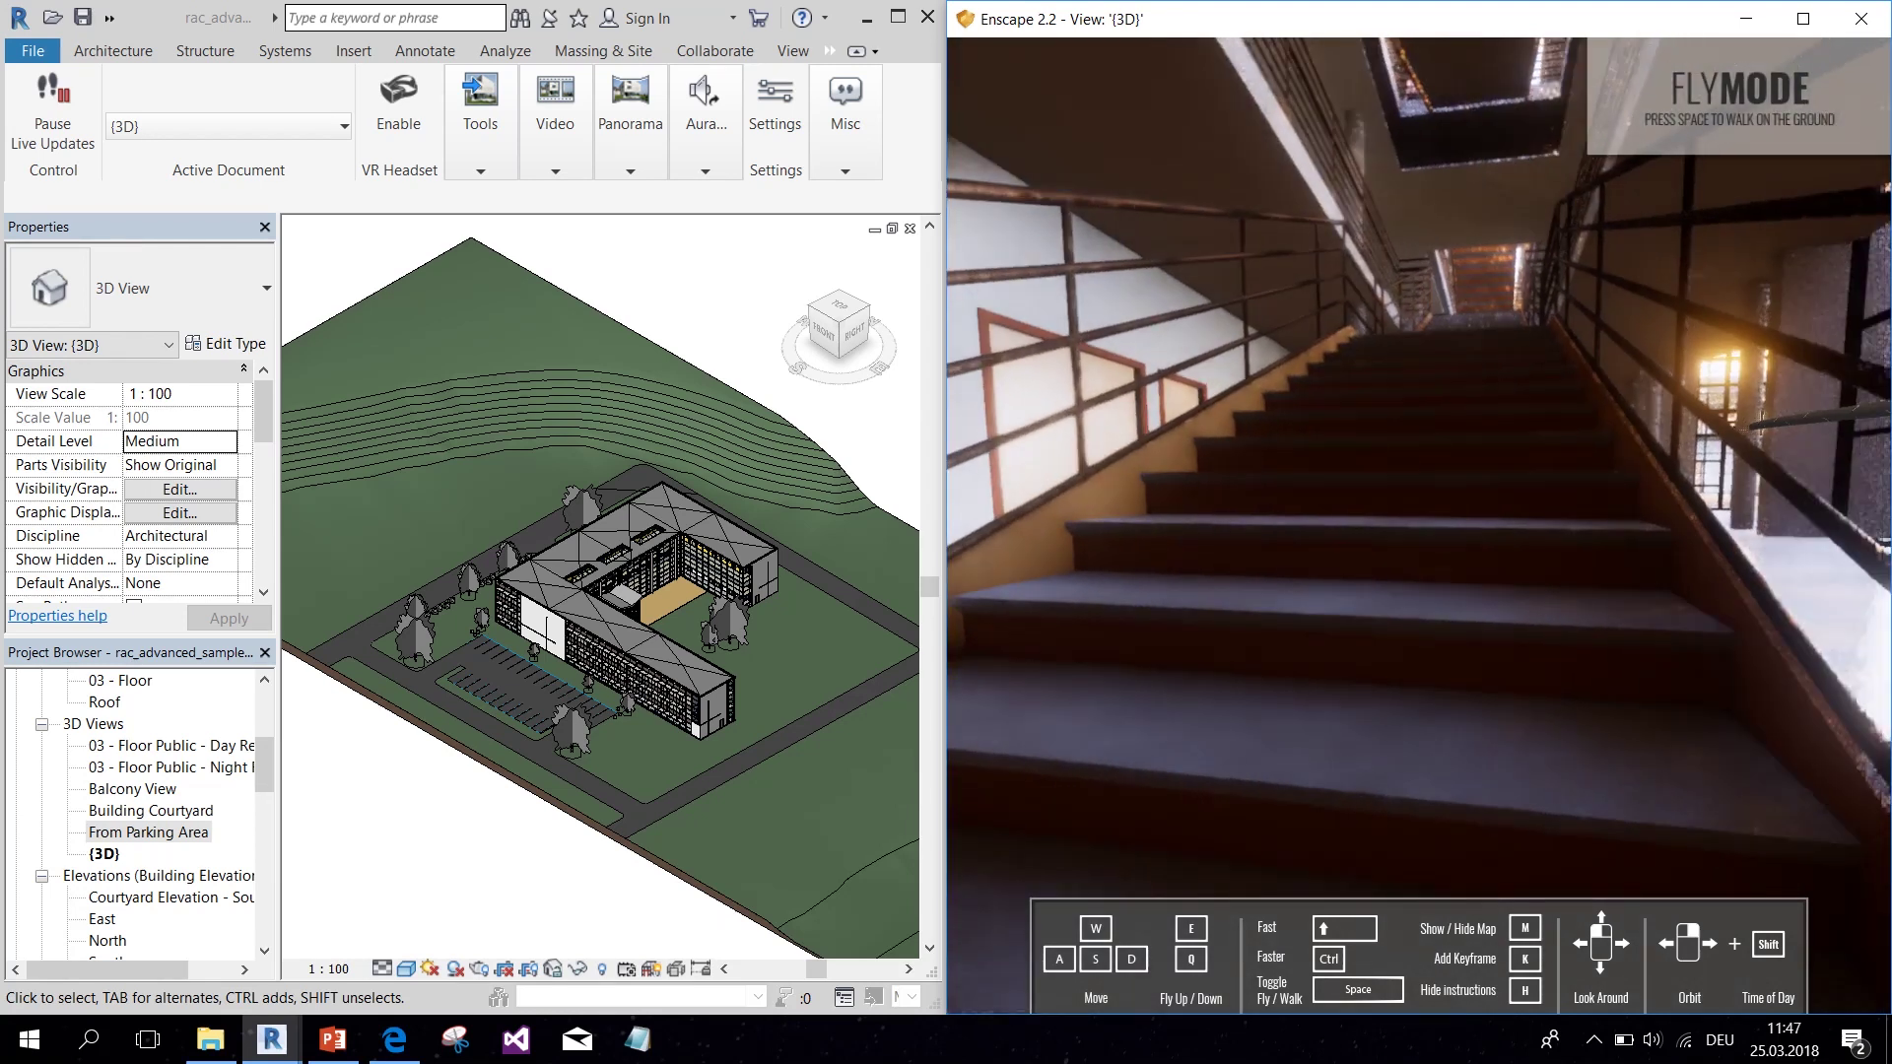
key(s)
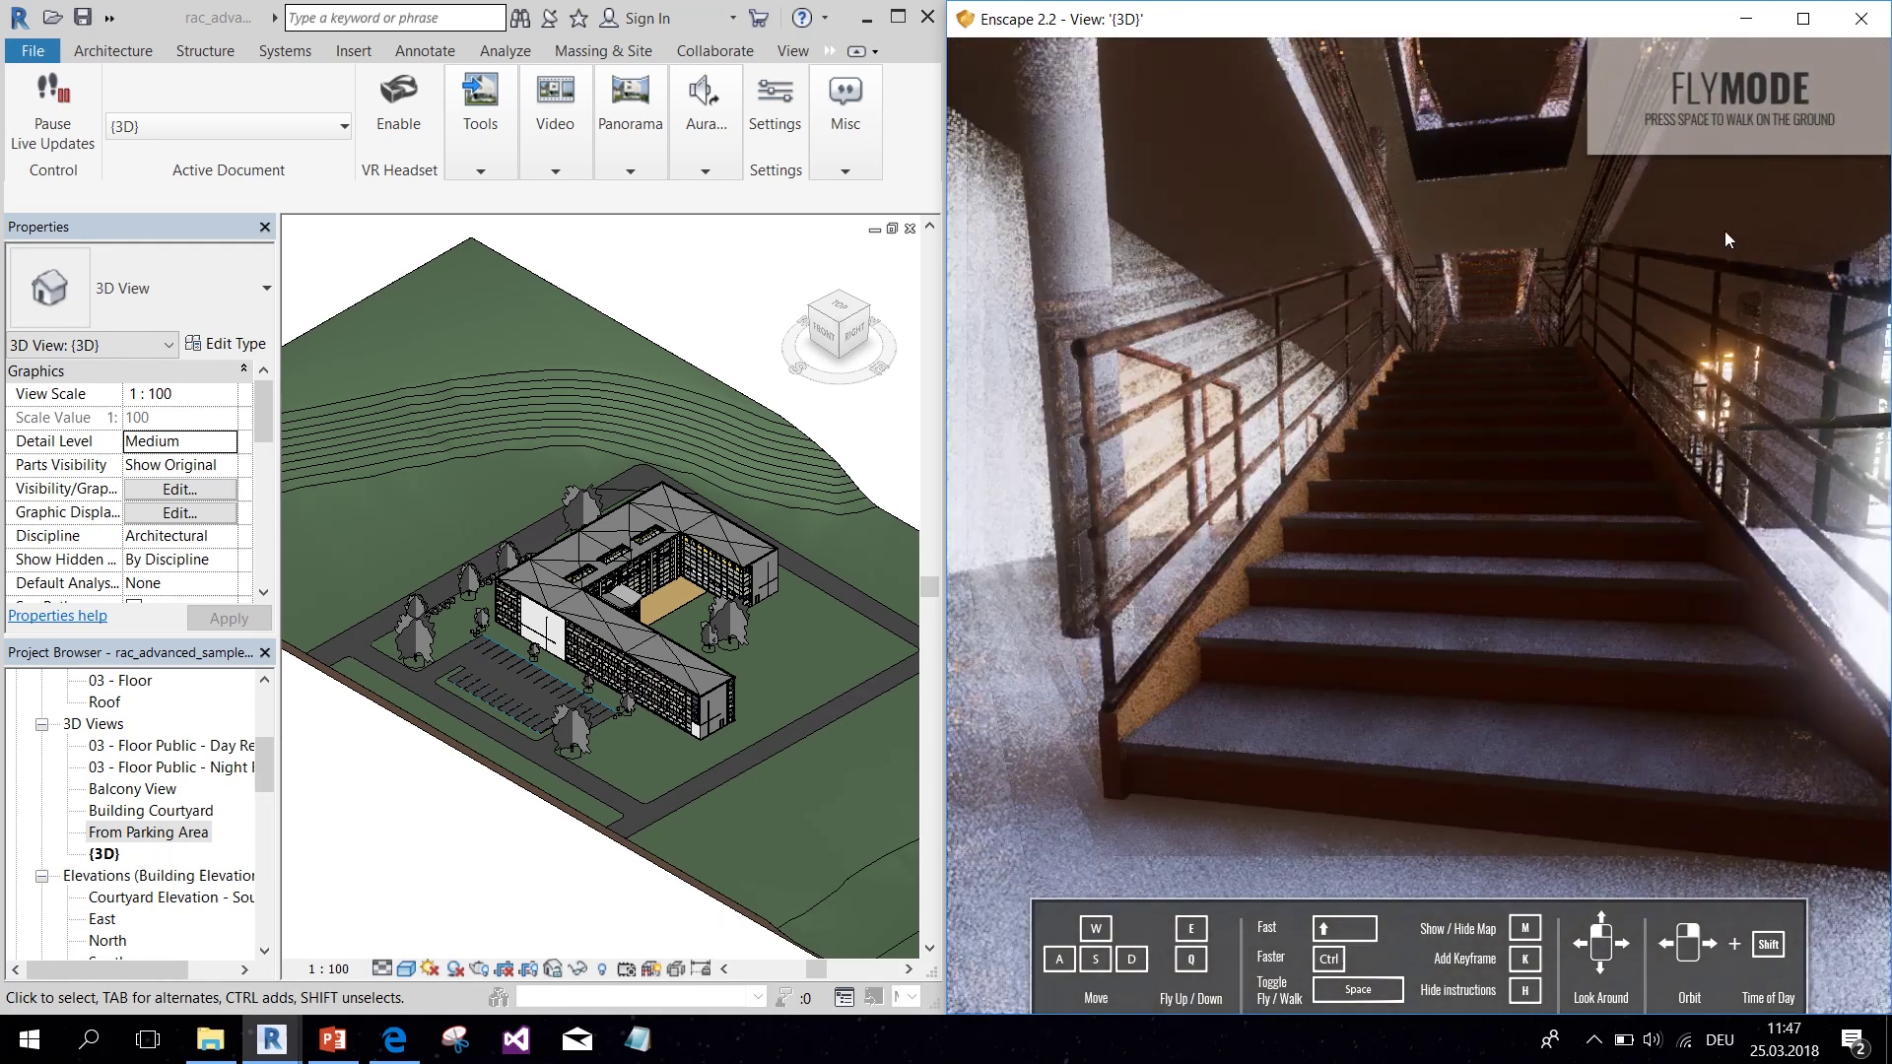
key(space)
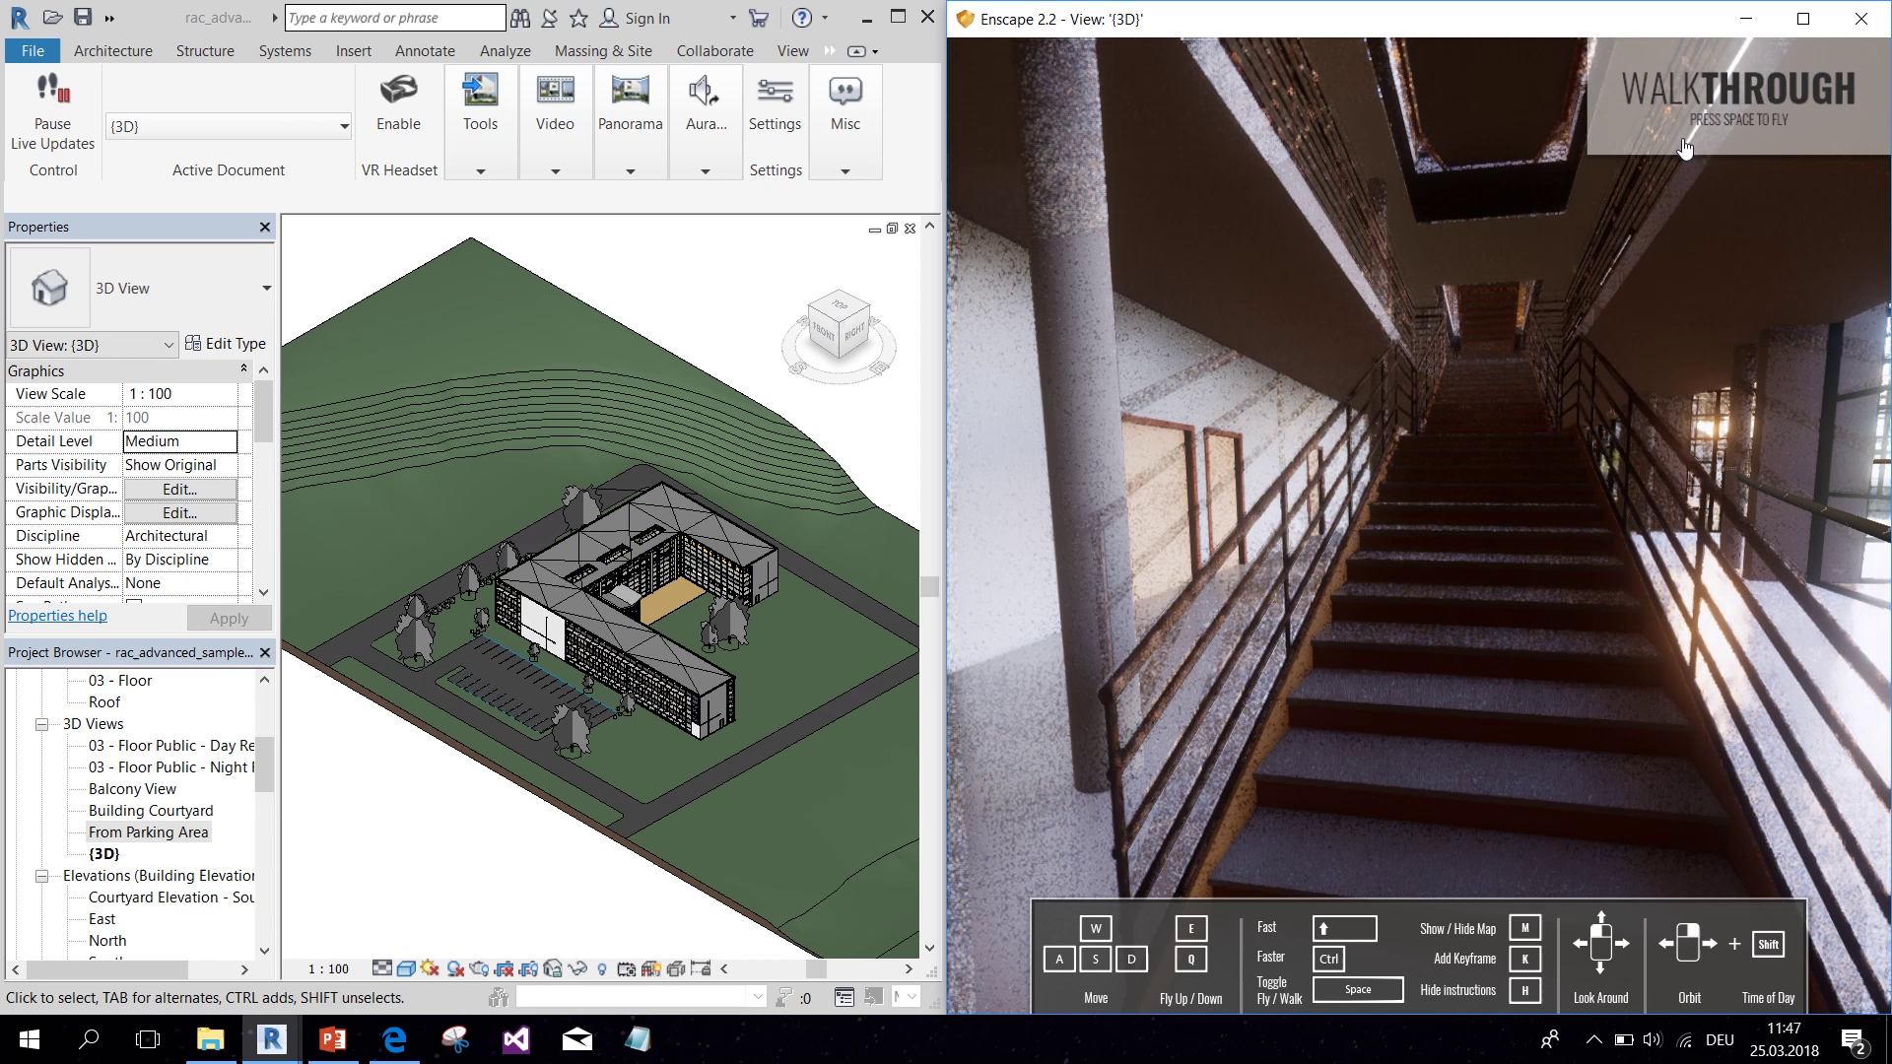
click(542, 167)
click(550, 239)
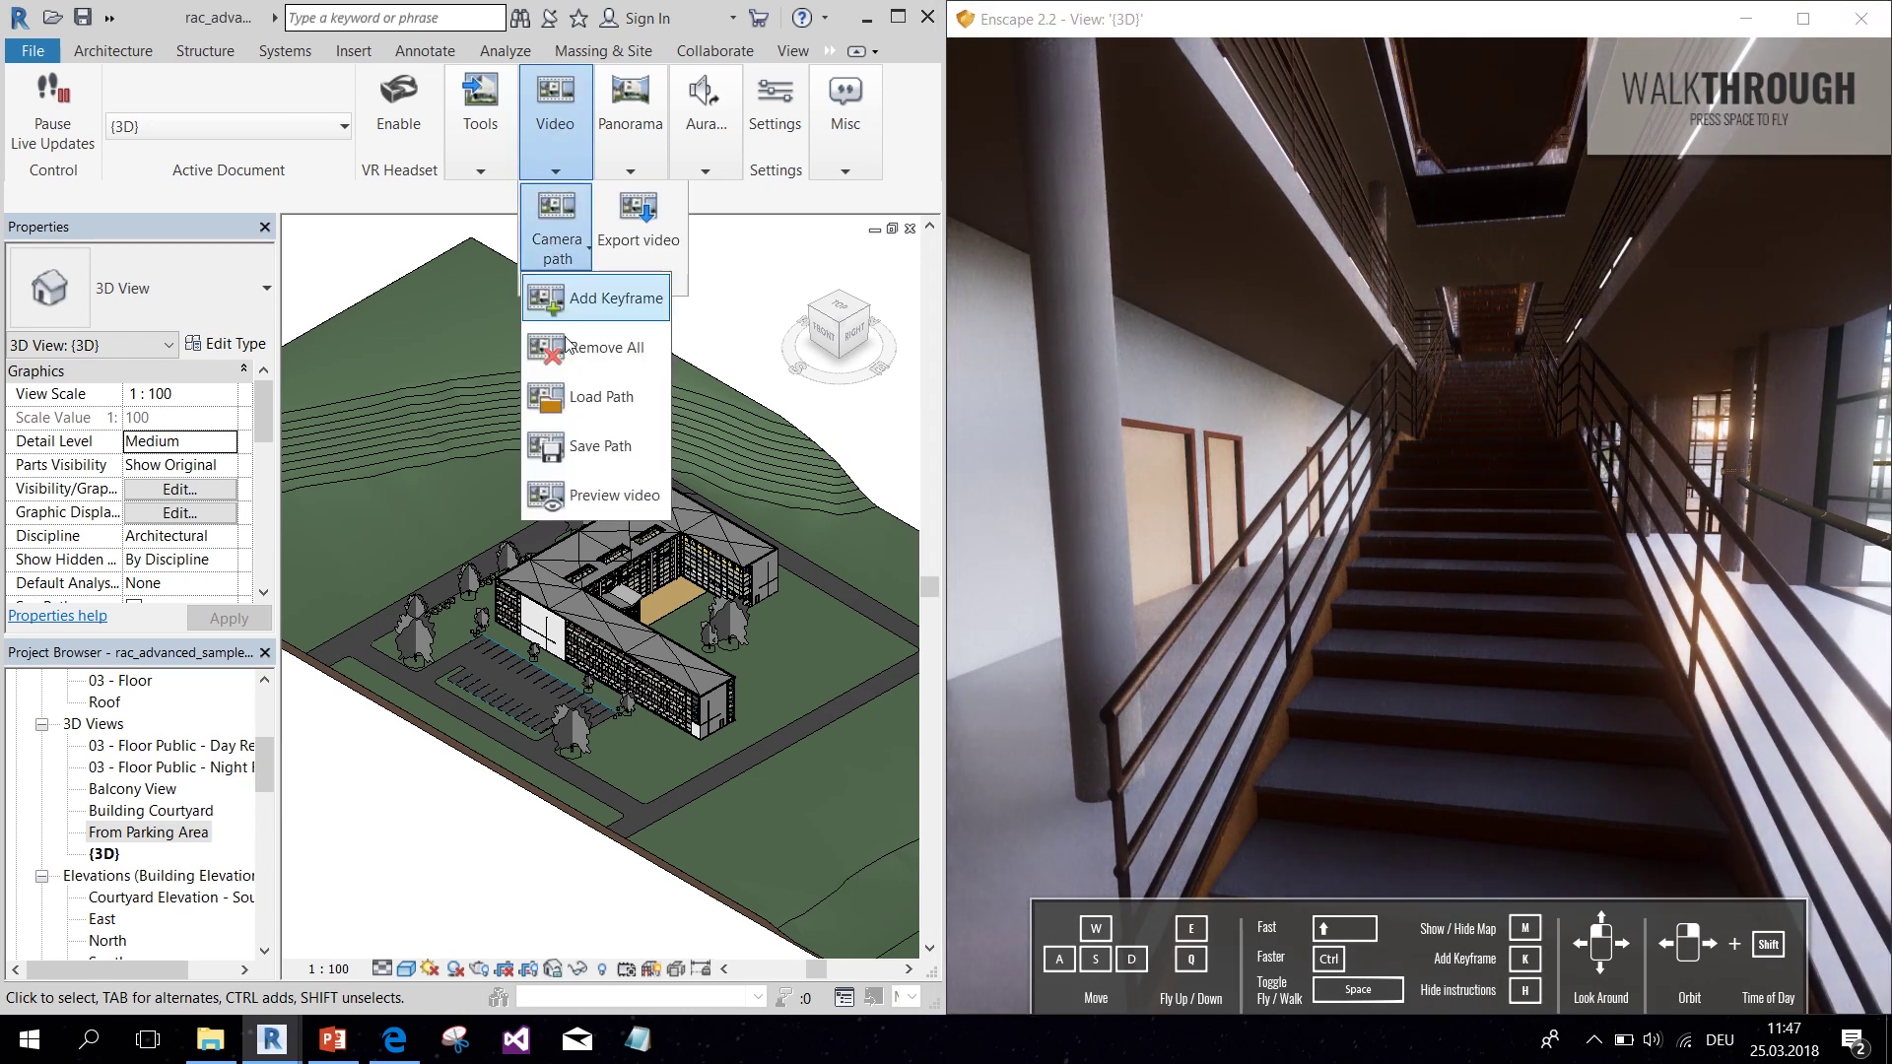
click(564, 312)
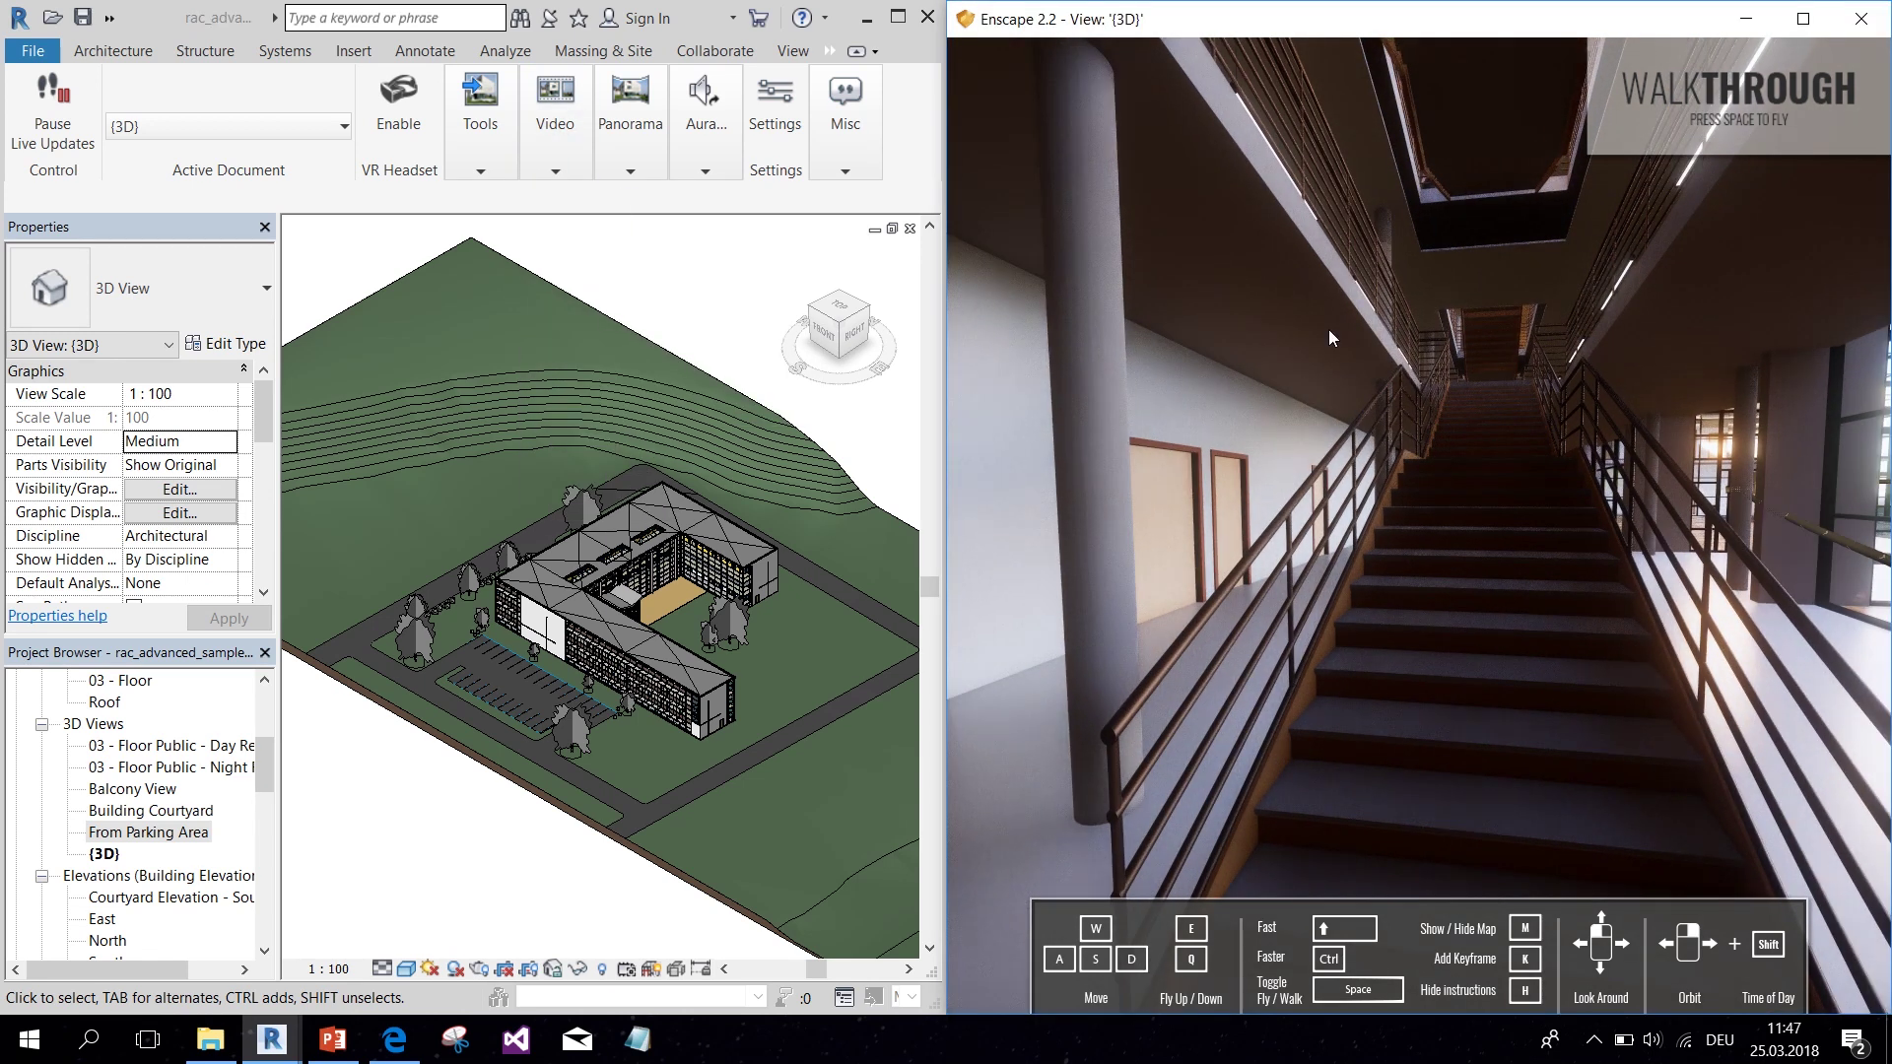
Step: Preview the video along the current camera path
click(560, 165)
click(572, 258)
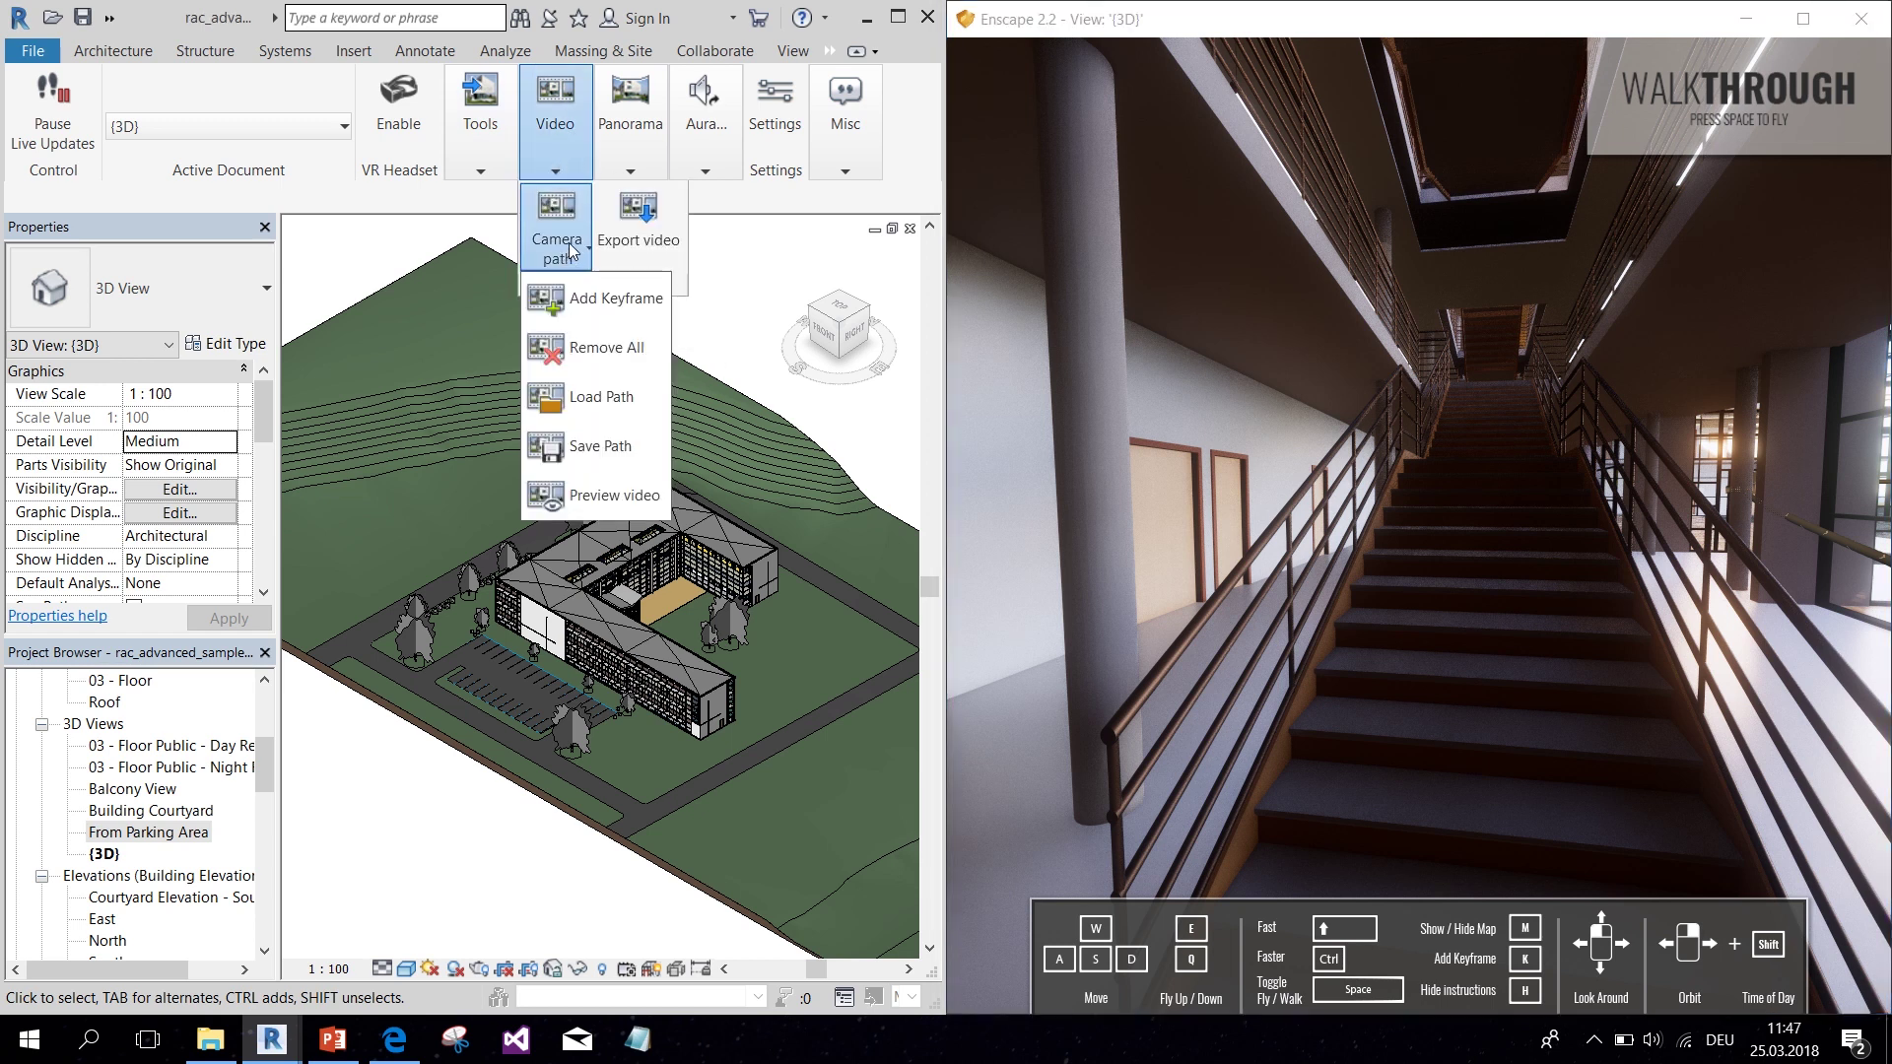
click(583, 495)
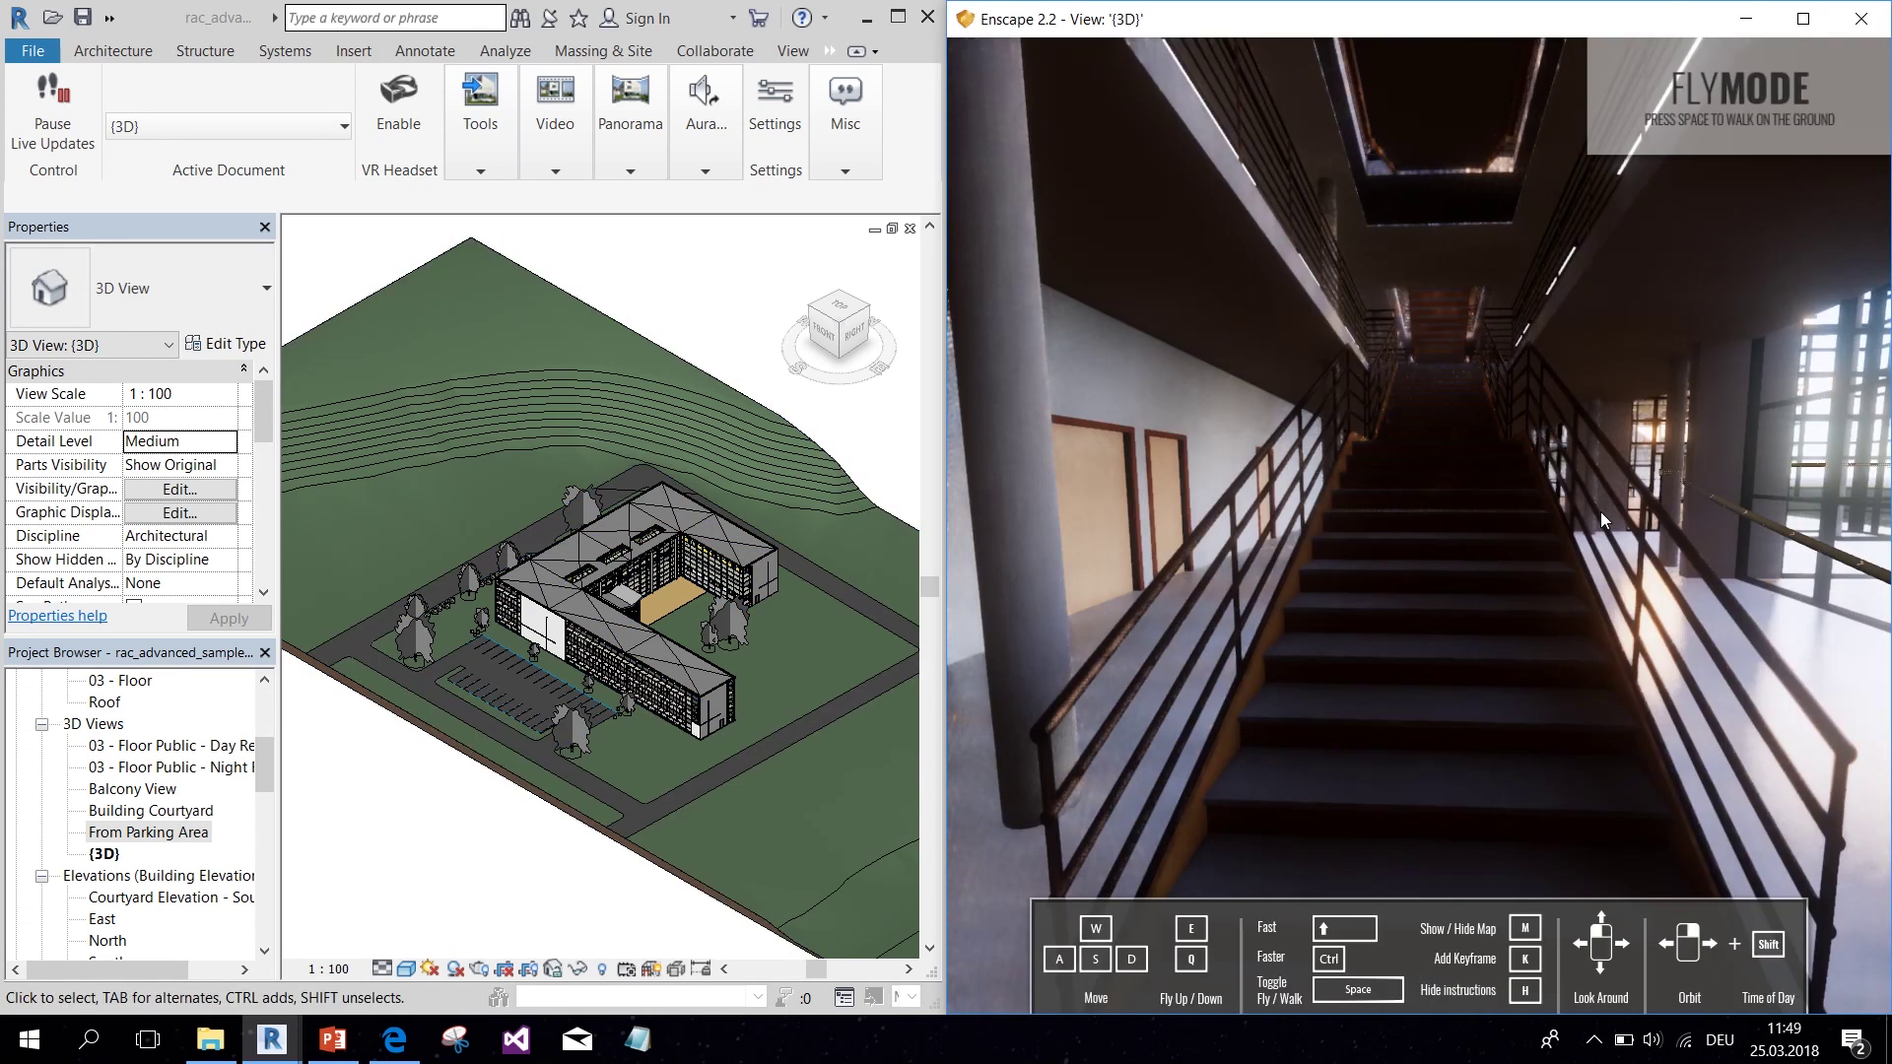
Step: Fly from the stairs along the camera path to the exterior and examine its keyframes, leaving the lobby keyframe unchanged
drag(1600, 511, 1415, 321)
key(w)
key(w)
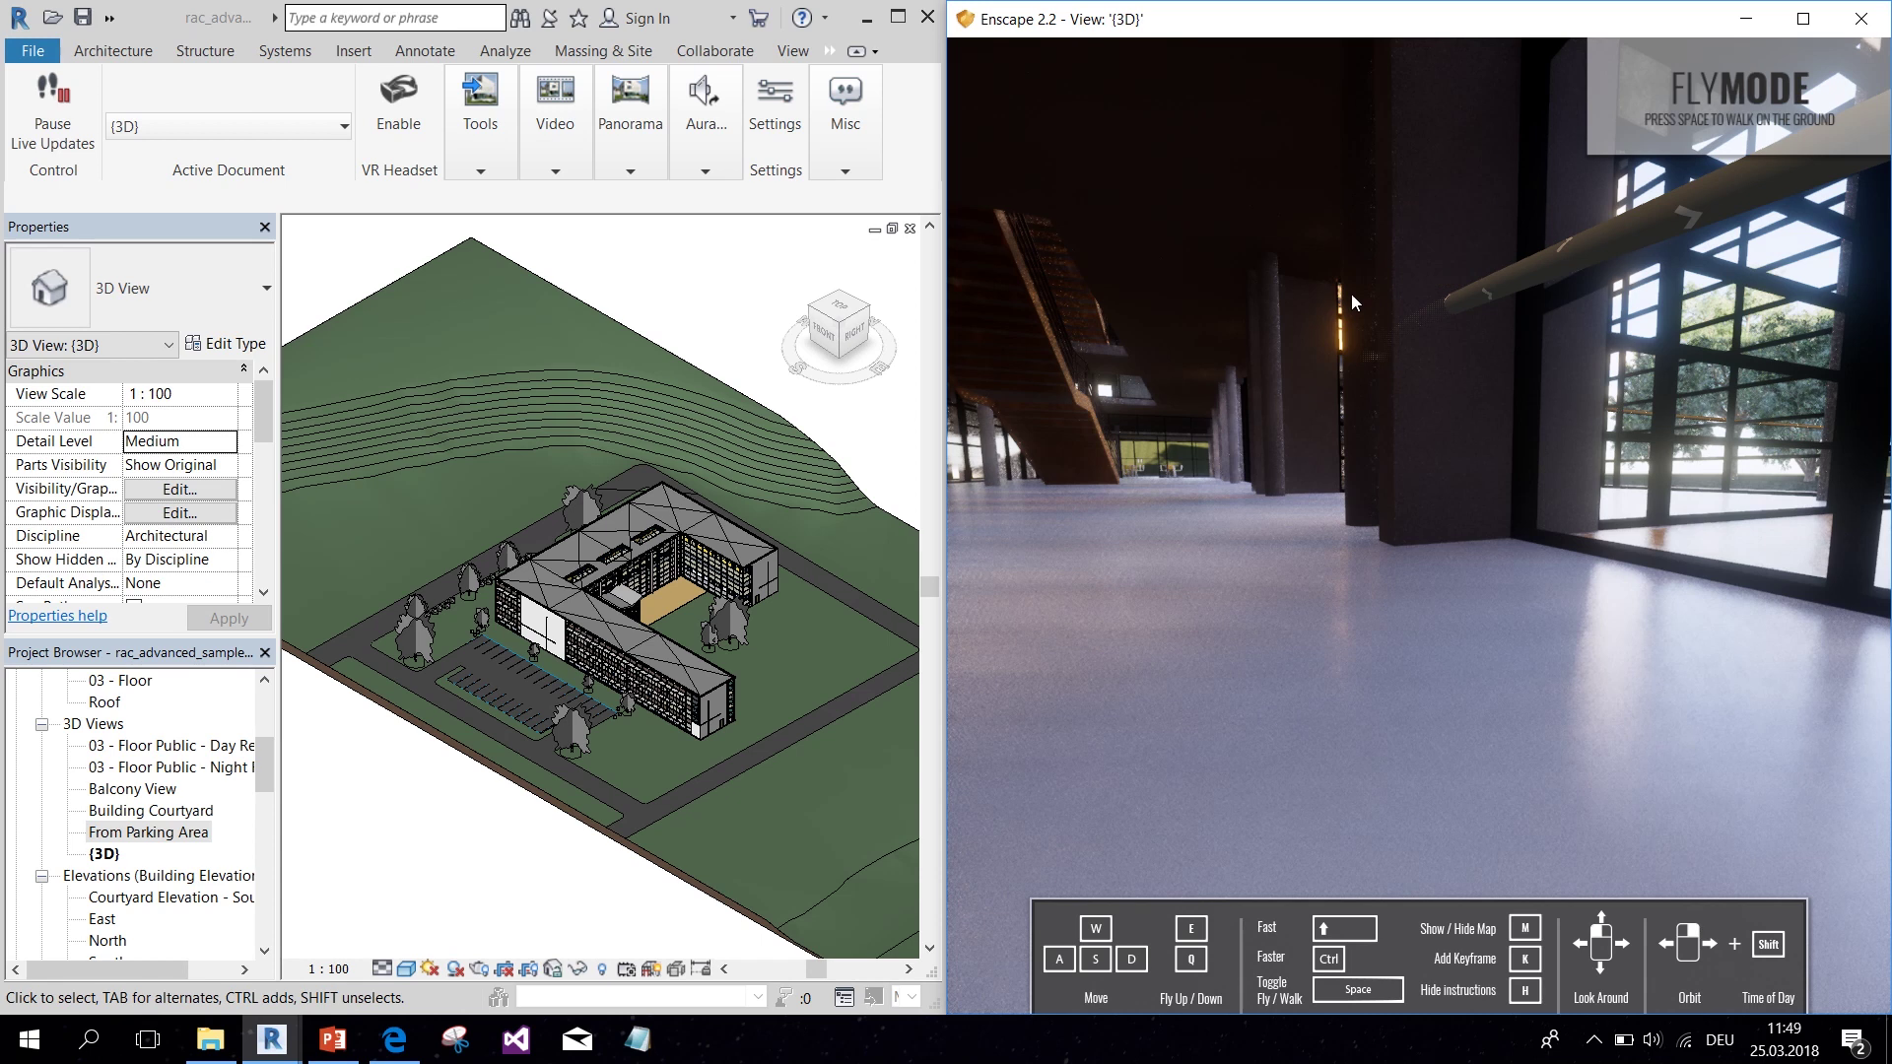
key(w)
drag(1450, 315, 1486, 434)
key(w)
drag(1275, 443, 1344, 501)
drag(1078, 435, 1097, 369)
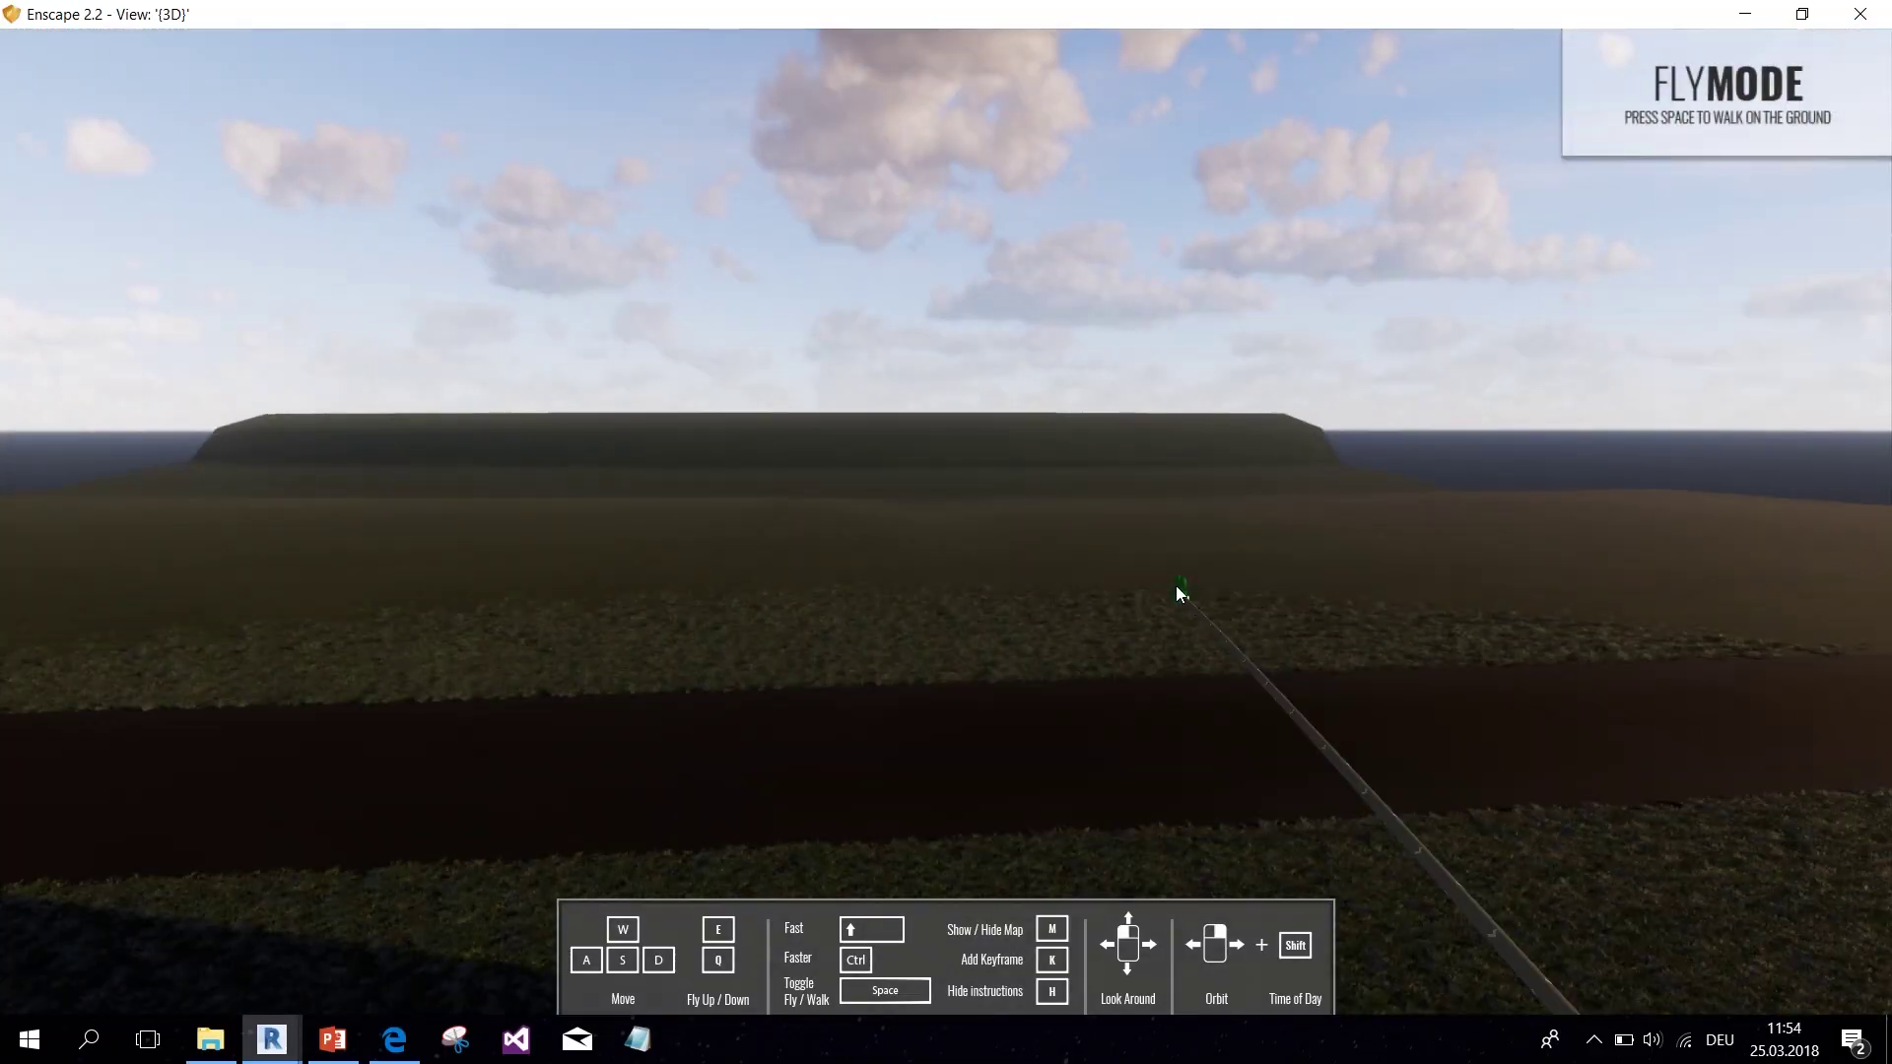
click(1178, 589)
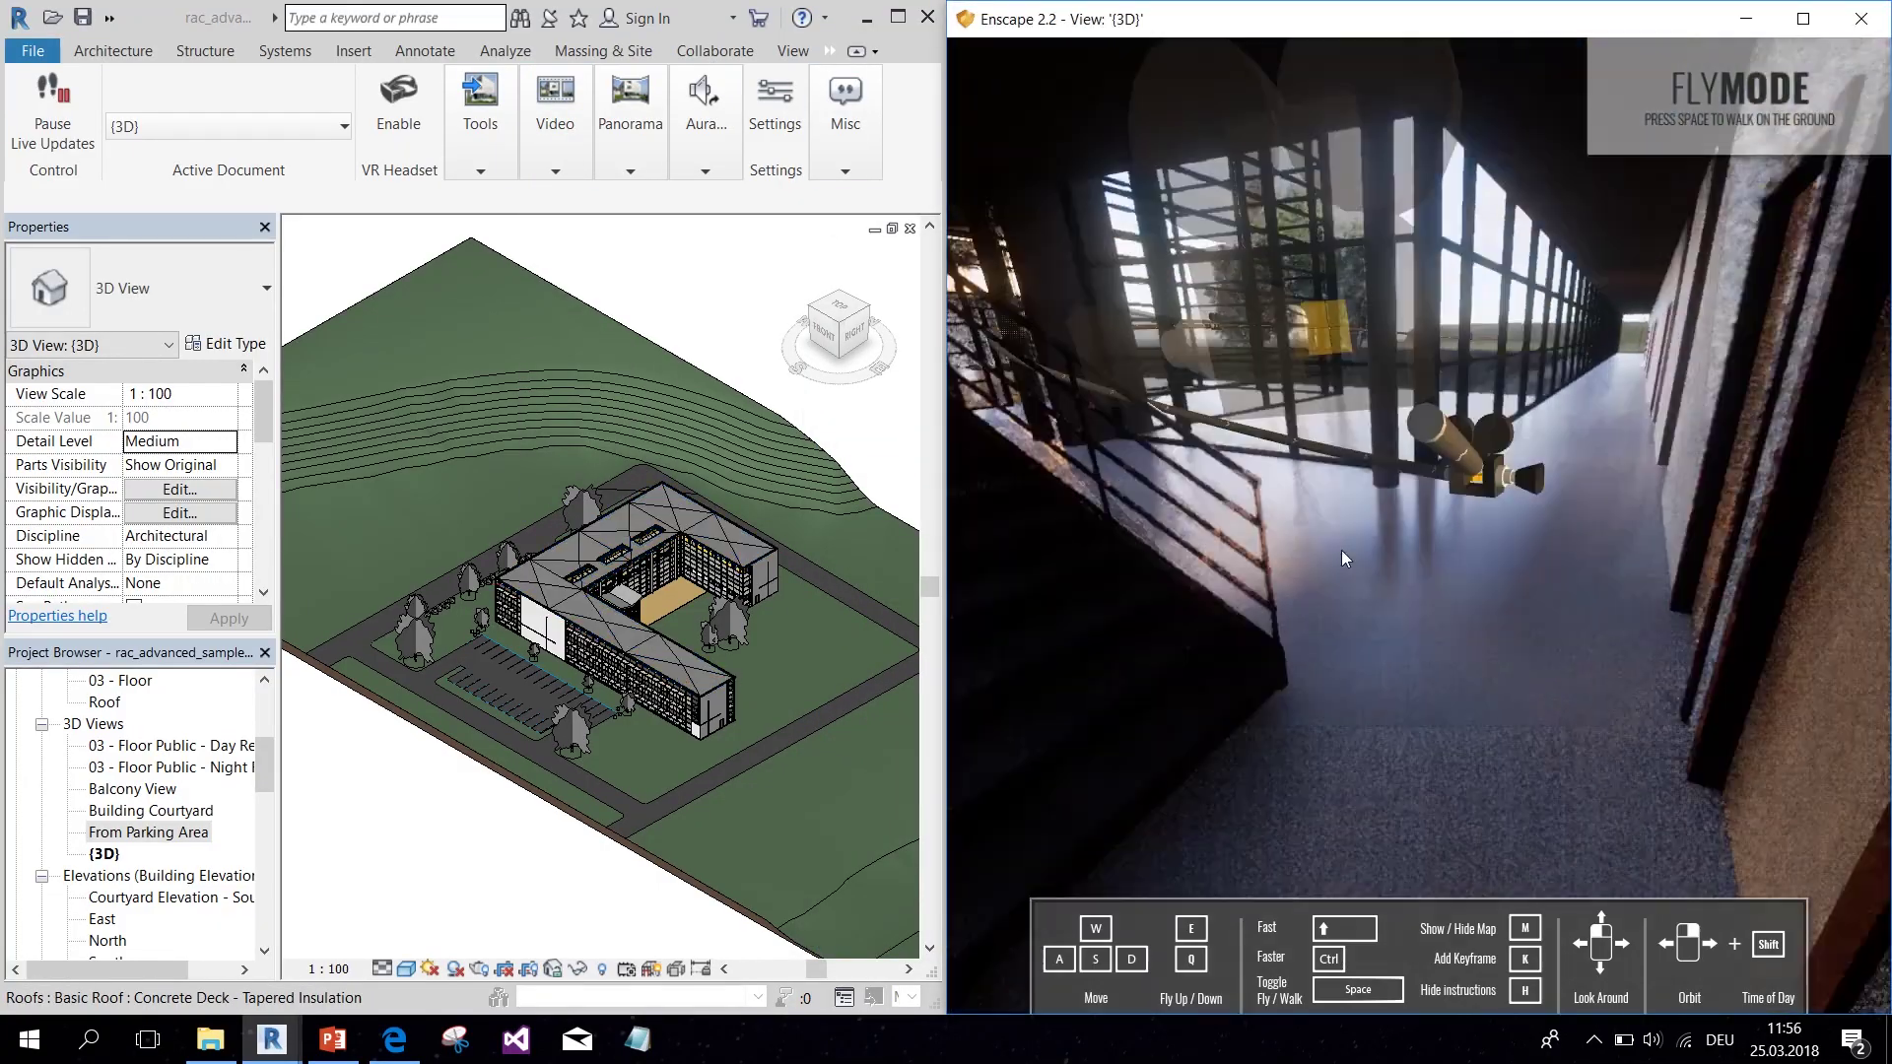
click(1457, 465)
key(Escape)
Step: Move up the staircase in walk mode, face the upper flight and add a camera path keyframe there
drag(1635, 316, 1329, 444)
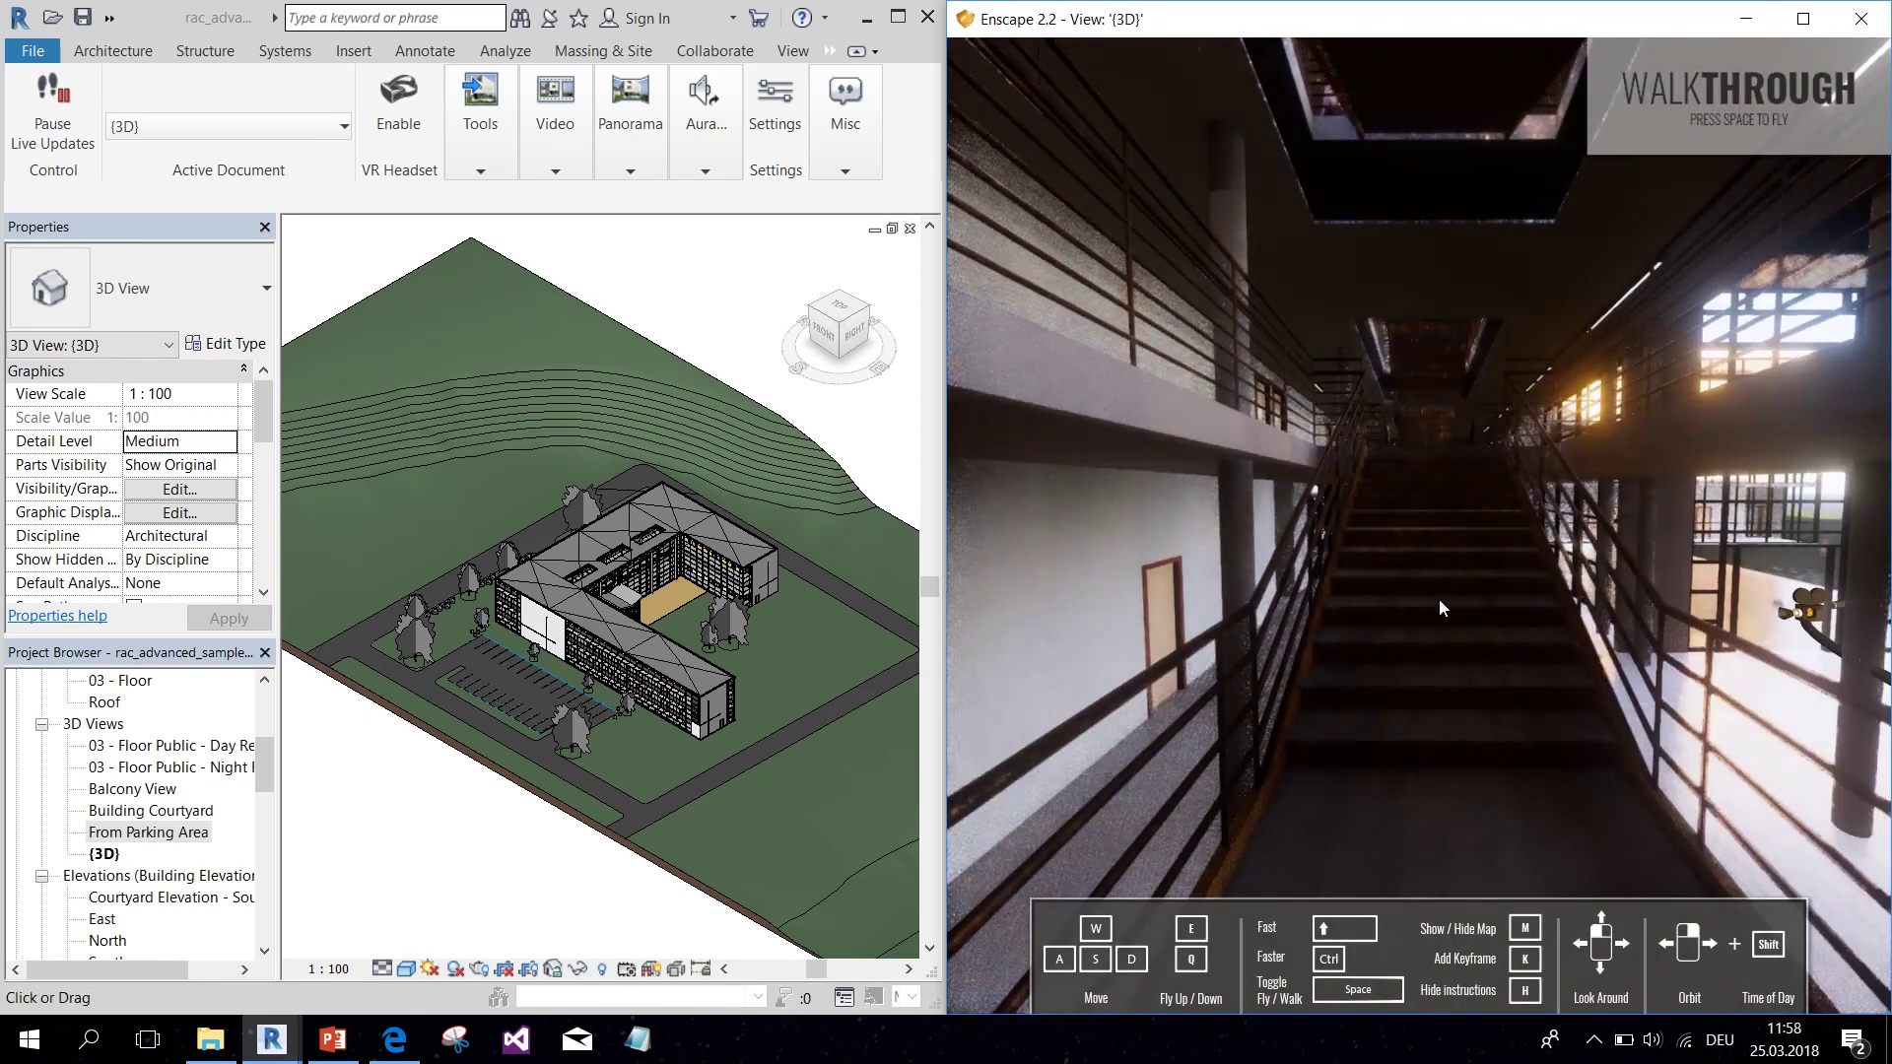
click(555, 148)
click(556, 246)
click(573, 312)
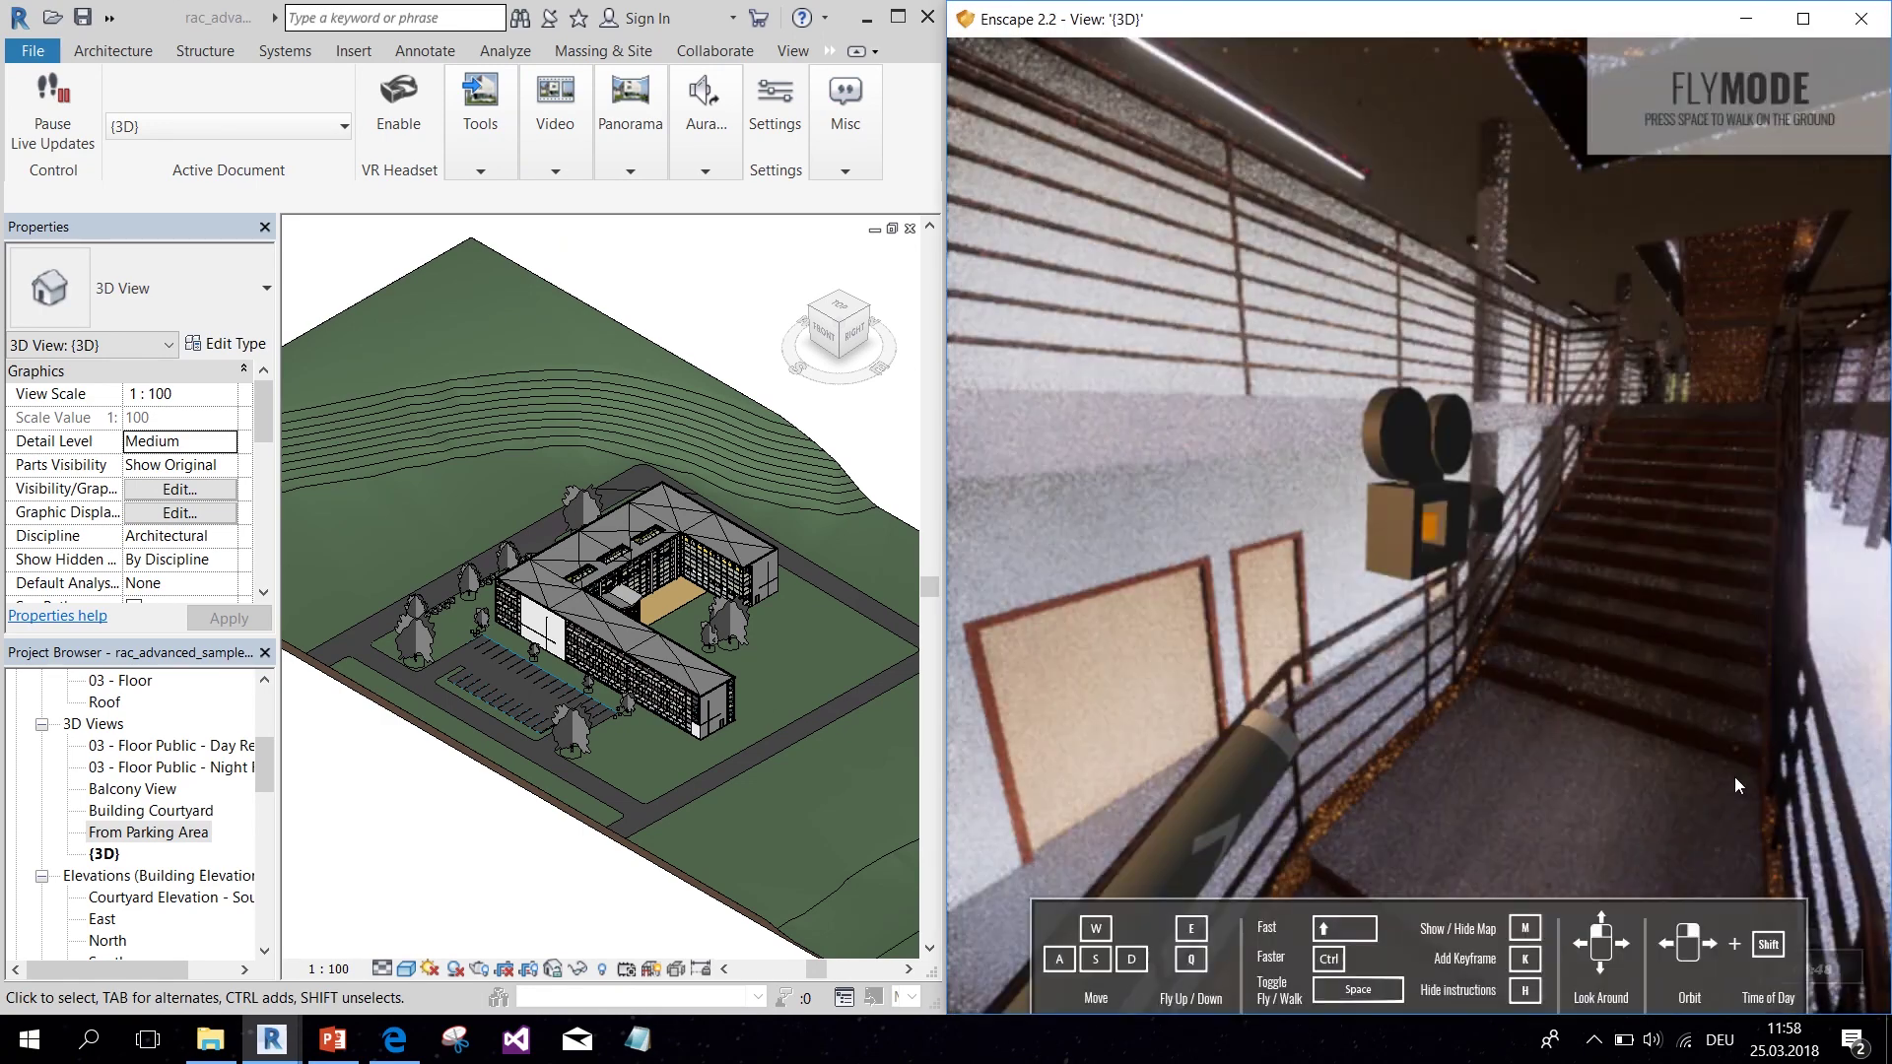
Step: Walk up to the upper floor, face the railed stair opening and add another camera path keyframe
key(space)
key(w)
drag(1734, 777, 1450, 642)
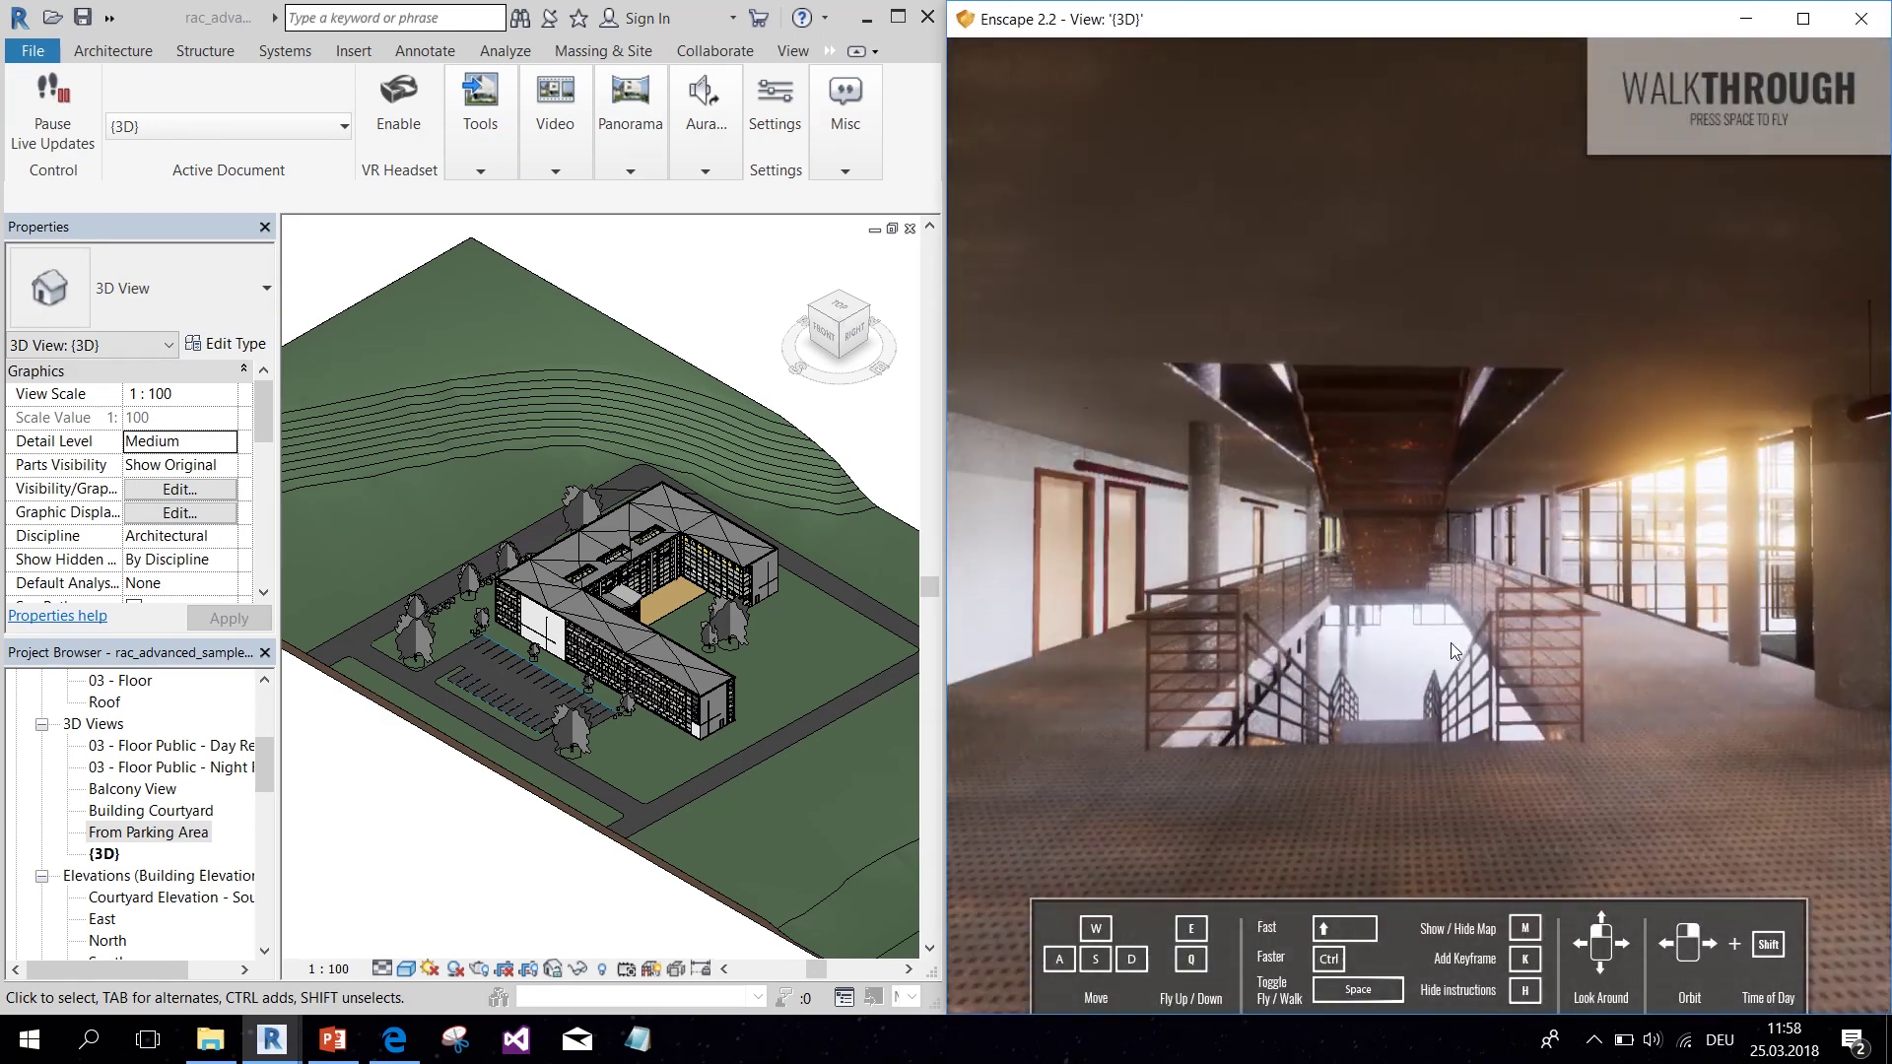
click(555, 148)
click(557, 246)
click(604, 298)
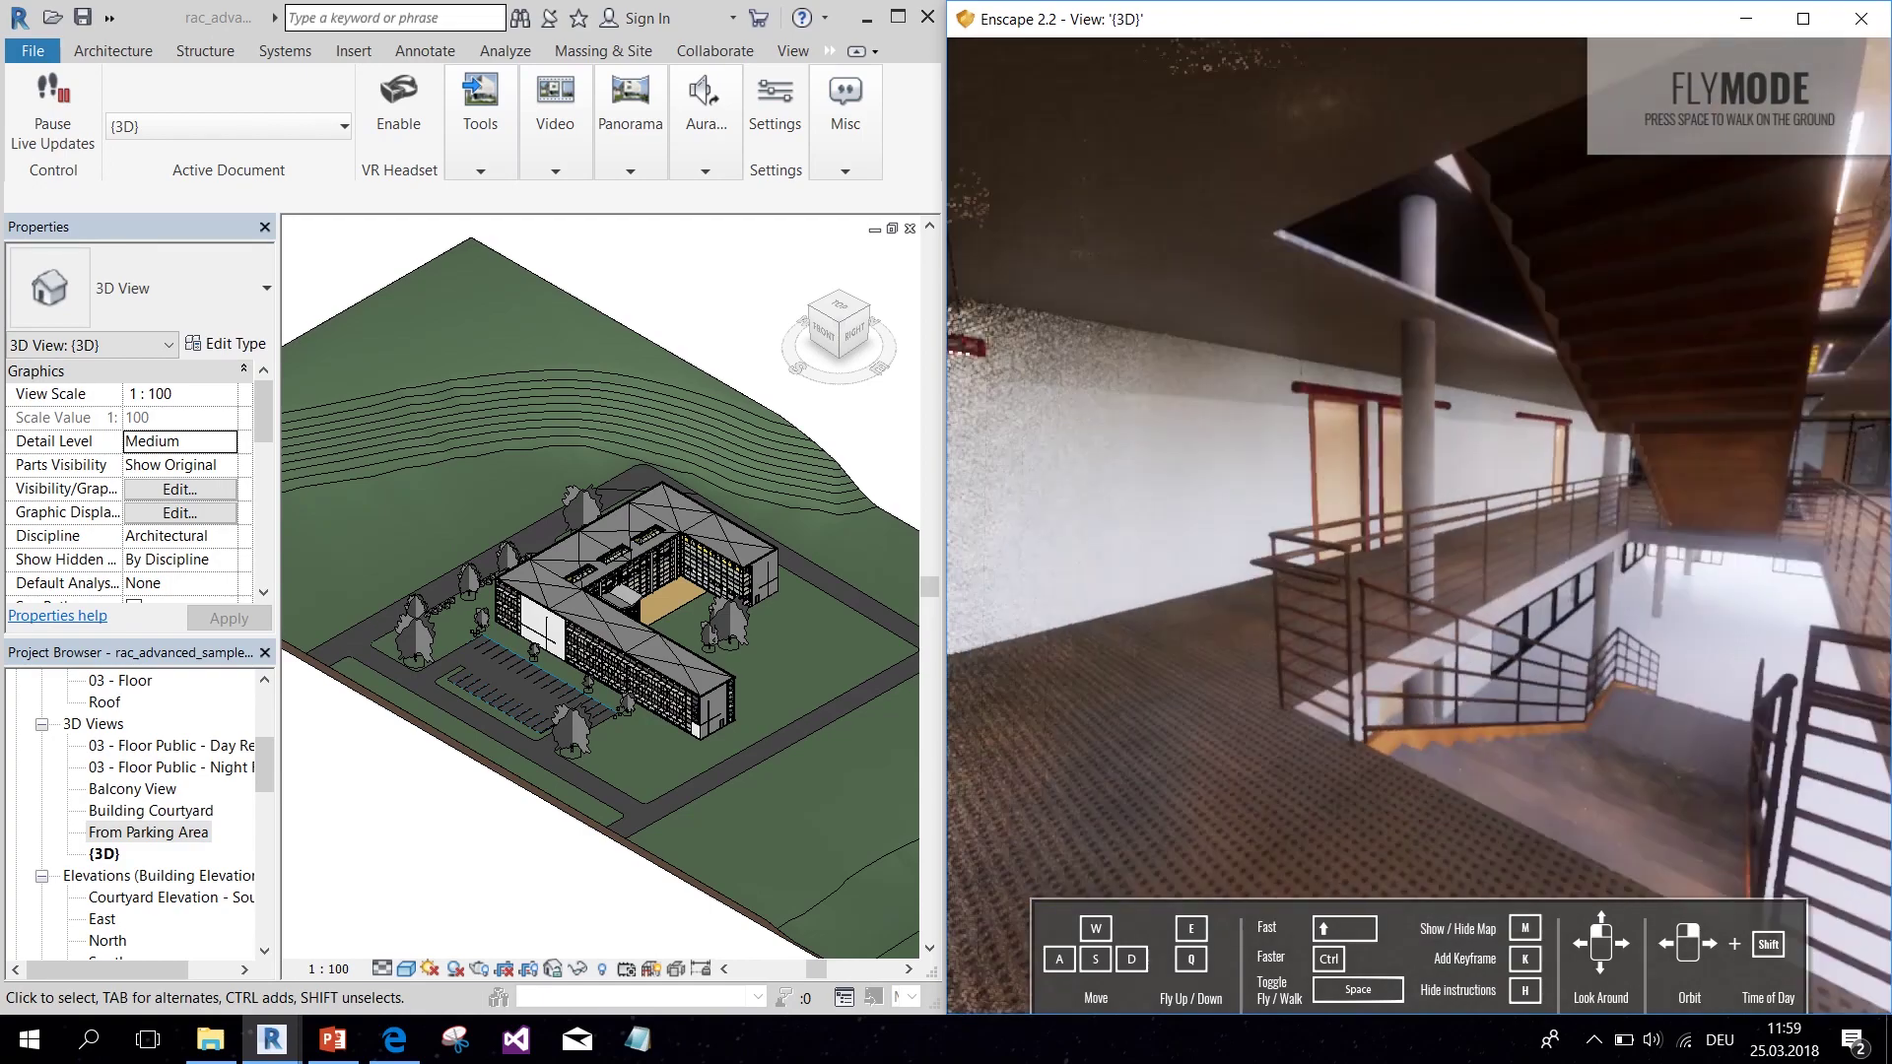
Step: Turn to the camera path on the upper floor, open the nearby keyframe in the Keyframe Editor and apply it
drag(1419, 526, 1517, 603)
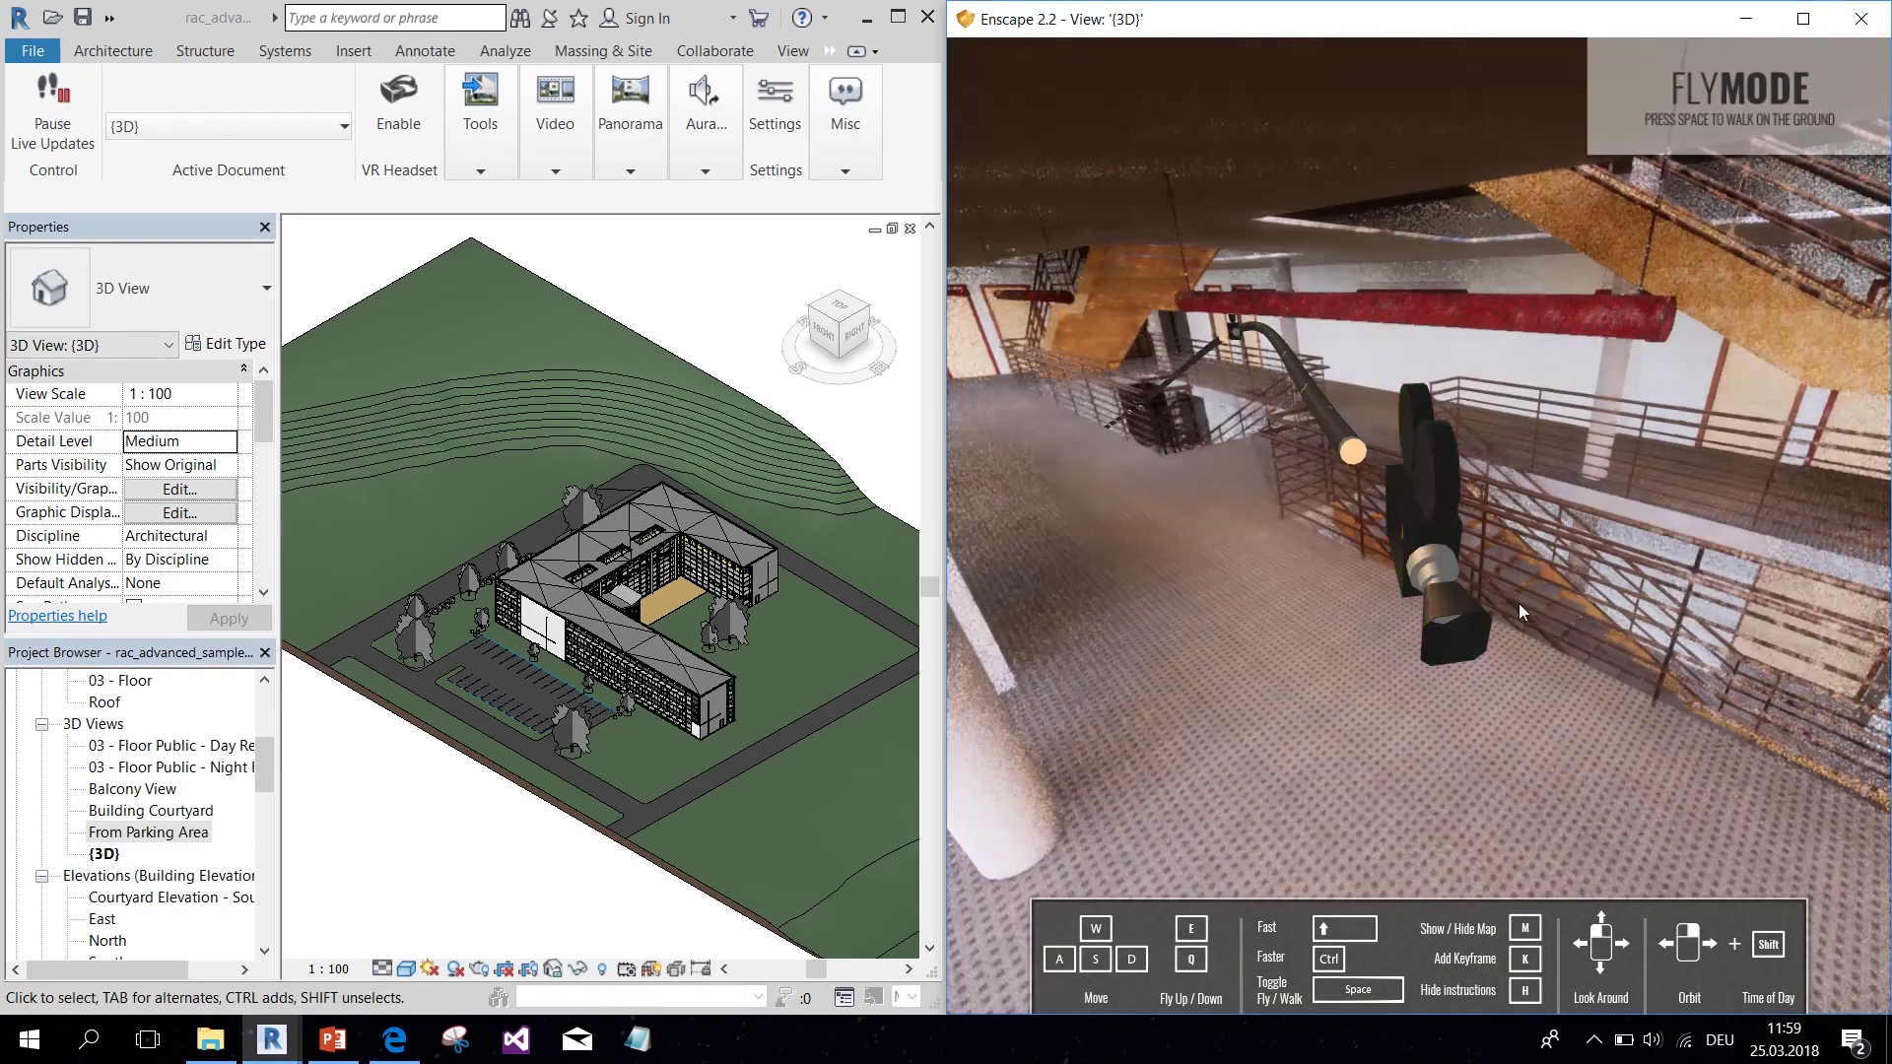
click(1518, 603)
click(1813, 884)
Step: Fly up above the courtyard, open the keyframe near the glazed facade in the Keyframe Editor and apply it
drag(1774, 690, 1758, 854)
key(e)
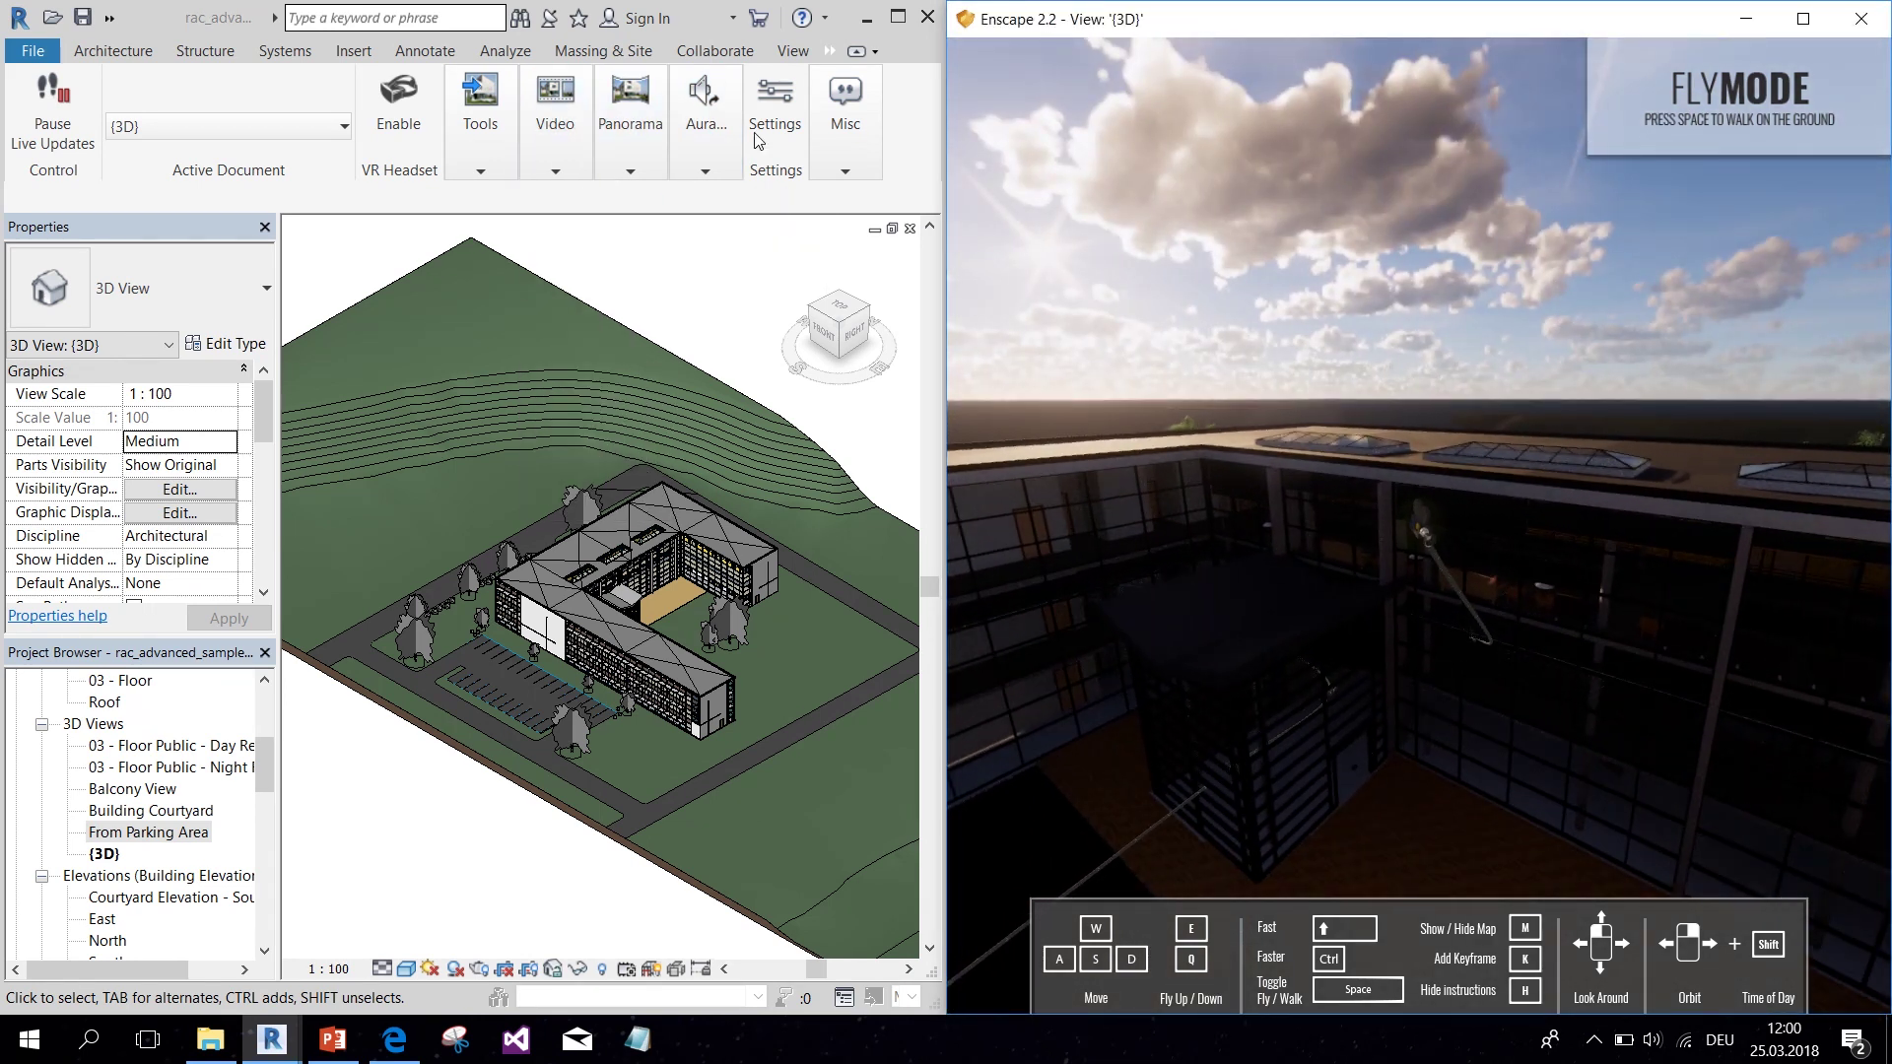
click(1415, 517)
click(1813, 884)
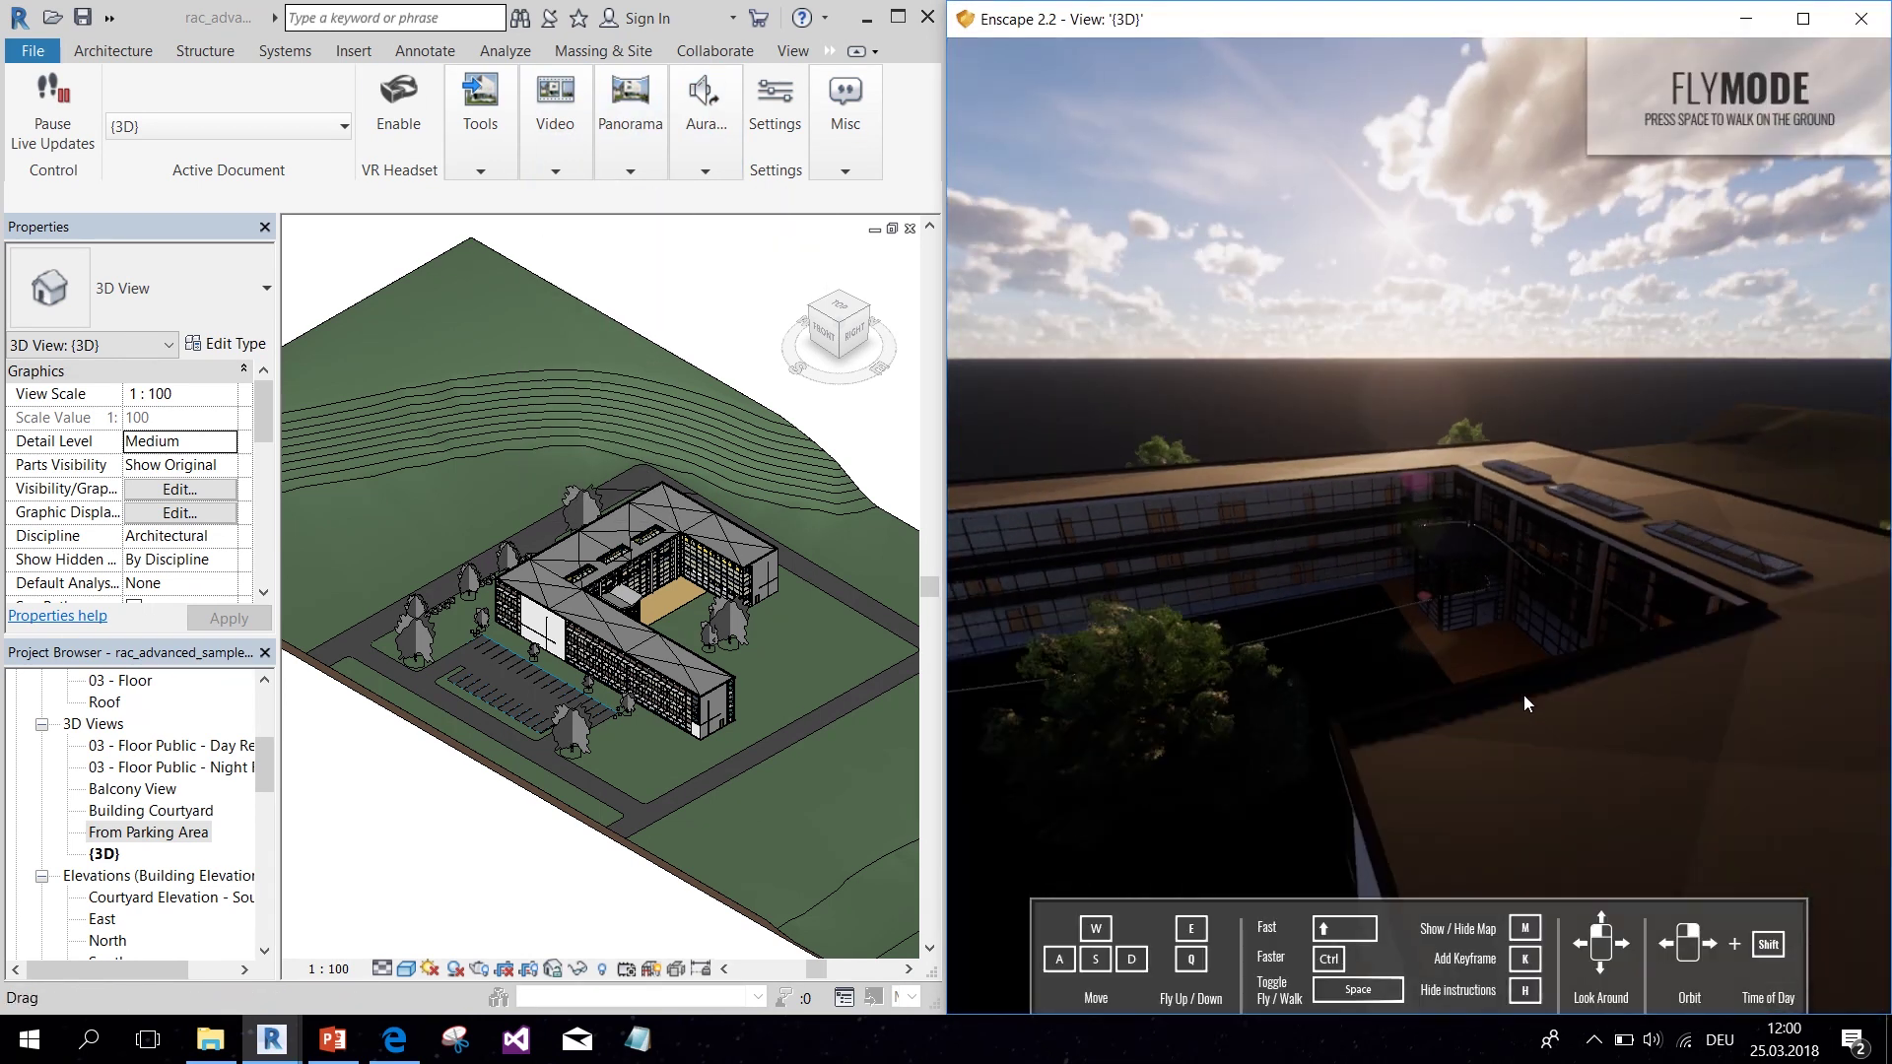
click(574, 269)
click(1412, 526)
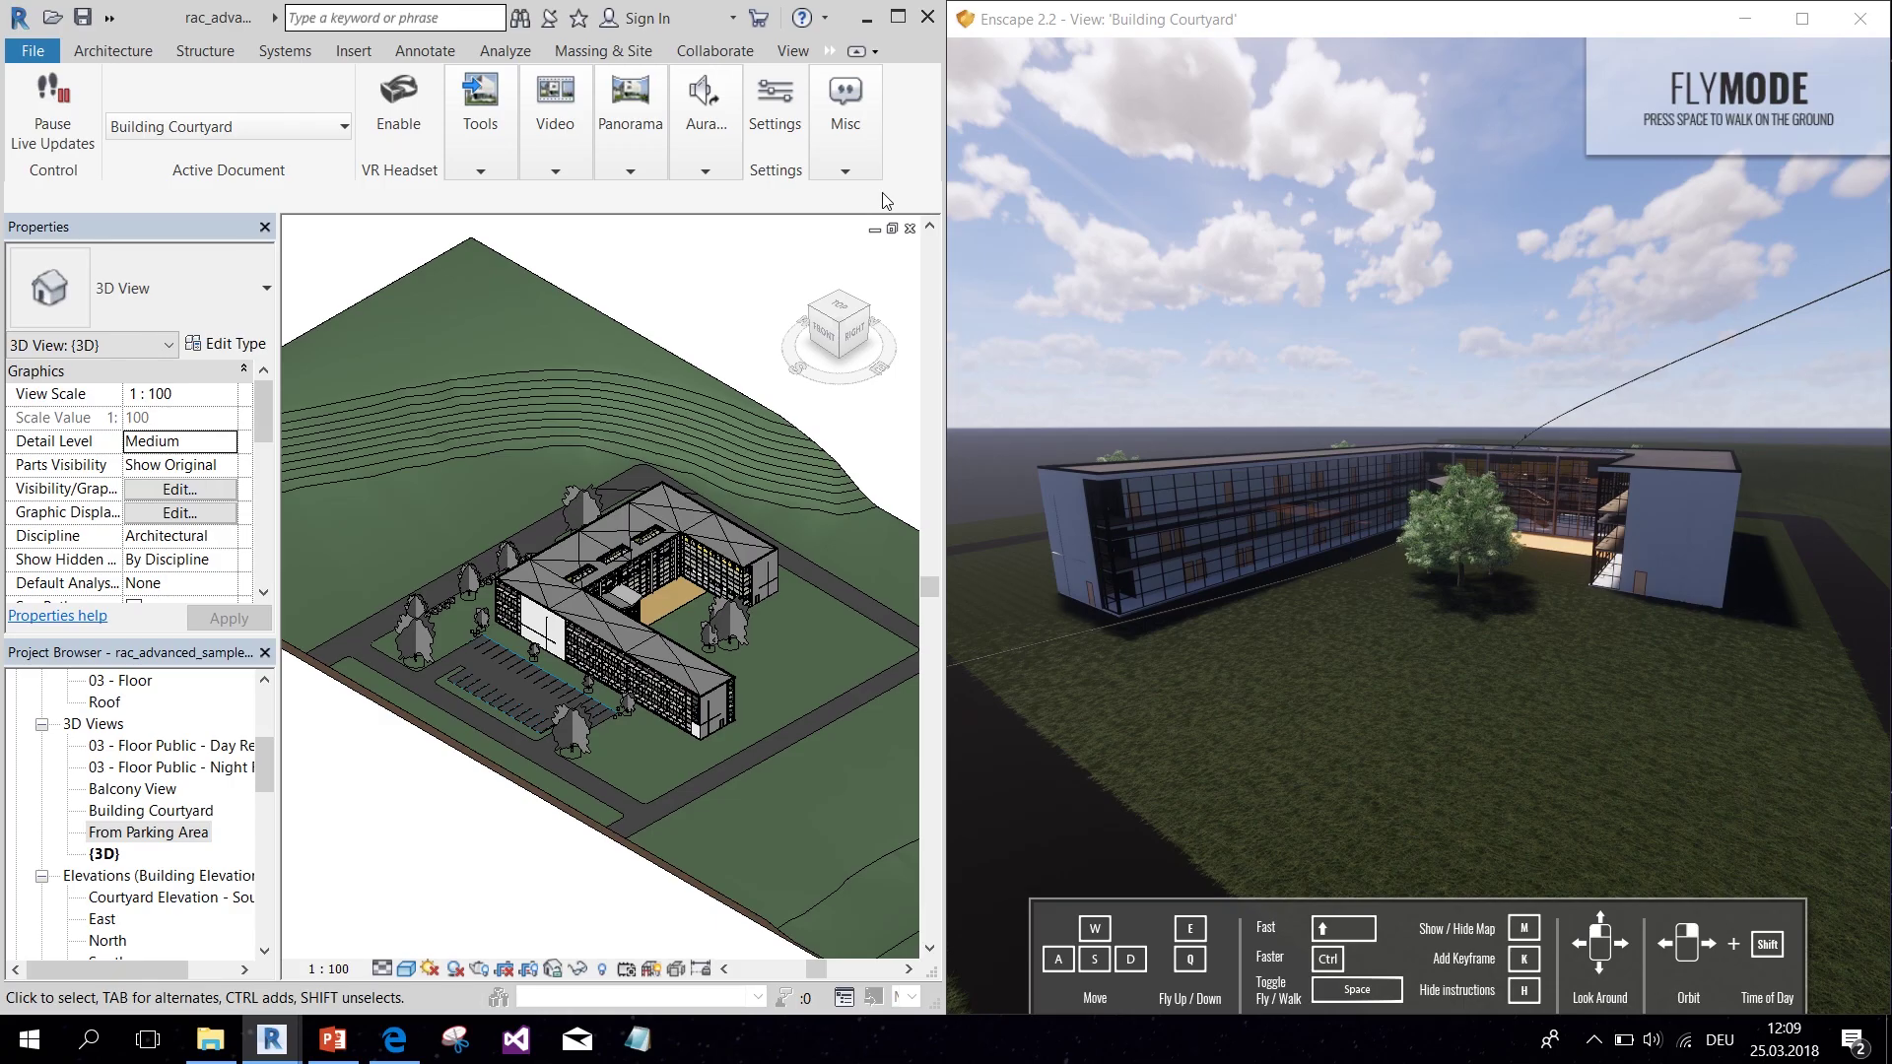
Step: Preview the camera path video to check the movement through all keyframes
click(576, 169)
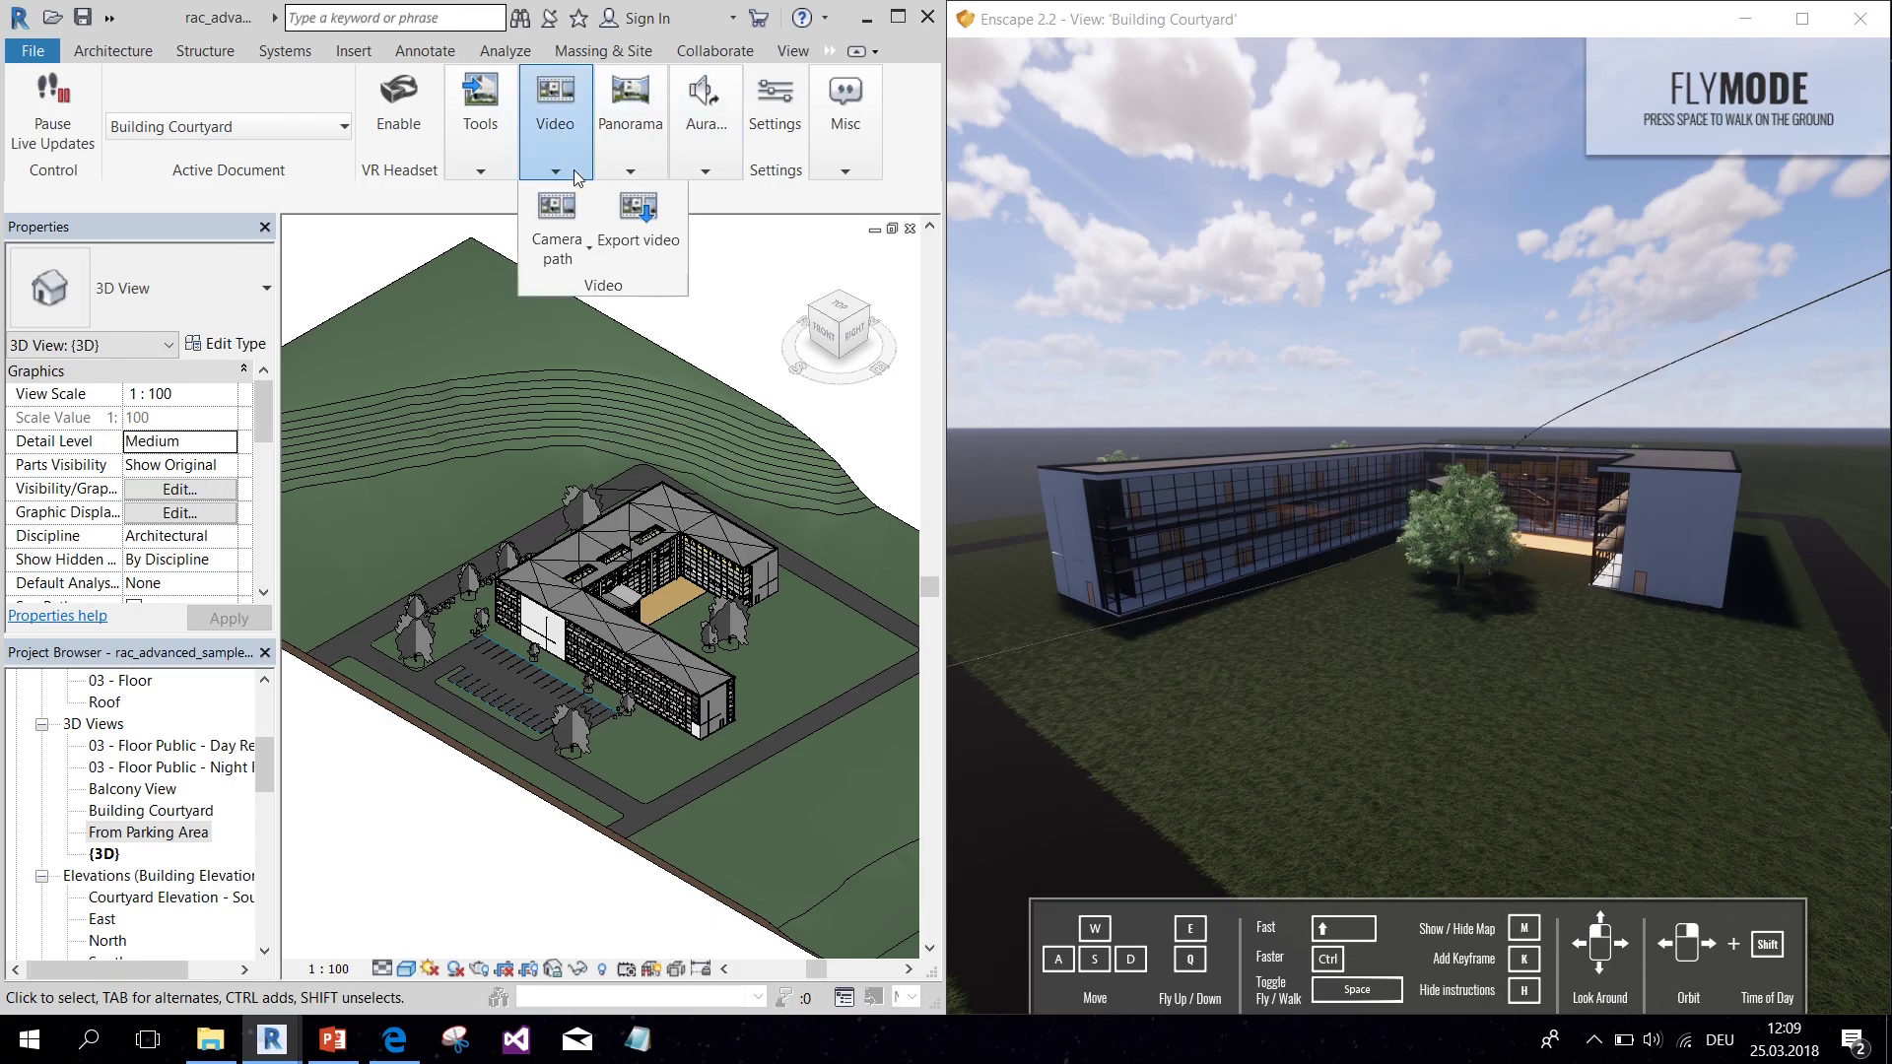
click(584, 252)
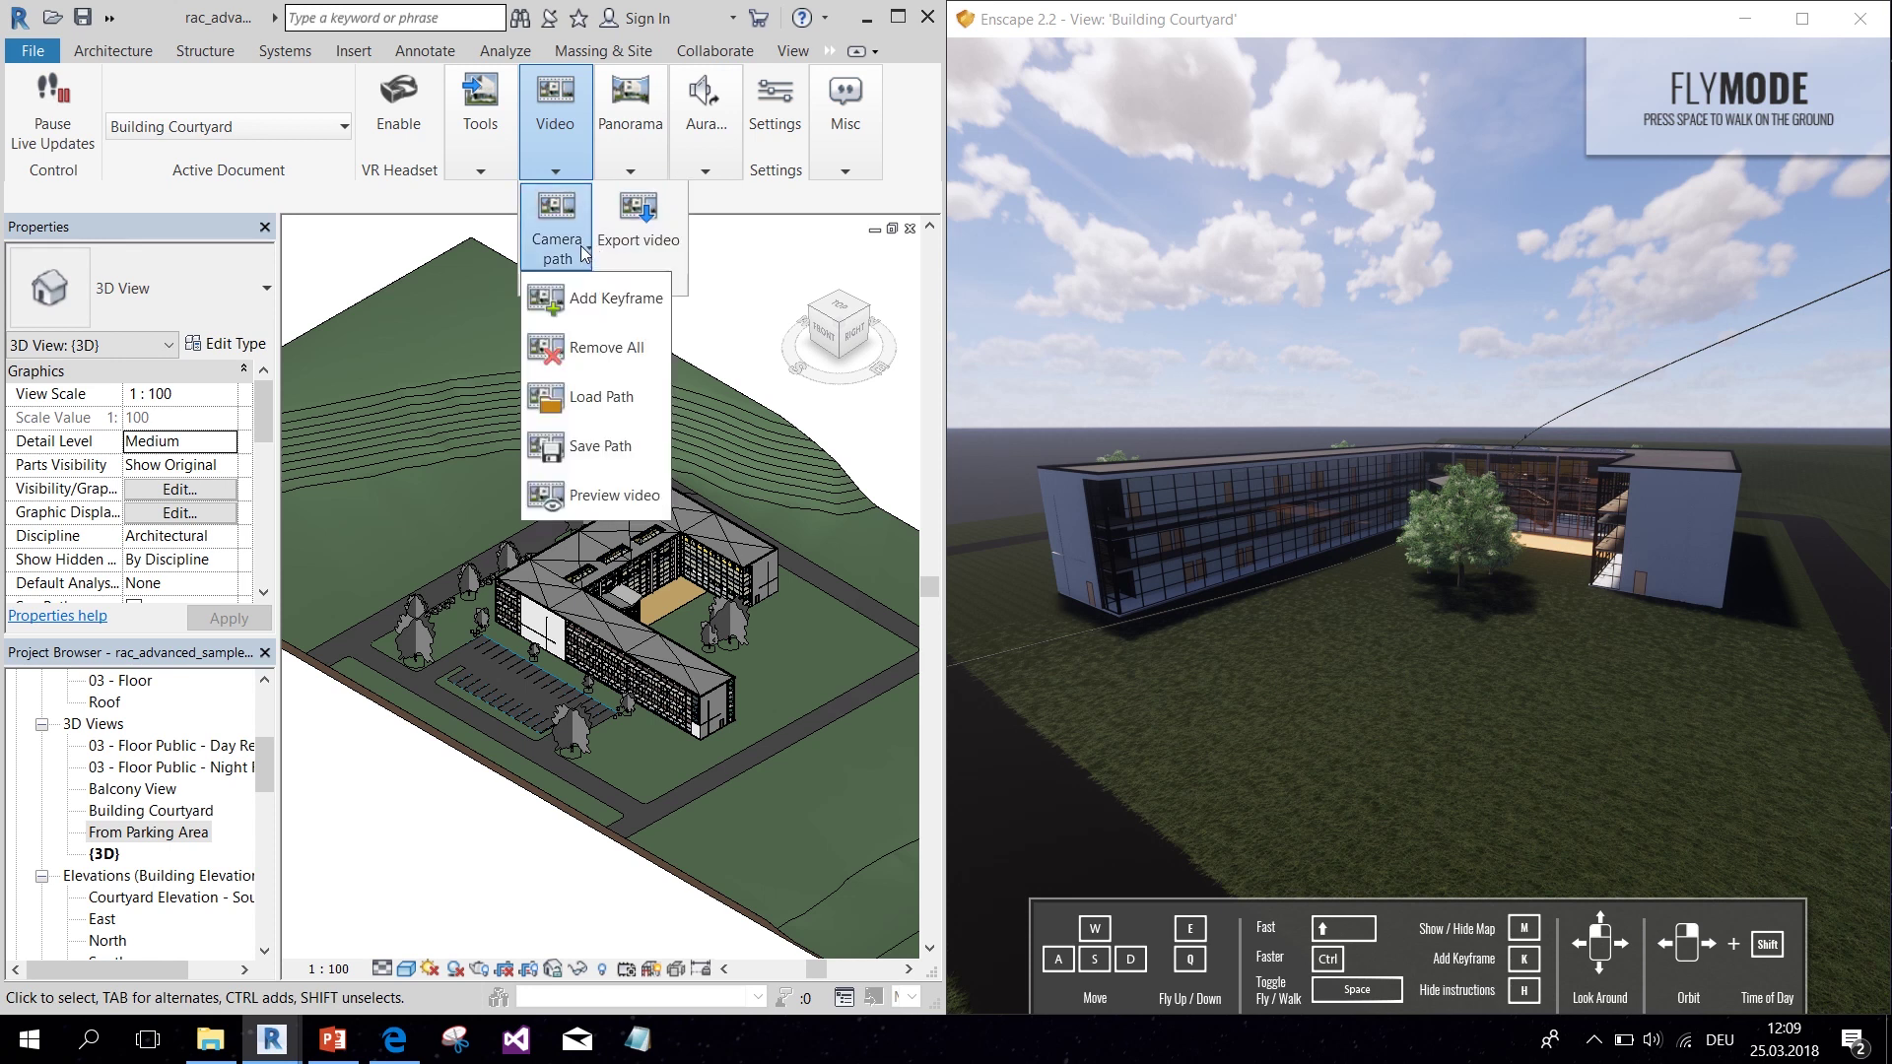
click(592, 493)
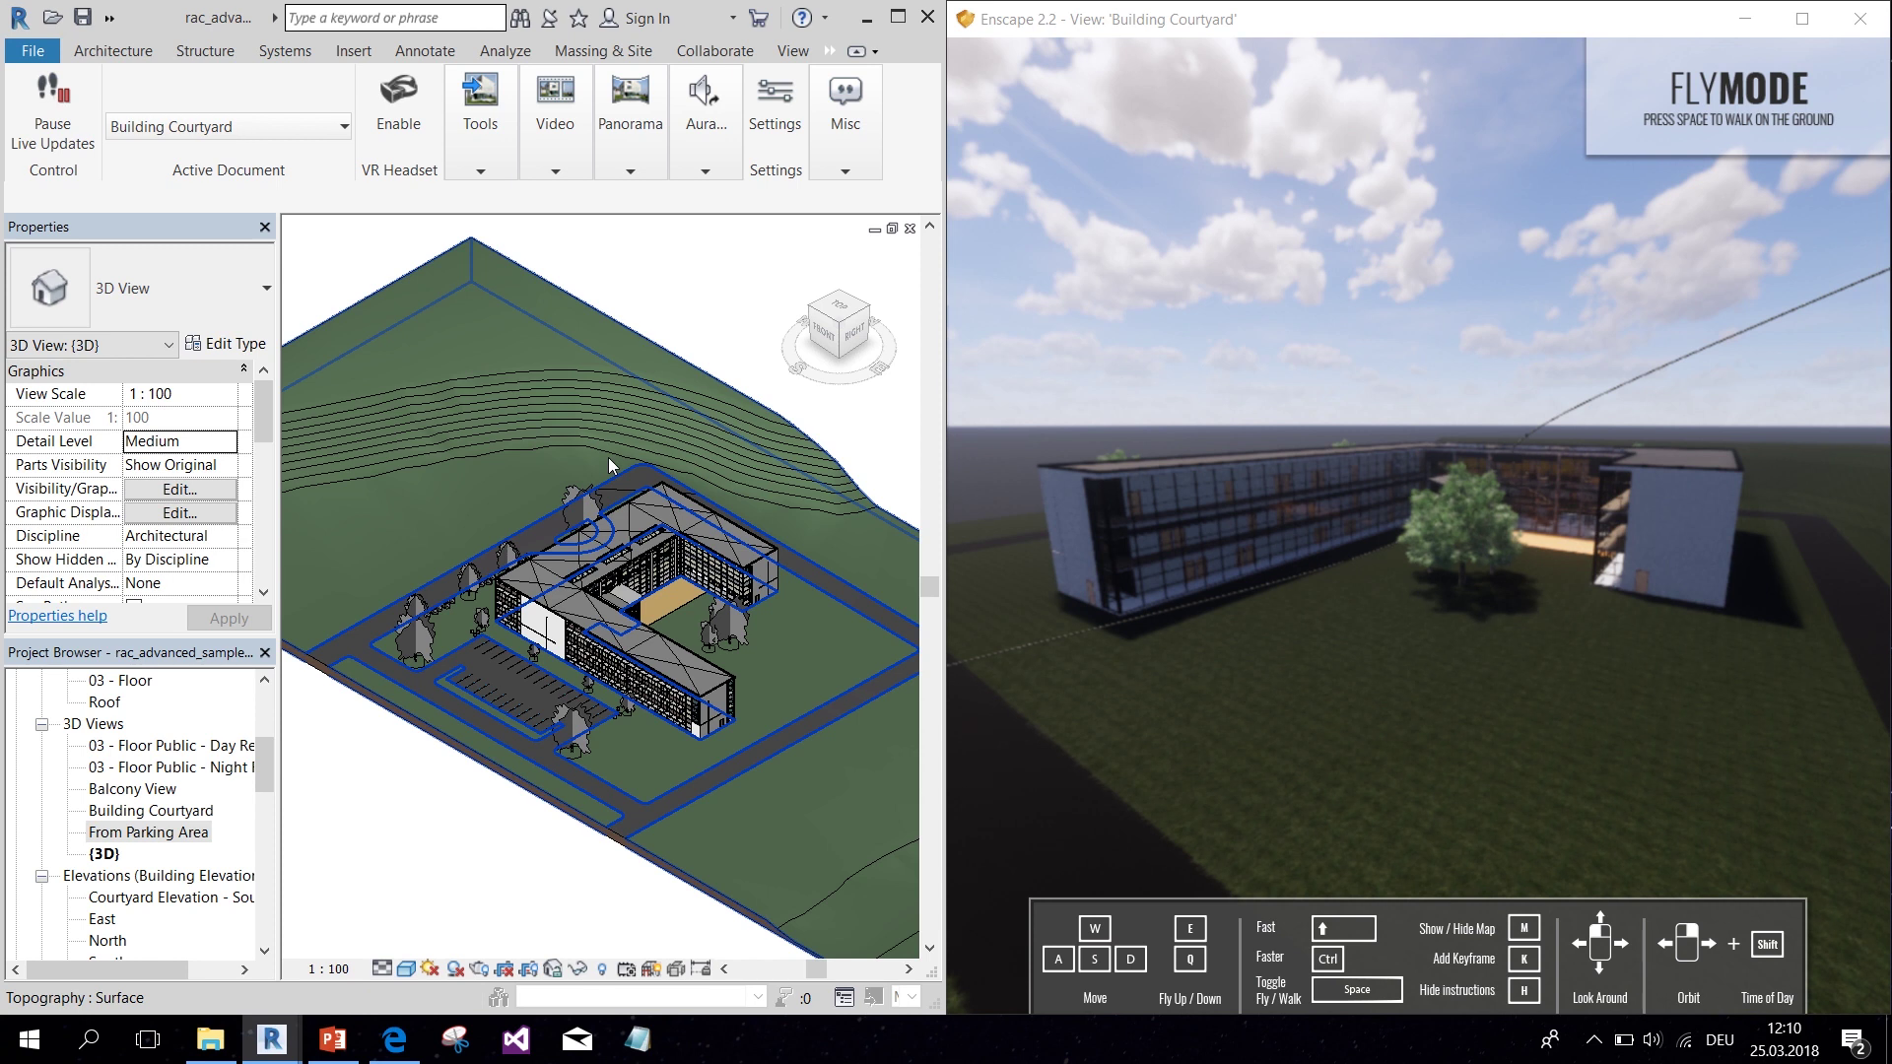
Step: Lower the video camera speed slightly in the Enscape capture settings and close the settings
click(766, 125)
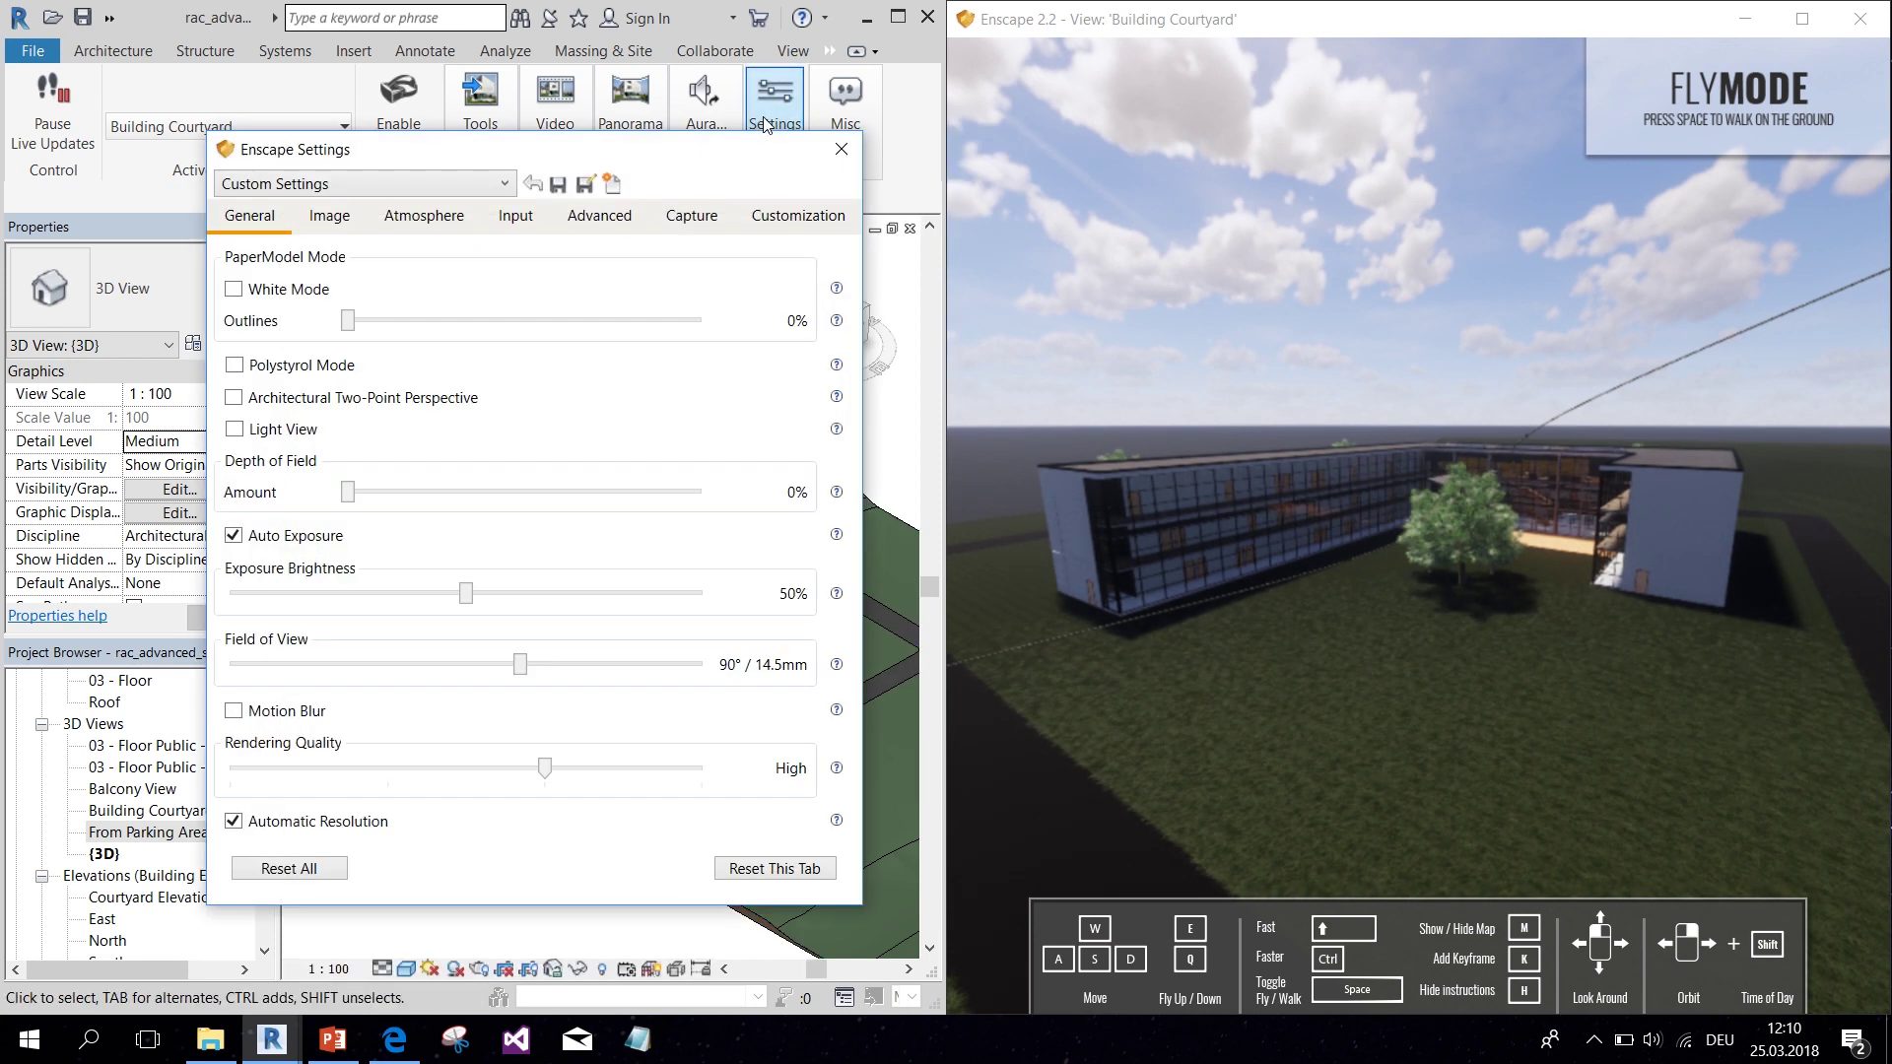
click(693, 216)
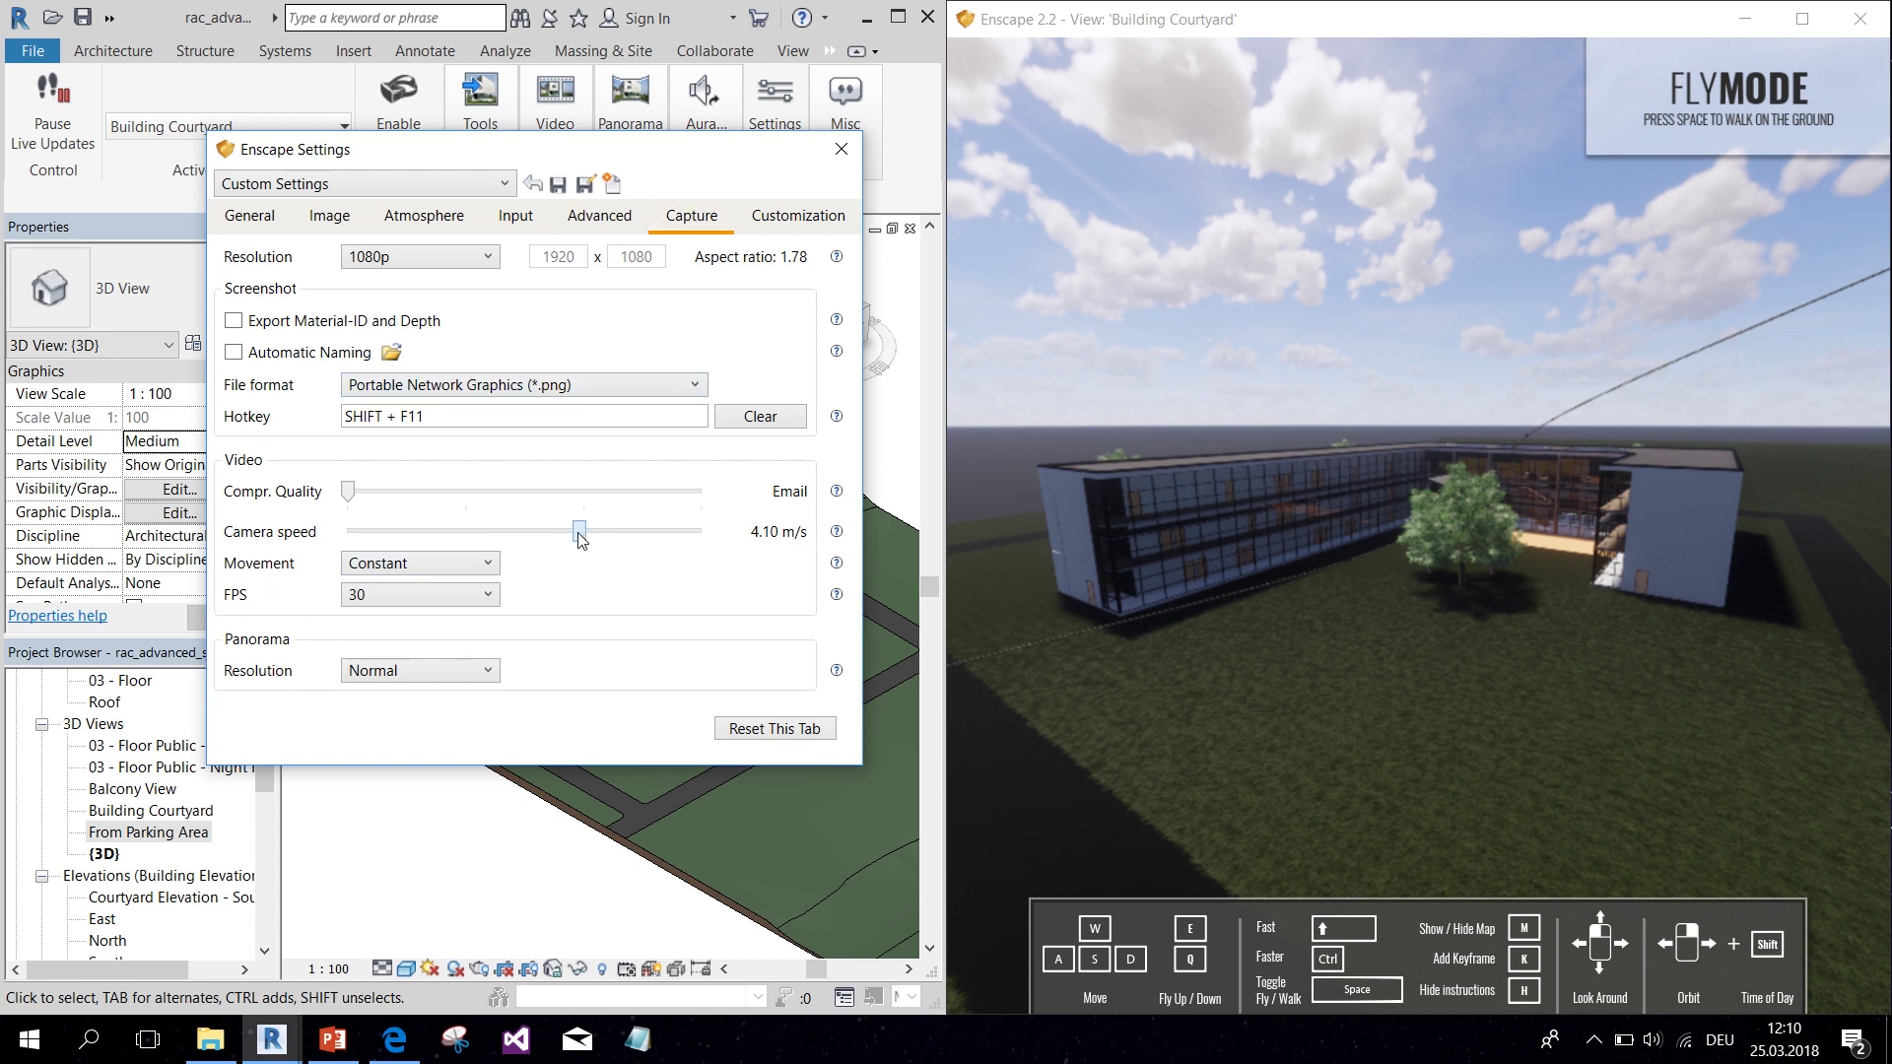
drag(580, 533, 567, 536)
click(844, 157)
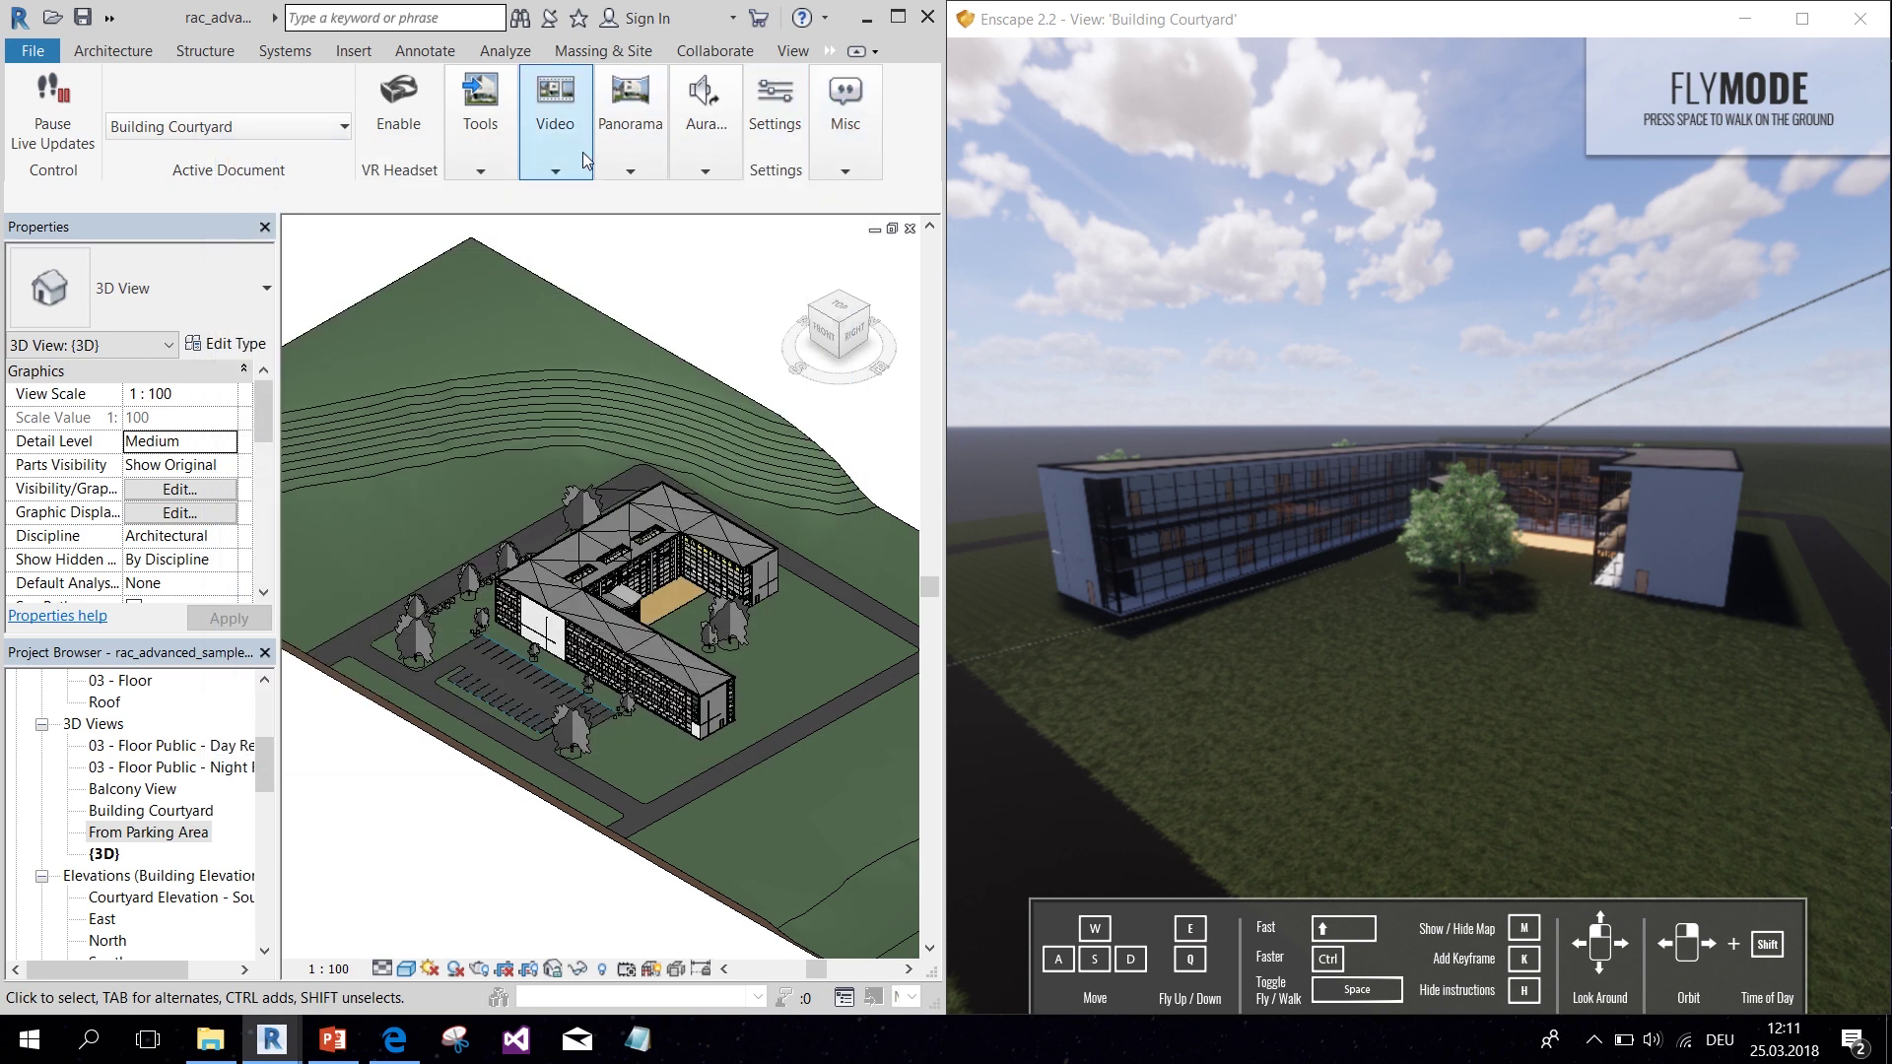
click(555, 138)
click(557, 241)
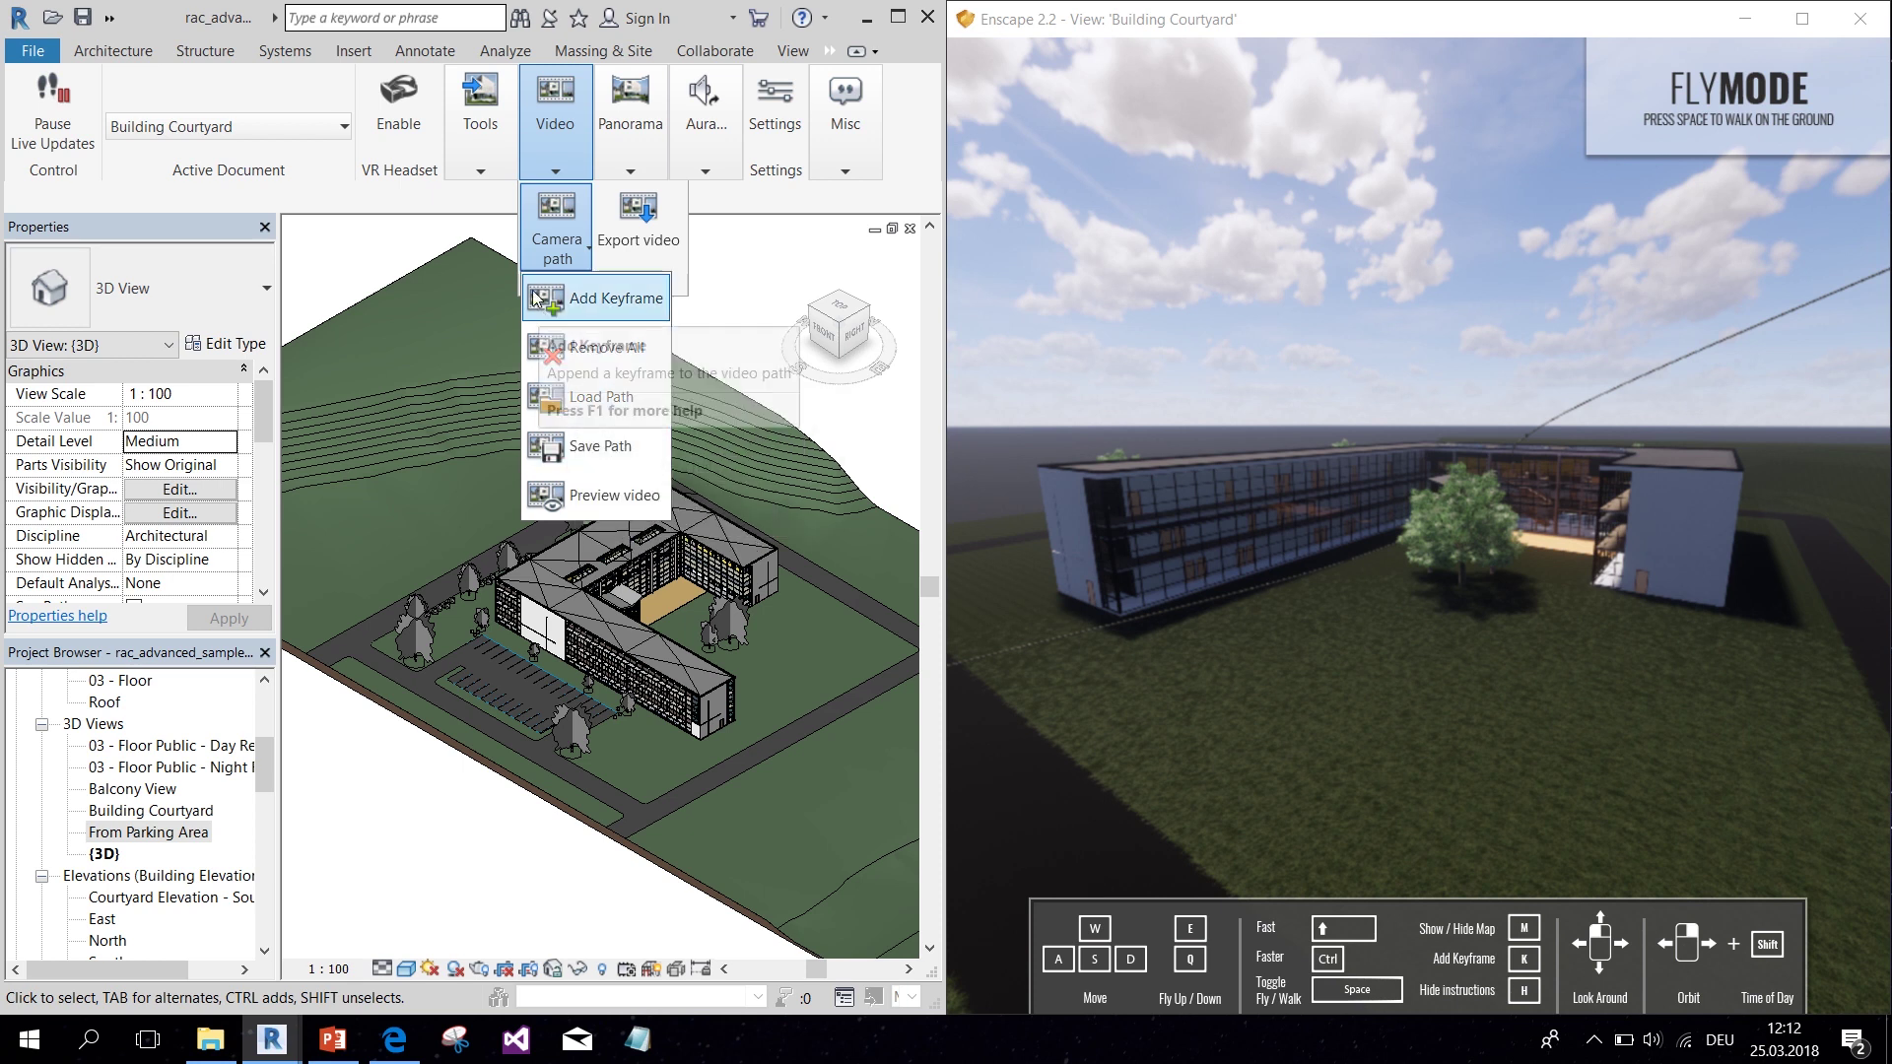
click(631, 241)
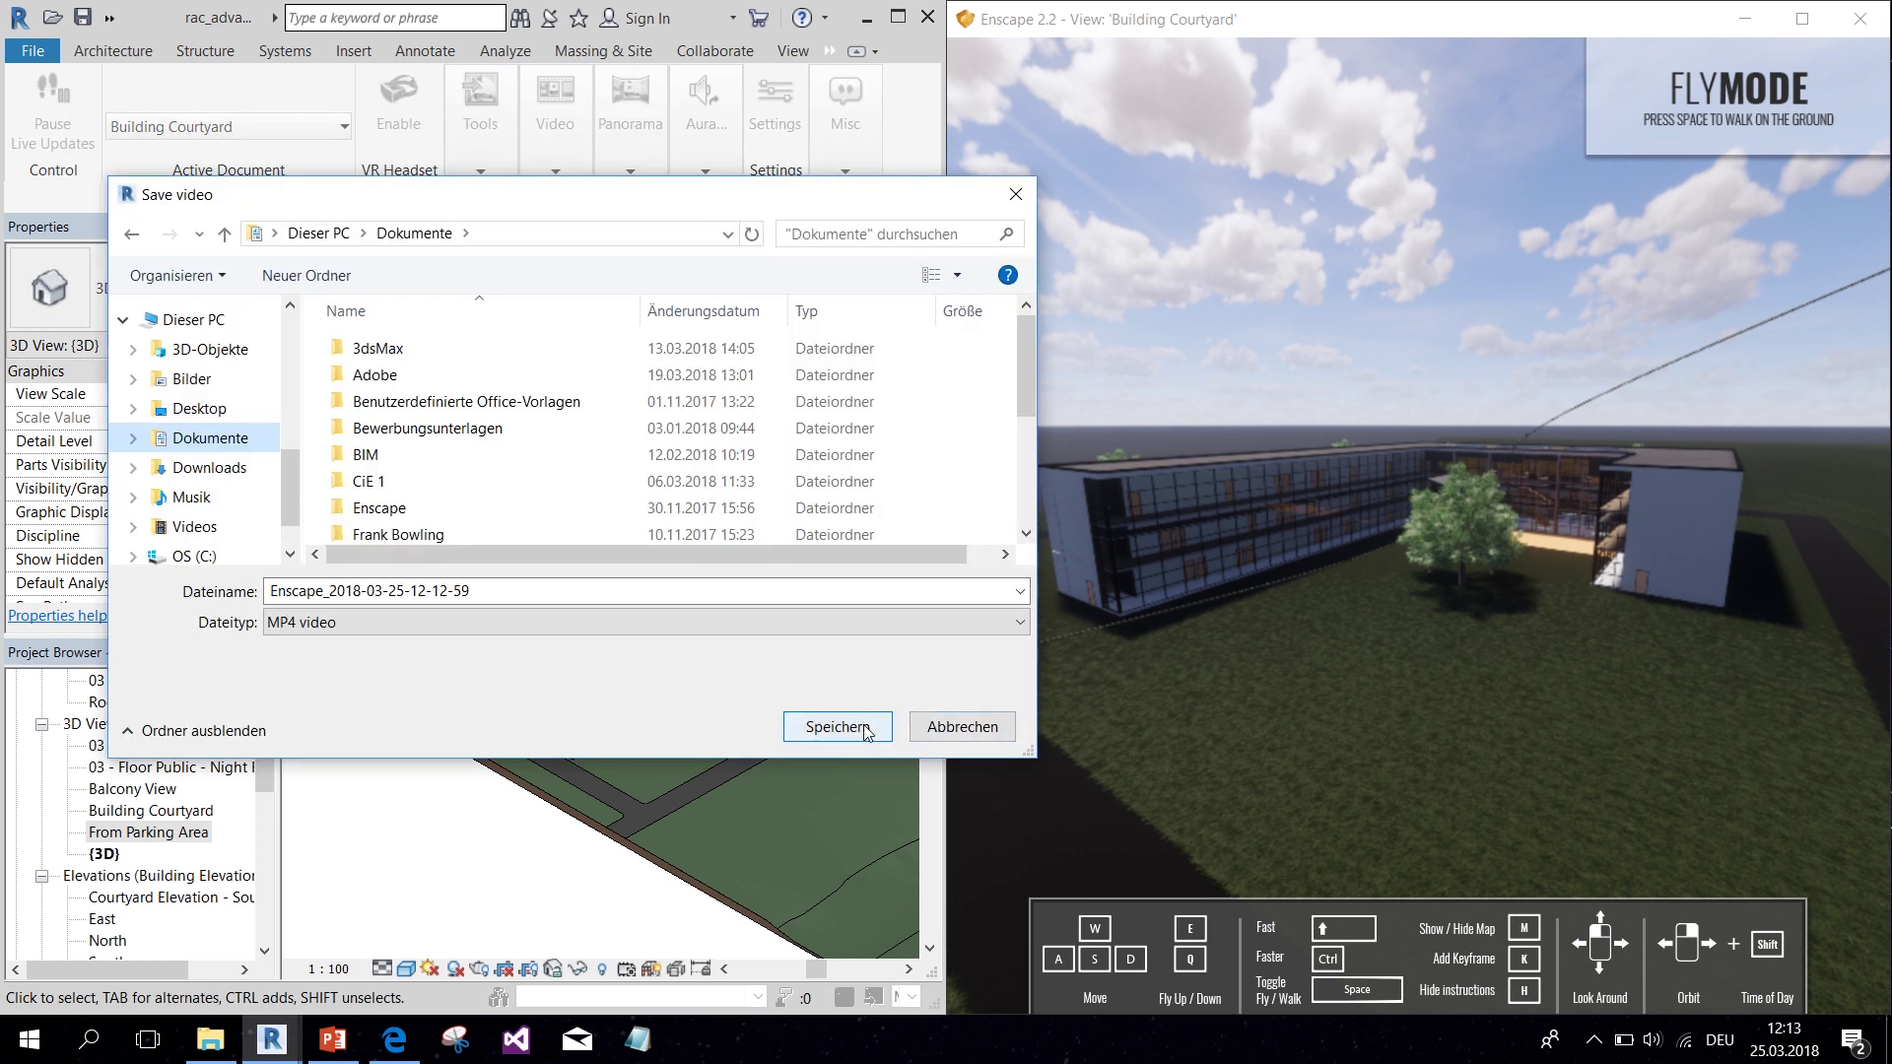
click(837, 726)
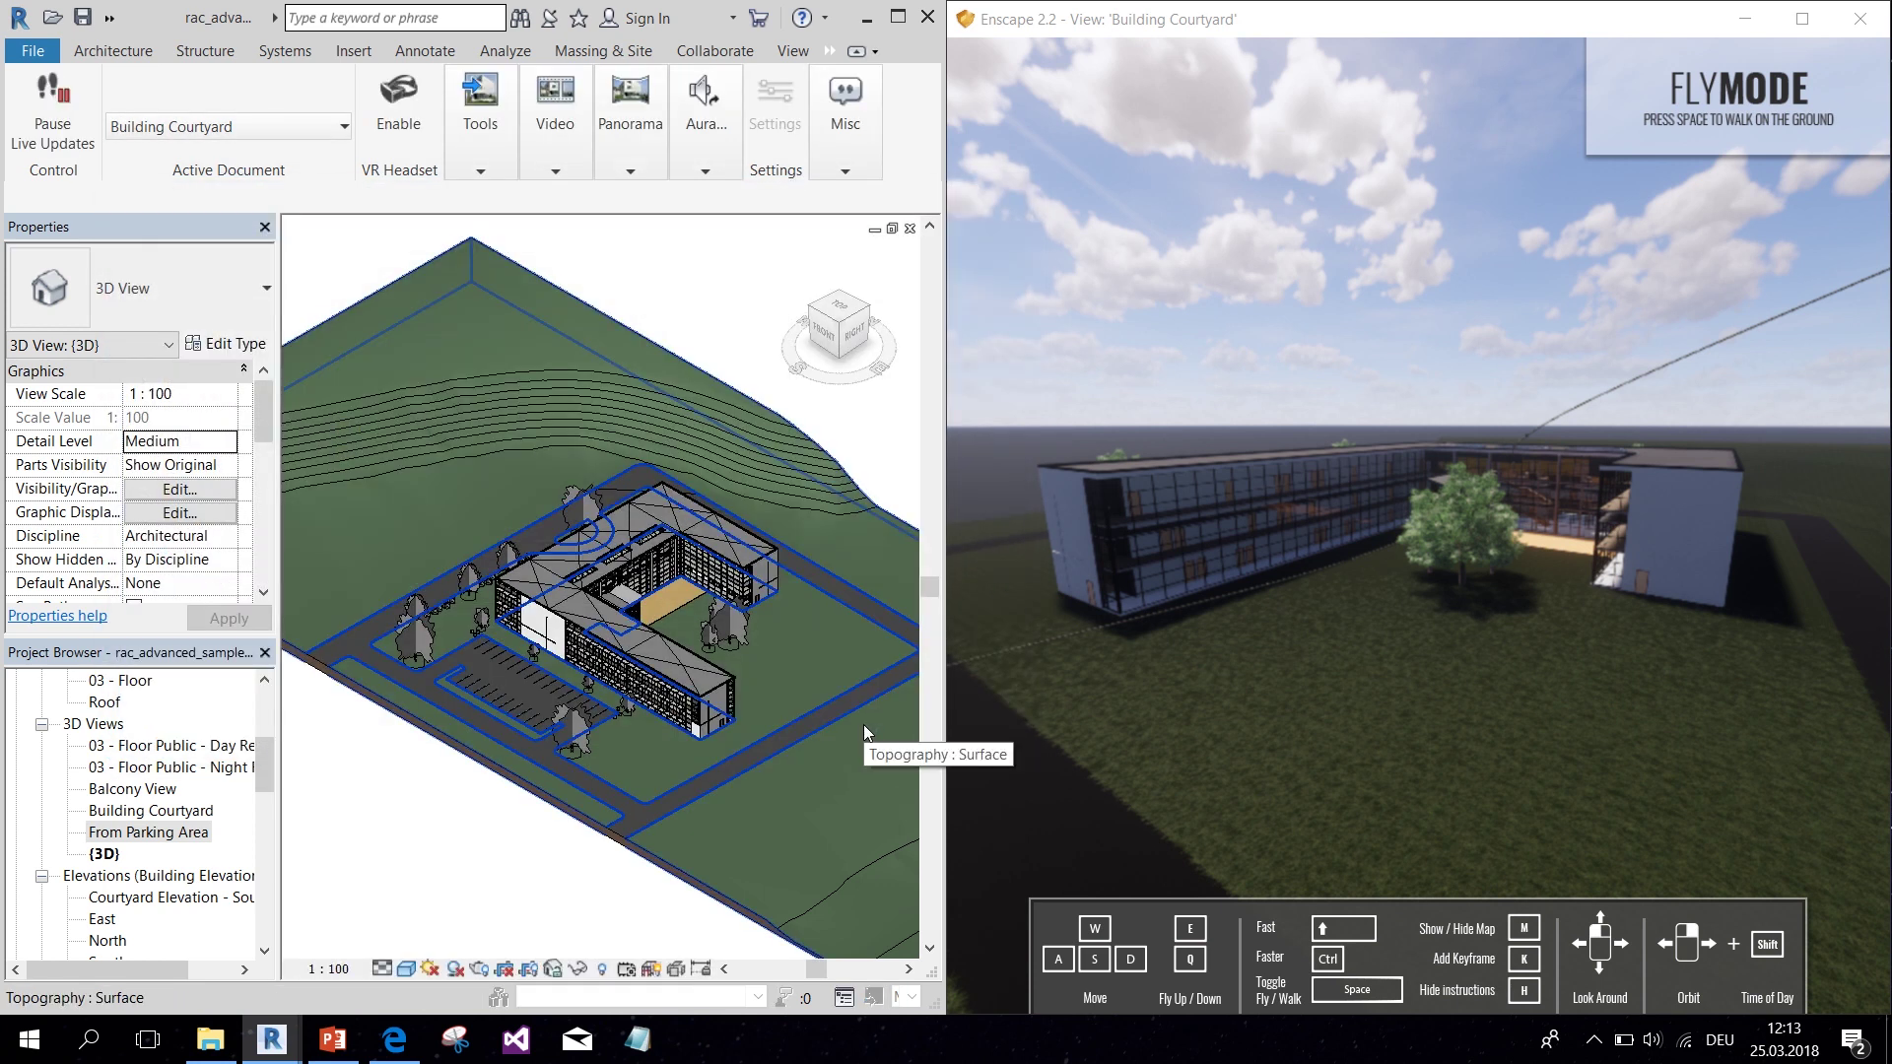